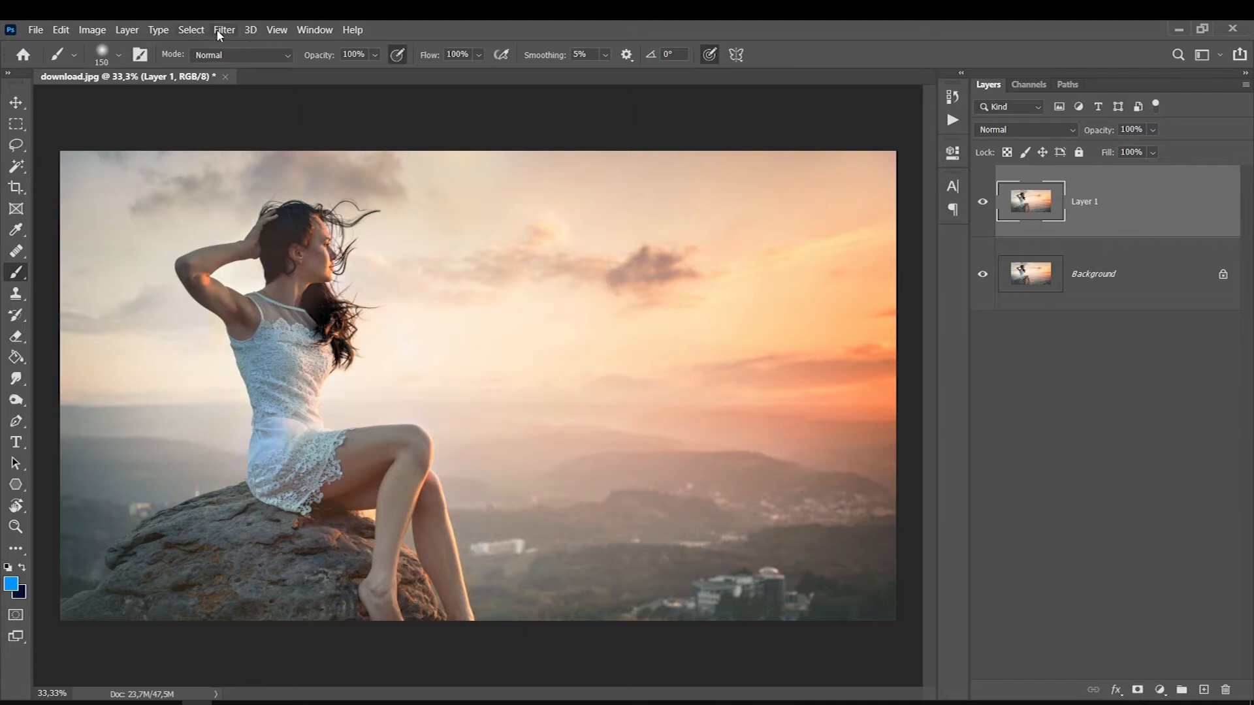
Apply a Shadows/Highlights adjustment to Layer 1 with a 35% shadows amount, and compare it by toggling the layer's visibility
left_click(92, 29)
mouse_move(121, 68)
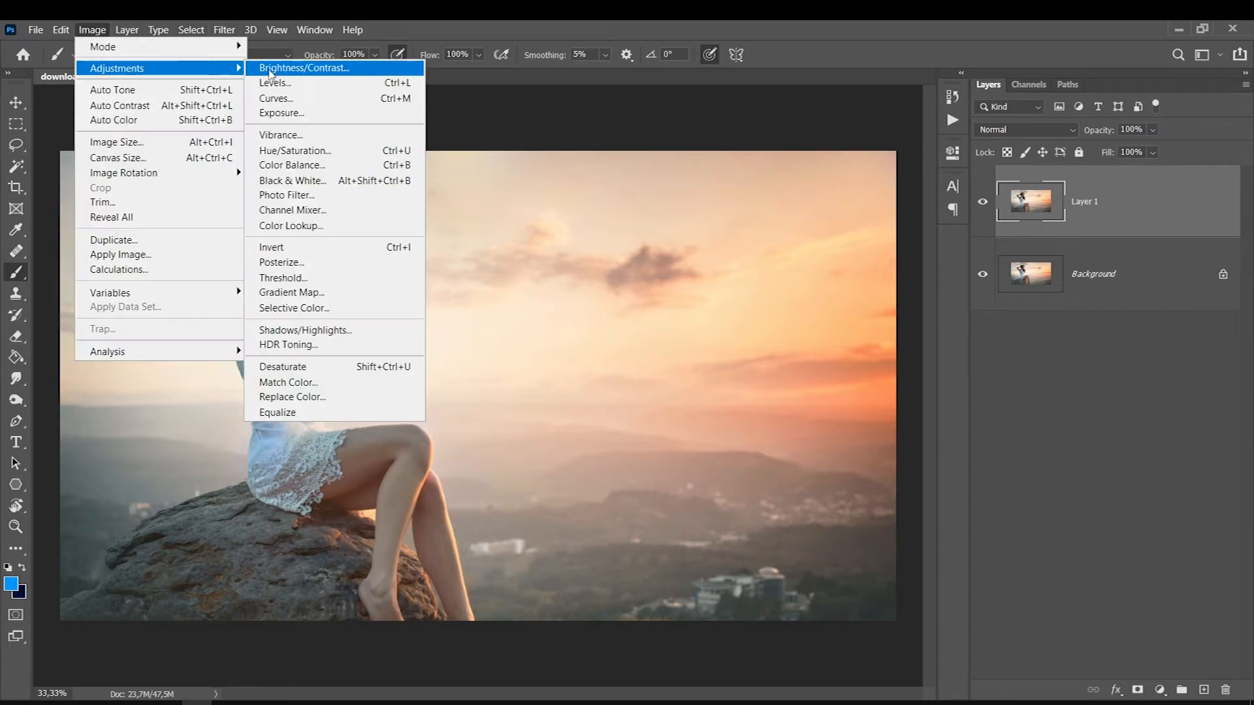
left_click(285, 332)
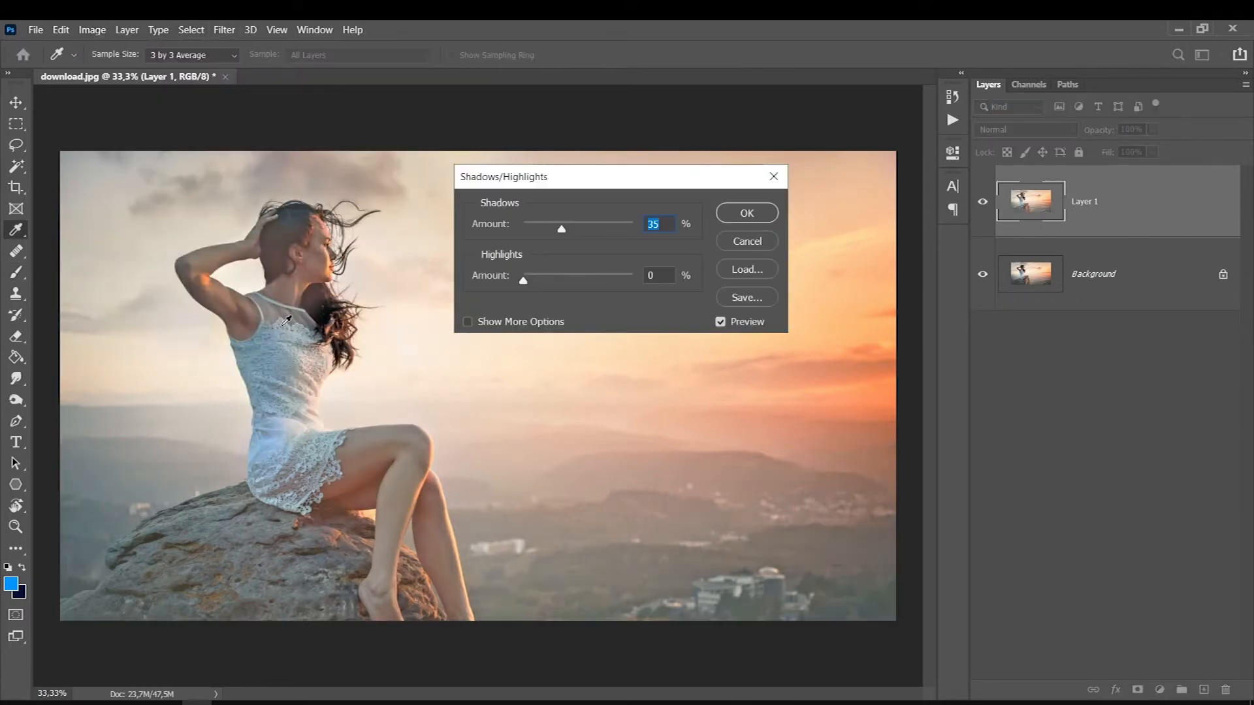
left_click(468, 323)
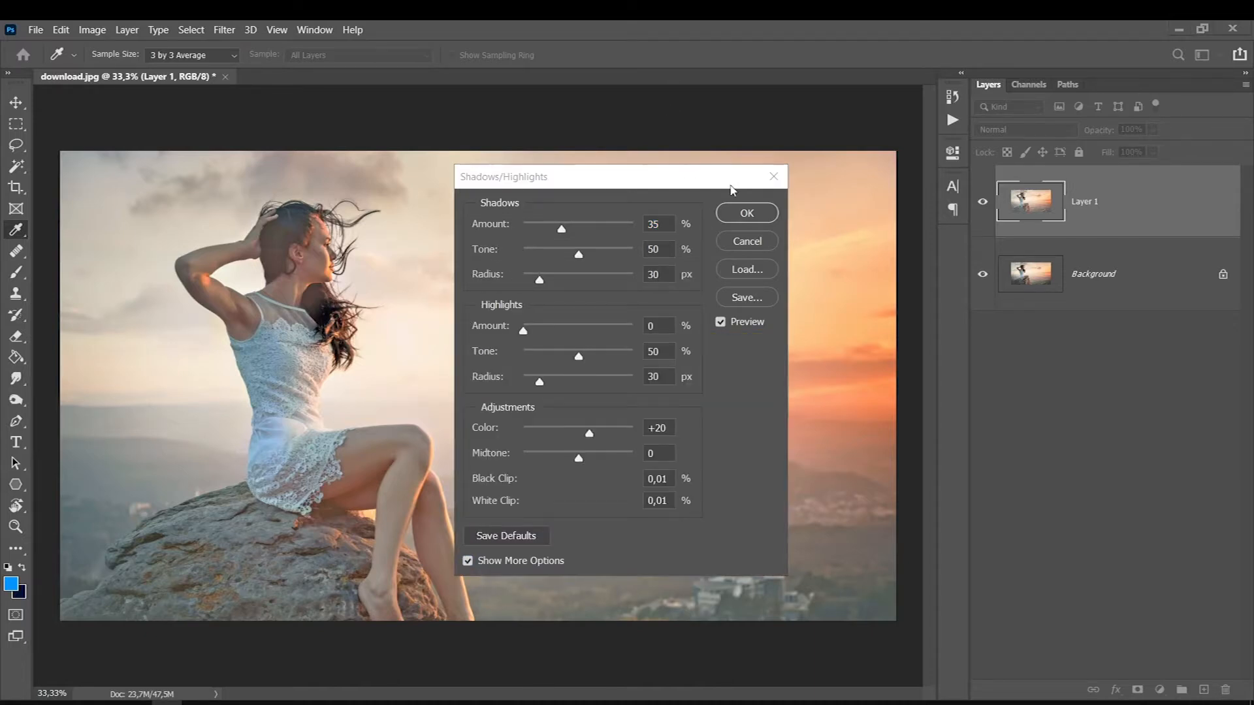
left_click(741, 211)
key("b")
left_click(986, 197)
left_click(986, 198)
left_click(988, 196)
left_click(988, 196)
left_click(987, 196)
left_click(986, 197)
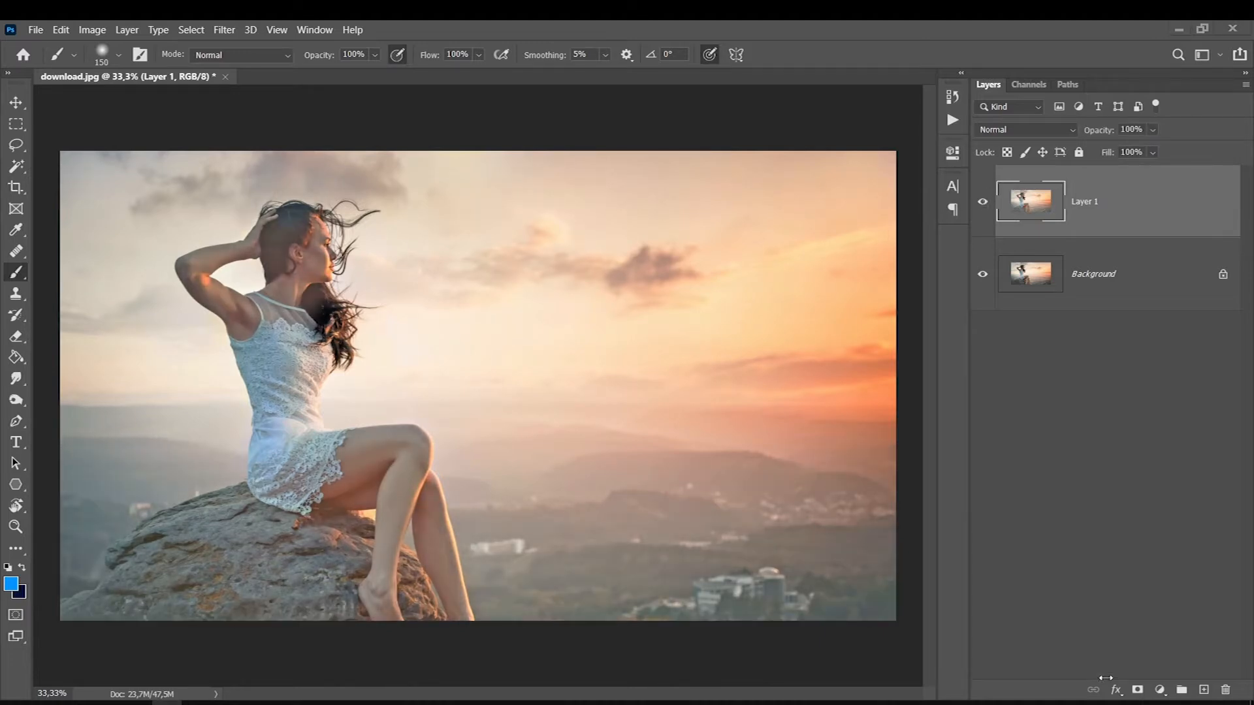
Add a black hide-all mask to Layer 1 and check its effect by disabling and enabling the mask
left_click(1138, 690, "alt")
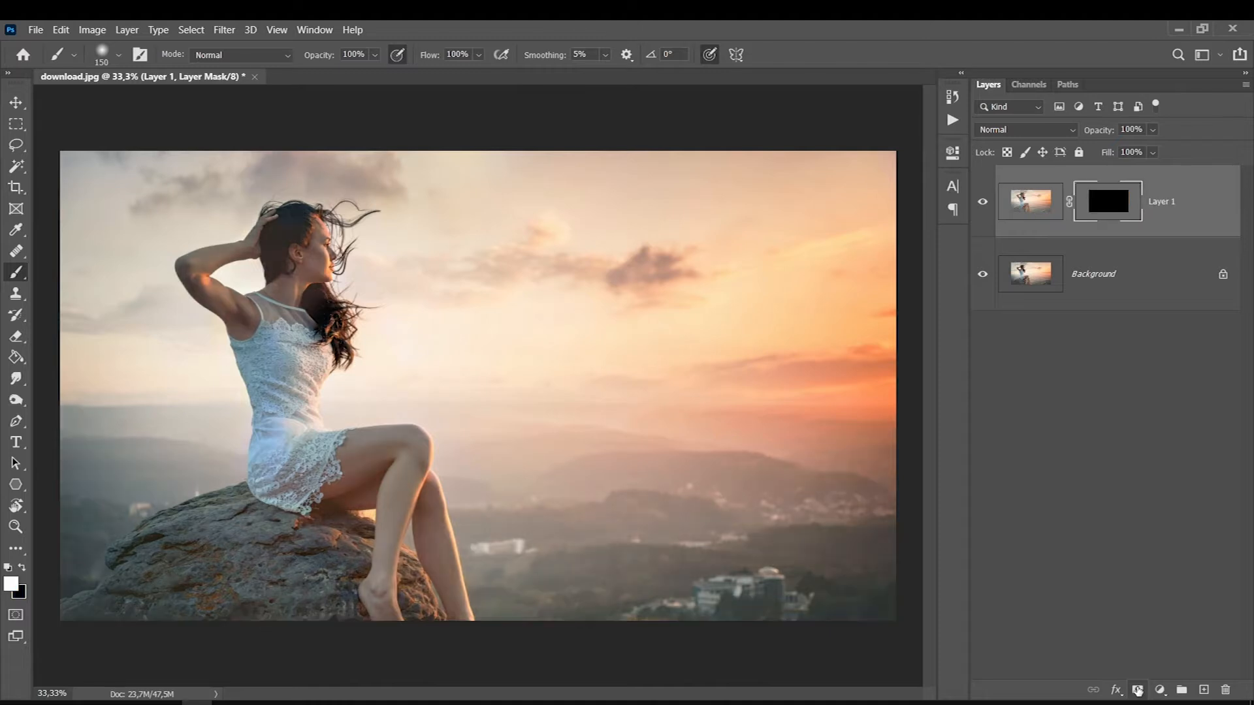
left_click(1108, 207, "shift")
left_click(1109, 208, "shift")
left_click(1108, 209, "shift")
left_click(1109, 209, "shift")
double_click(1109, 209)
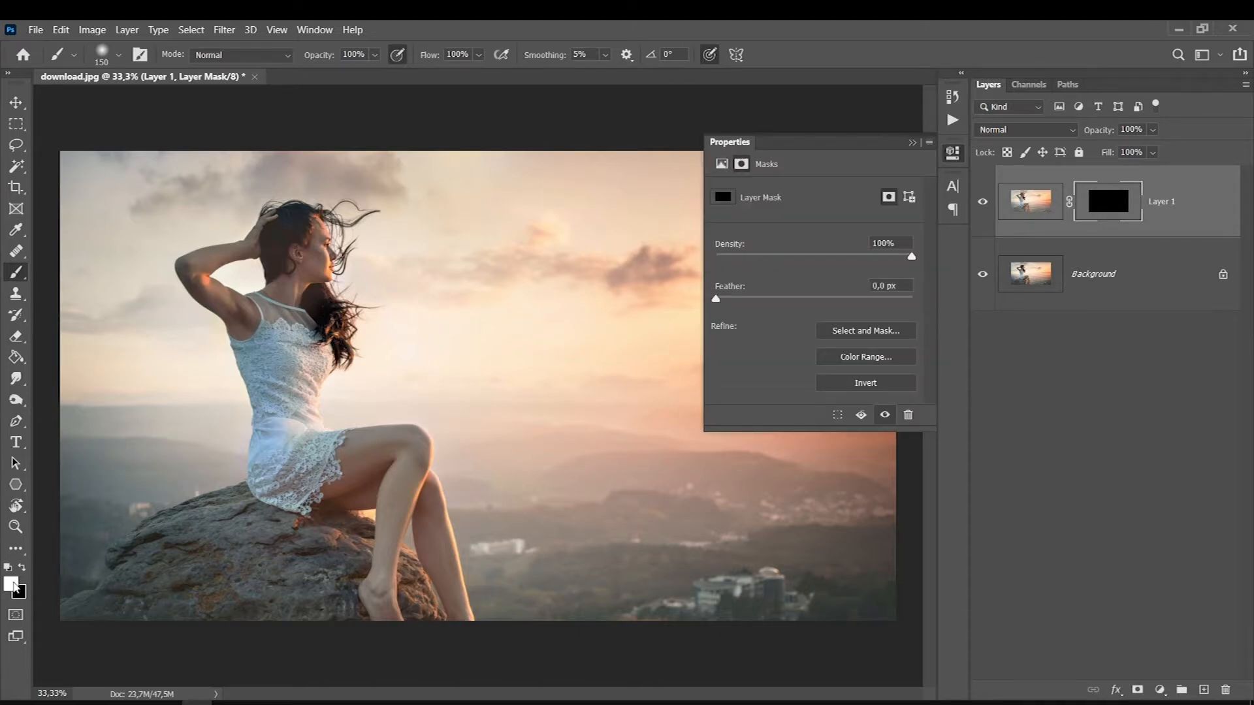
Set the Brush opacity to 28%, check the soft round brush settings and make Layer 1's mask active
left_click_drag(375, 55, 338, 74)
left_click(711, 302)
left_click(913, 142)
right_click(724, 278)
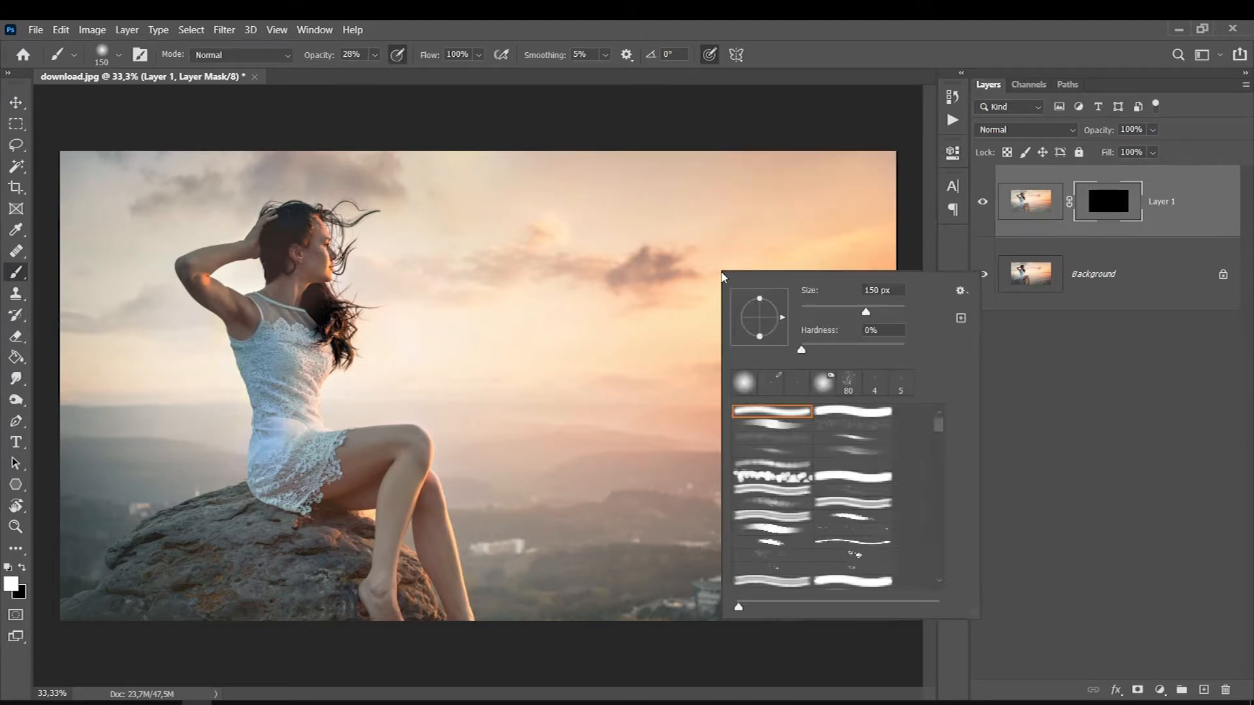
left_click(1112, 206)
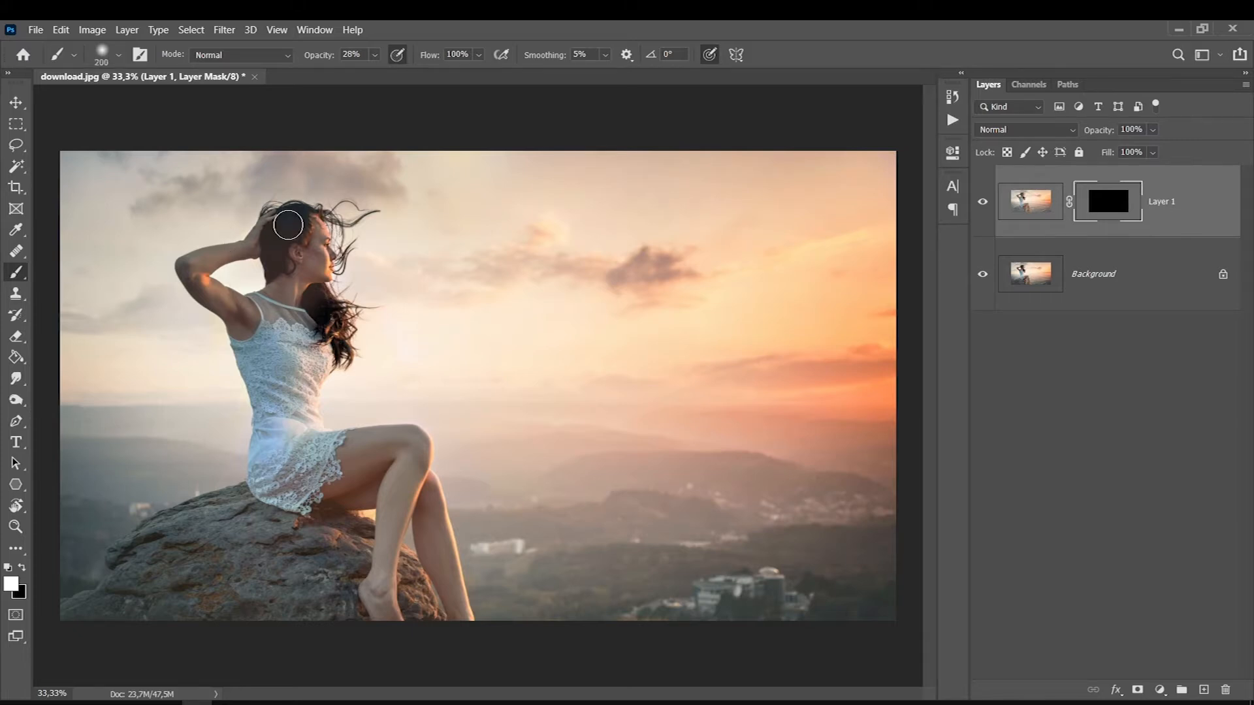
Paint white on Layer 1's mask over the woman's hair and body and the rock, enlarging the brush up to 1000 px
left_click_drag(320, 312, 325, 308)
left_click_drag(275, 242, 281, 264)
key("bracketright")
key("bracketright")
key("Return")
key("bracketright")
key("bracketright")
key("bracketright")
key("bracketright")
key("bracketright")
mouse_move(355, 608)
left_mouse_down()
mouse_move(145, 594)
mouse_move(163, 560)
mouse_move(359, 608)
mouse_move(294, 542)
mouse_move(179, 587)
left_mouse_up()
key("bracketright")
key("bracketright")
key("bracketright")
mouse_move(389, 523)
left_mouse_down()
mouse_move(243, 556)
mouse_move(295, 428)
left_mouse_up()
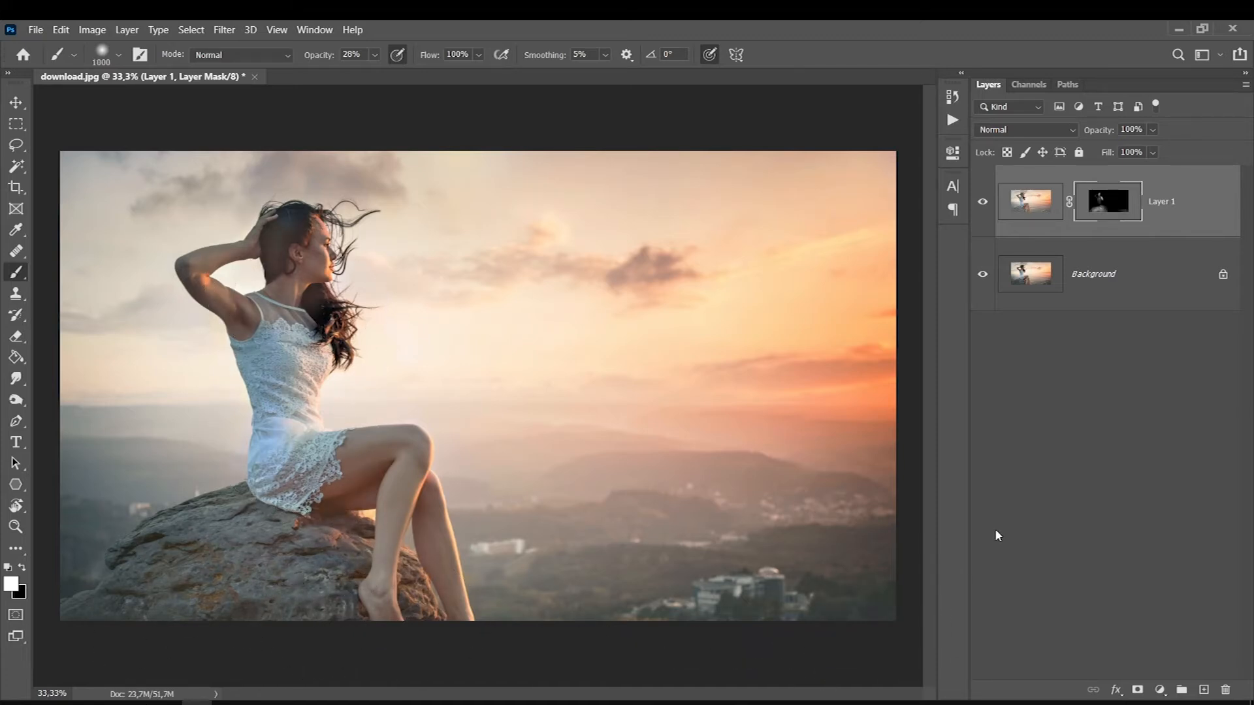
Add a Levels adjustment layer with blue channel inputs 13, 1.10 and 233, and compare the image with and without it
left_click(1160, 690)
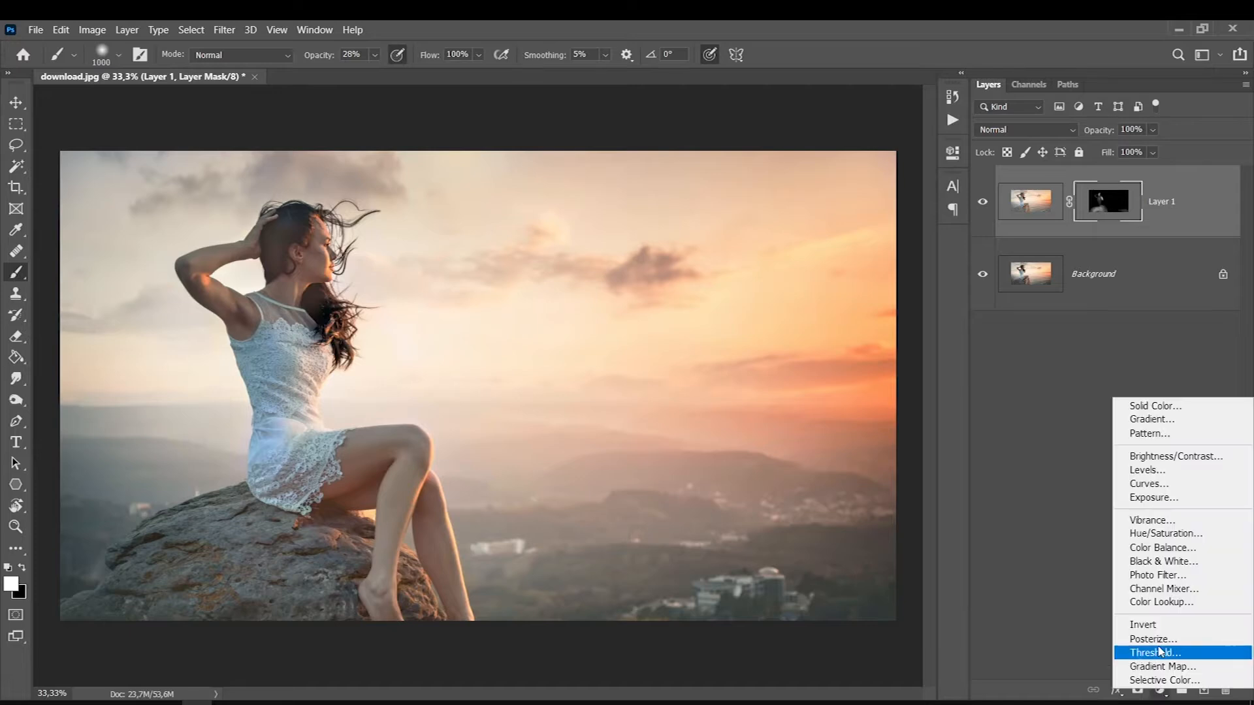
left_click(1144, 471)
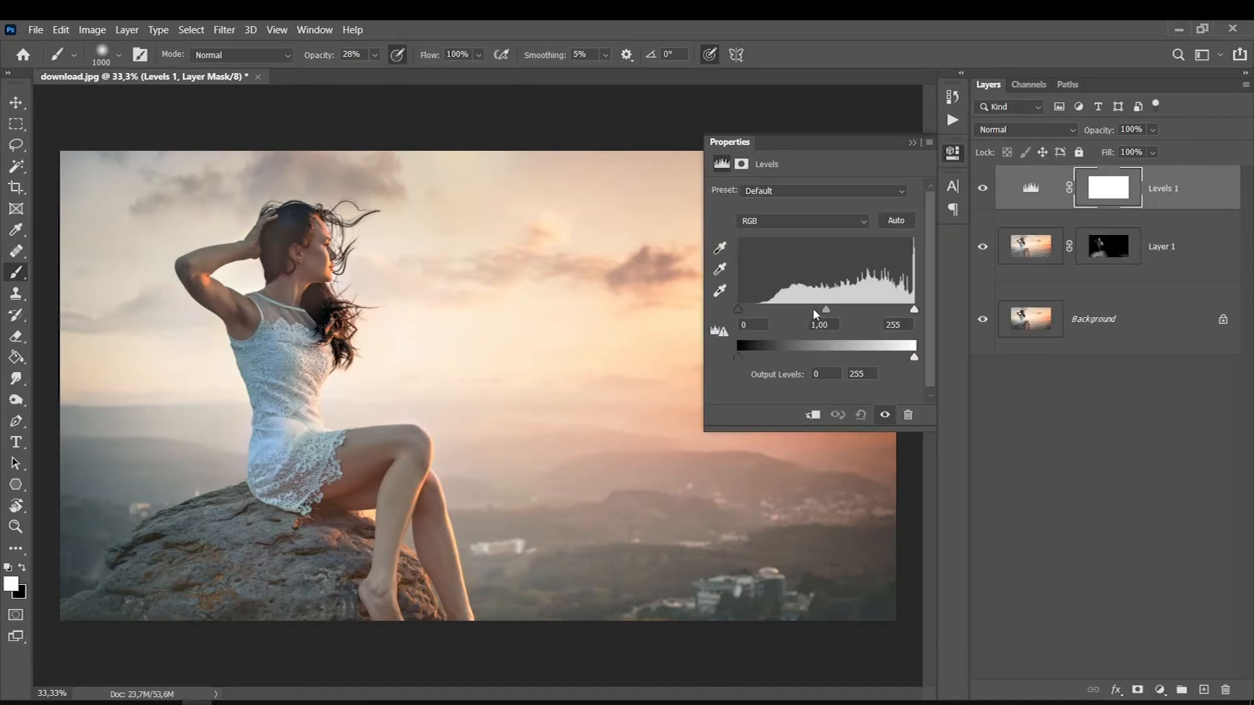
type("5")
key("Return")
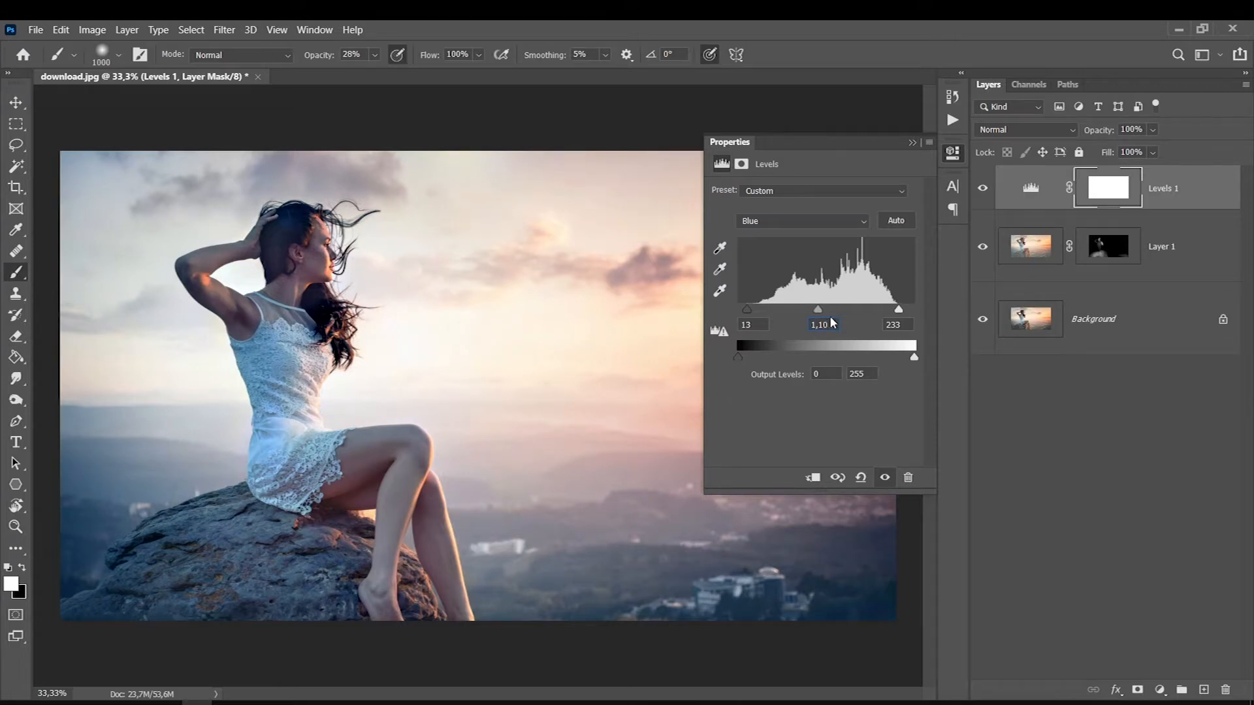
left_click(913, 142)
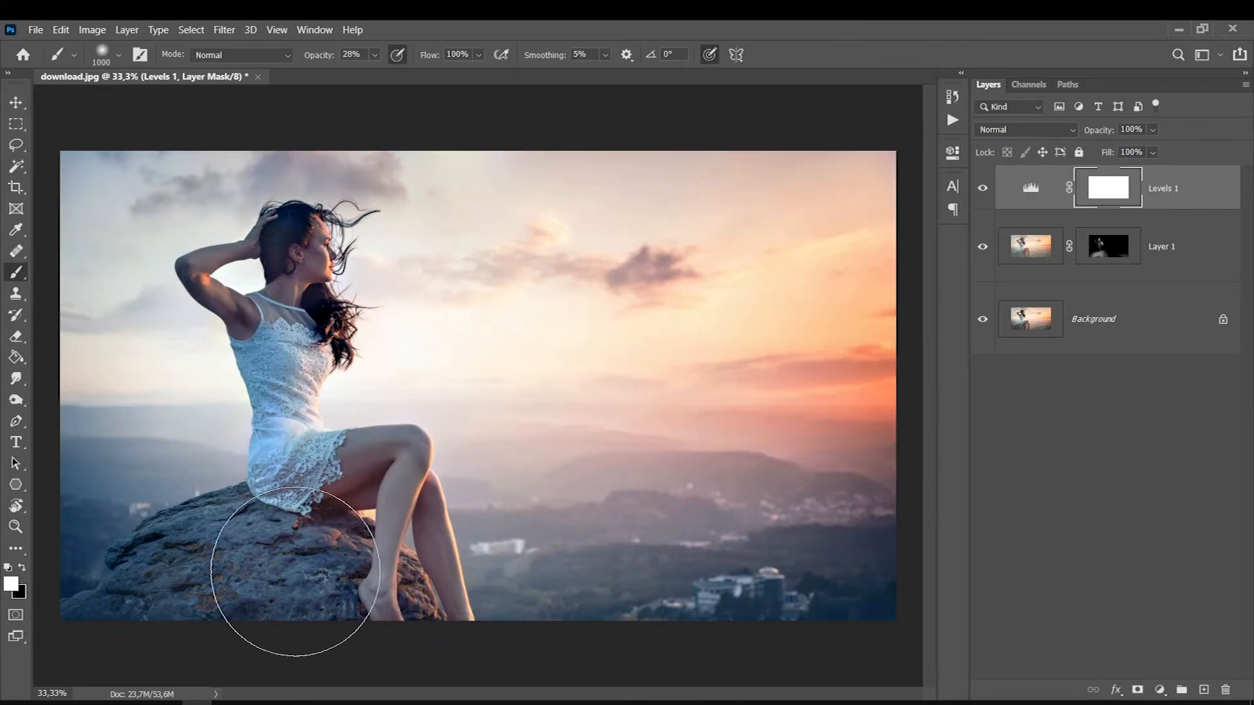
left_click(982, 189)
left_click(982, 188)
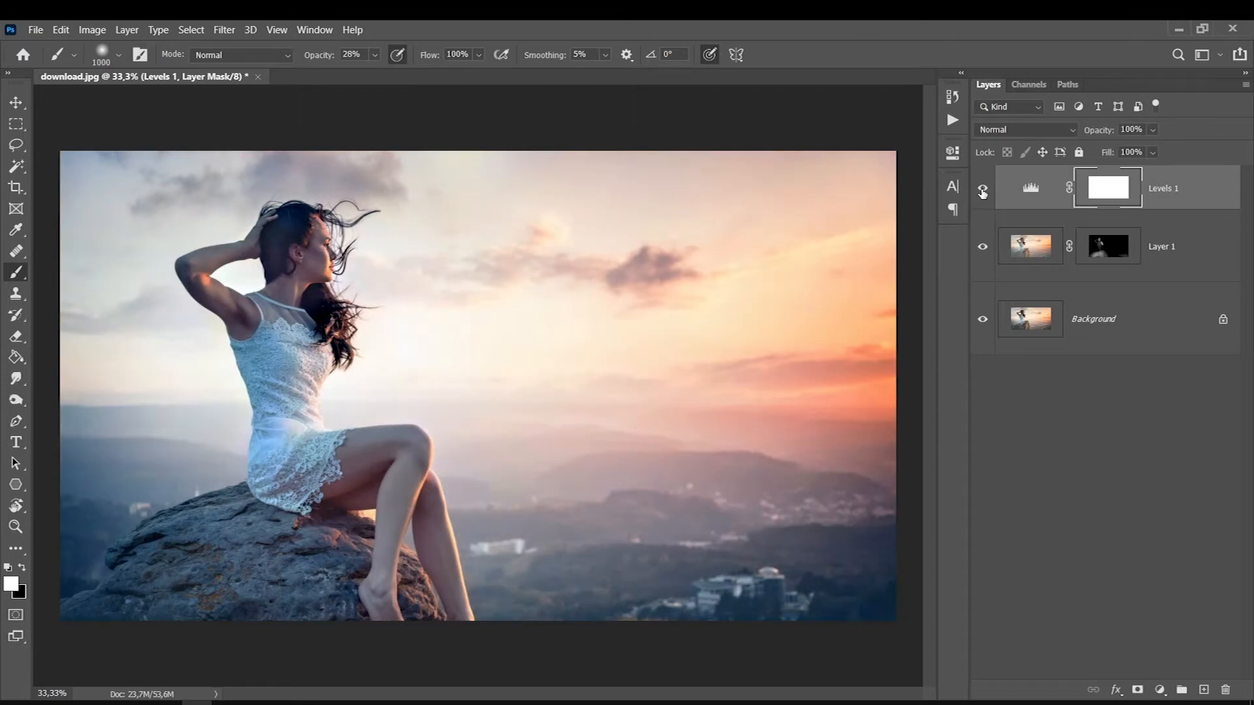
Add a Gradient fill layer above the Levels adjustment and set its style to Radial
left_click(1159, 692)
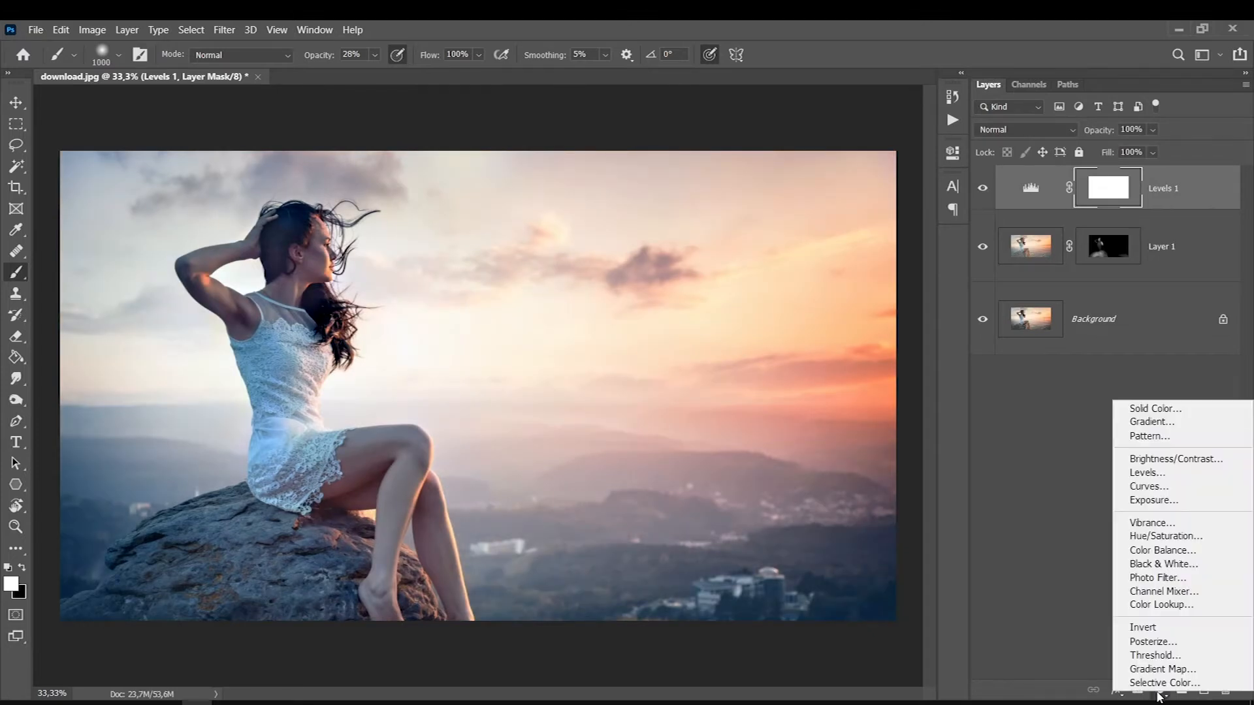
left_click(1145, 424)
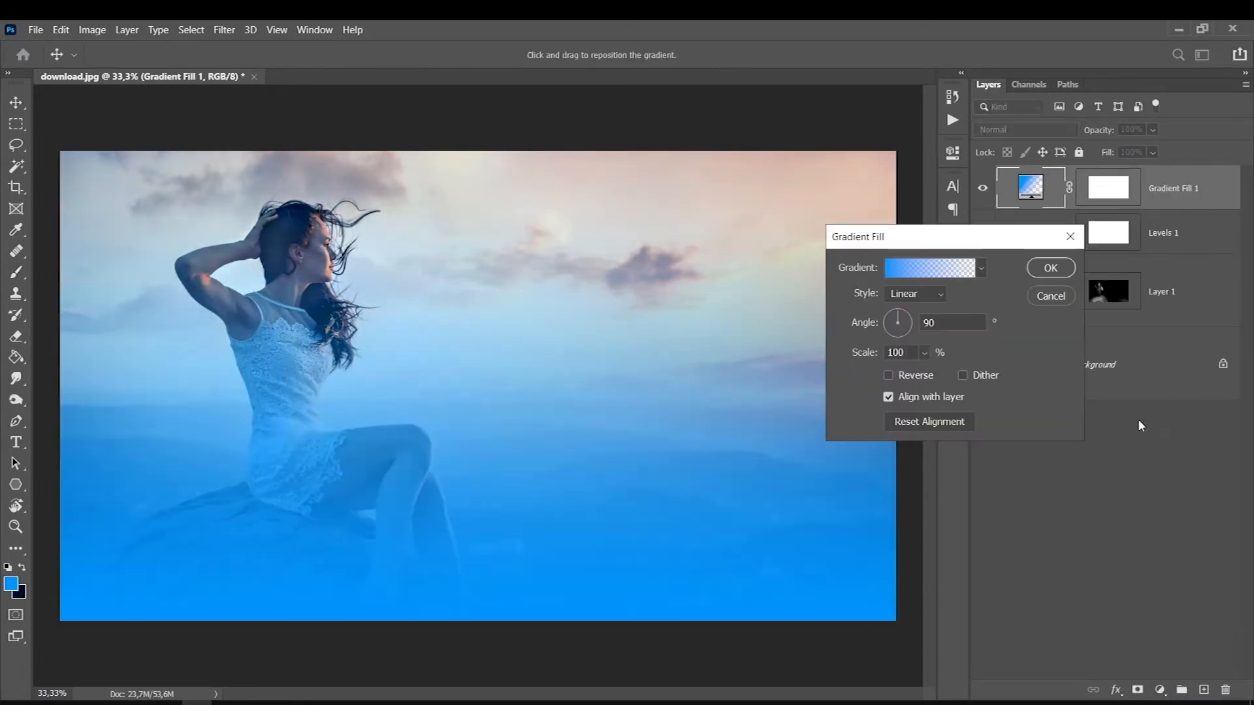
left_click(911, 295)
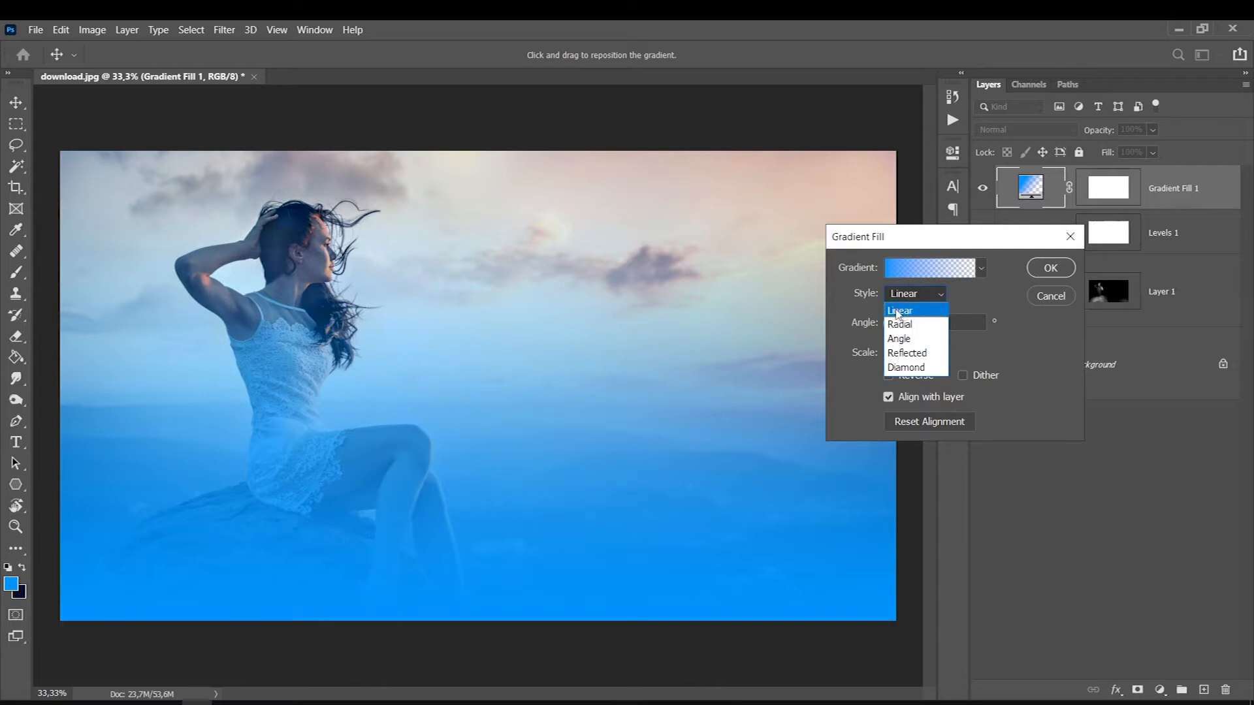
left_click(896, 324)
Change the fill's gradient to run from black to transparent, with the end stop at 0% opacity
left_click(897, 268)
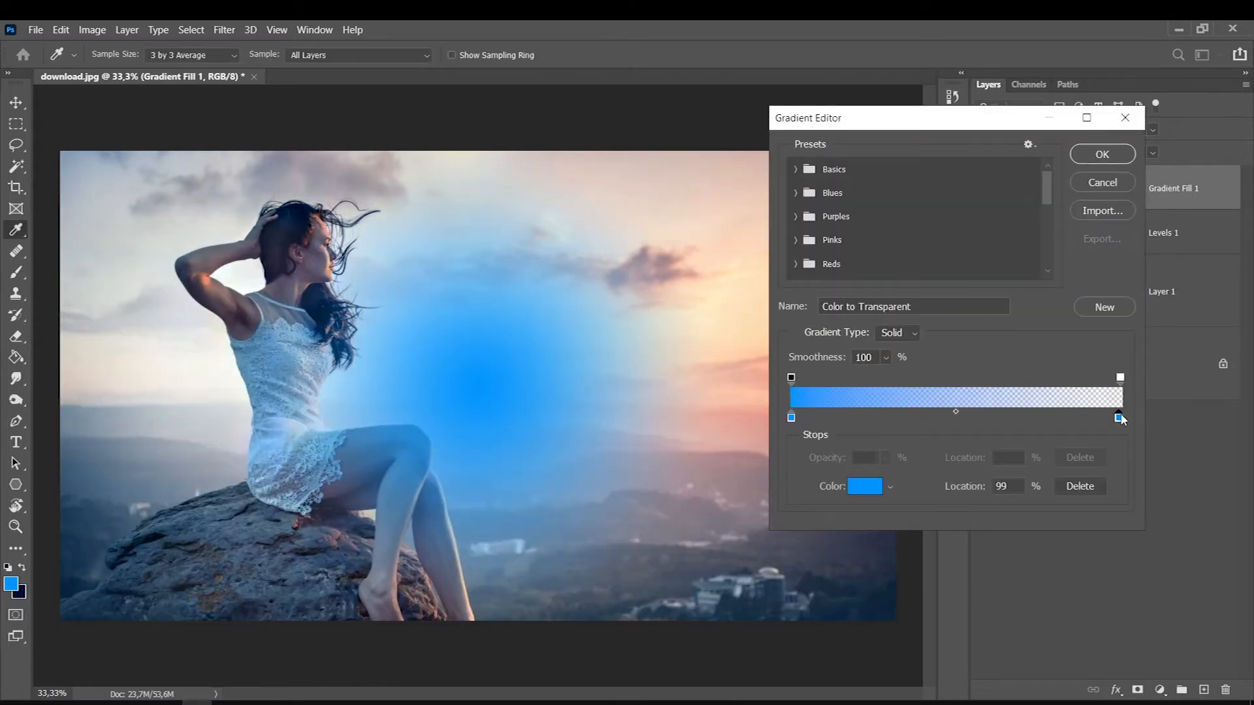
left_click(792, 417)
left_click(857, 489)
left_click_drag(845, 432, 819, 594)
left_click(1172, 382)
left_click(1121, 377)
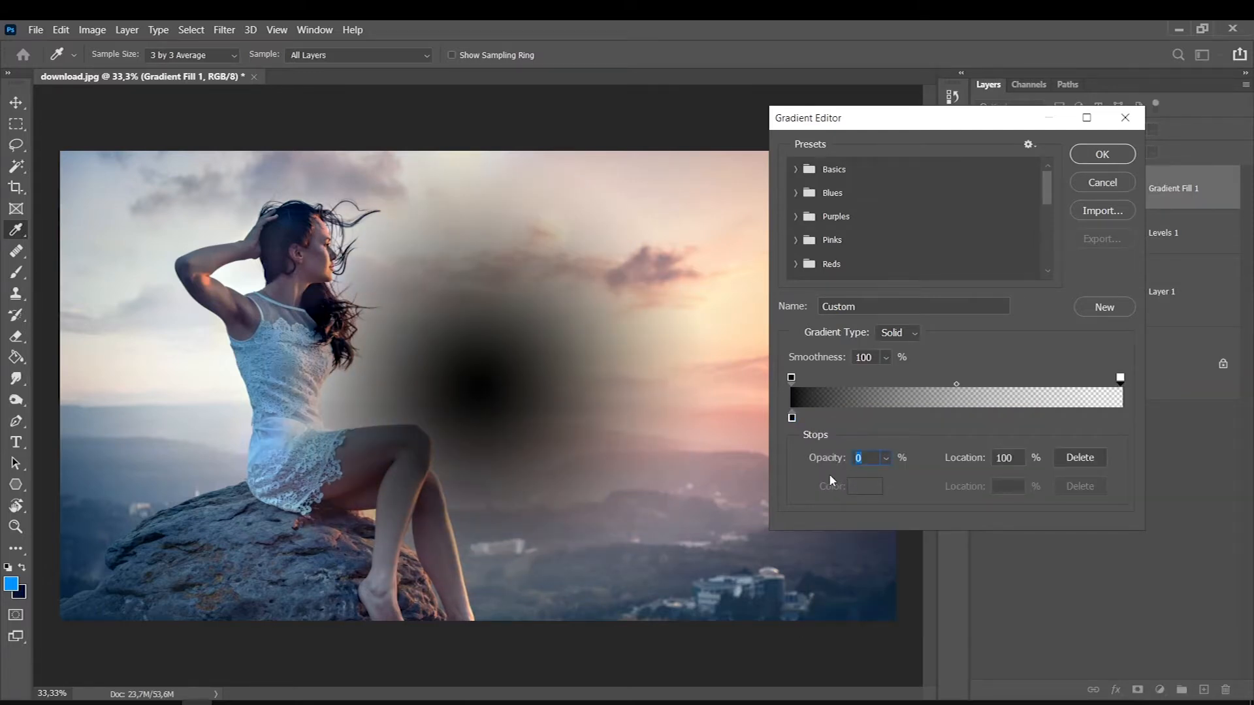
left_click(1097, 162)
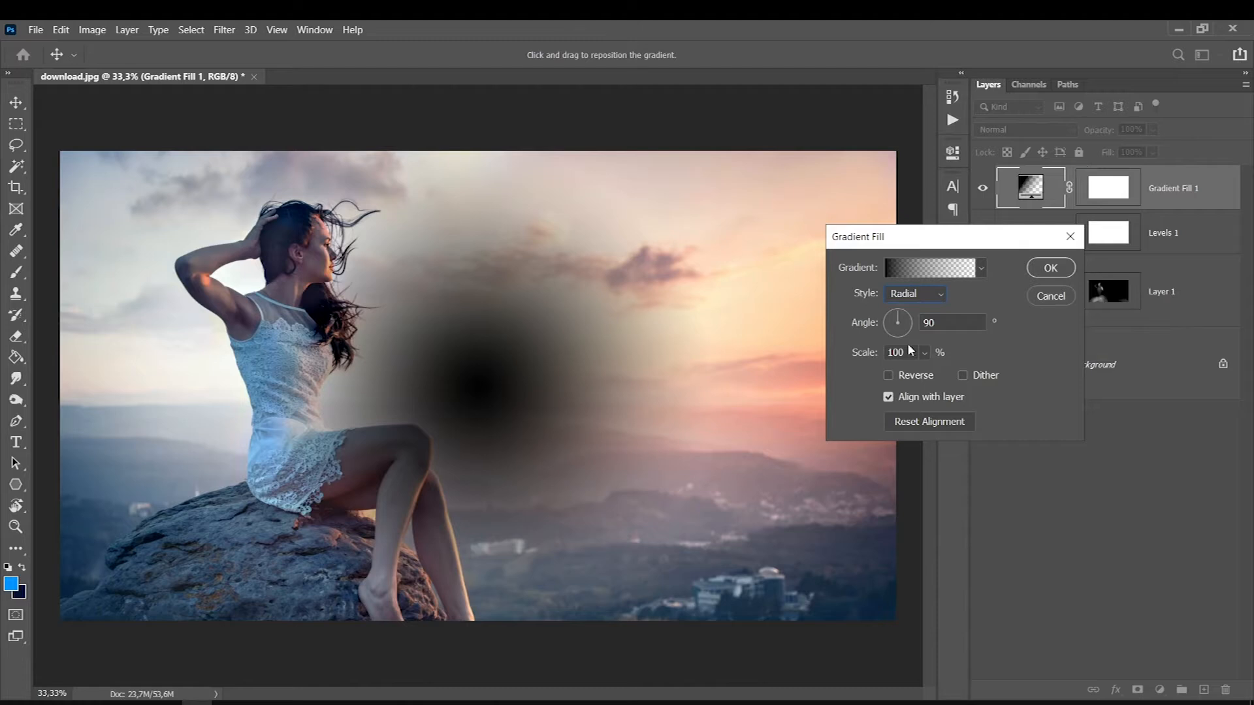
Reverse the radial gradient and scale it to 396% as a dark vignette, then compare the image with and without it
left_click(889, 375)
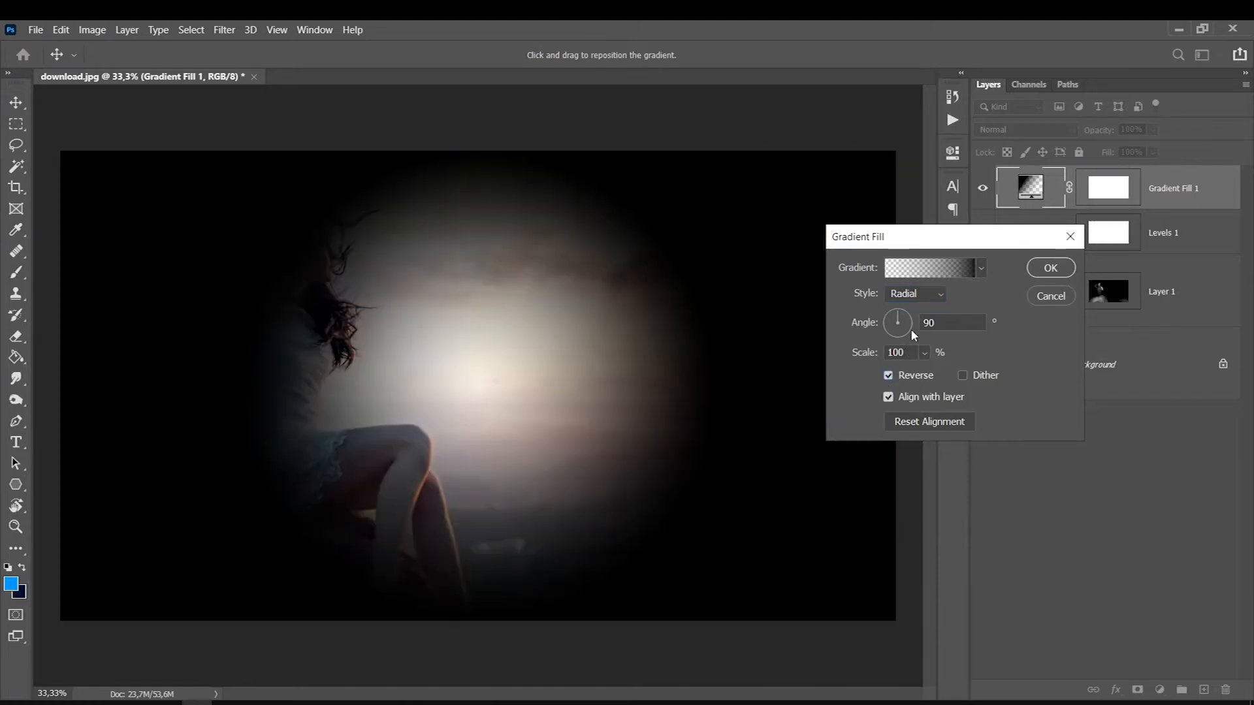
left_click(924, 353)
left_click_drag(929, 375, 949, 375)
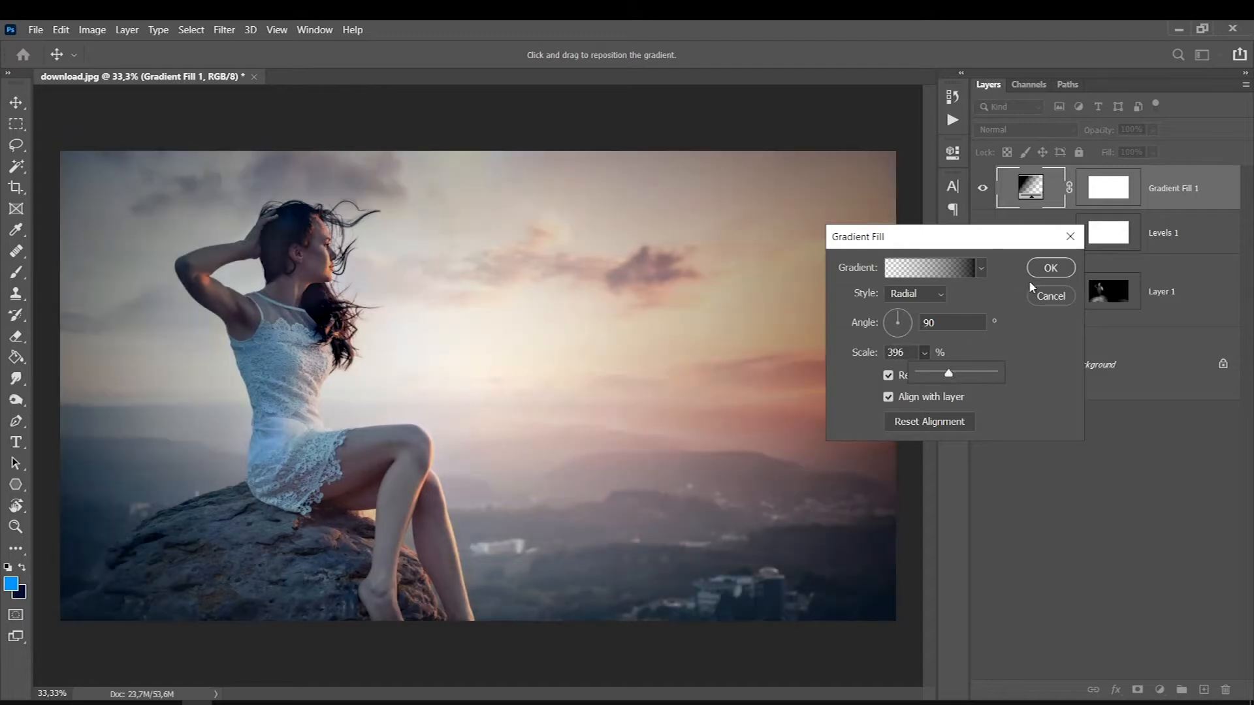
left_click(1050, 268)
left_click(982, 190)
left_click(983, 190)
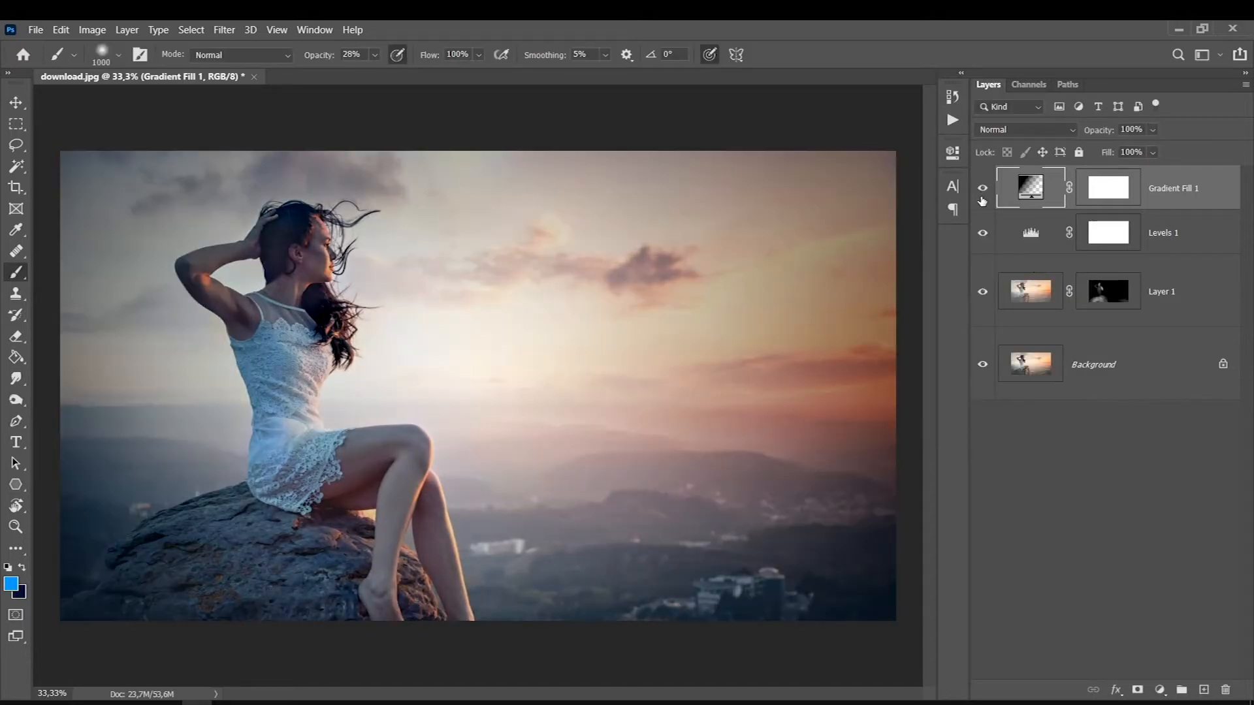
Add an Exposure adjustment layer with exposure -0.33 and gamma correction 0.94
left_click(1160, 690)
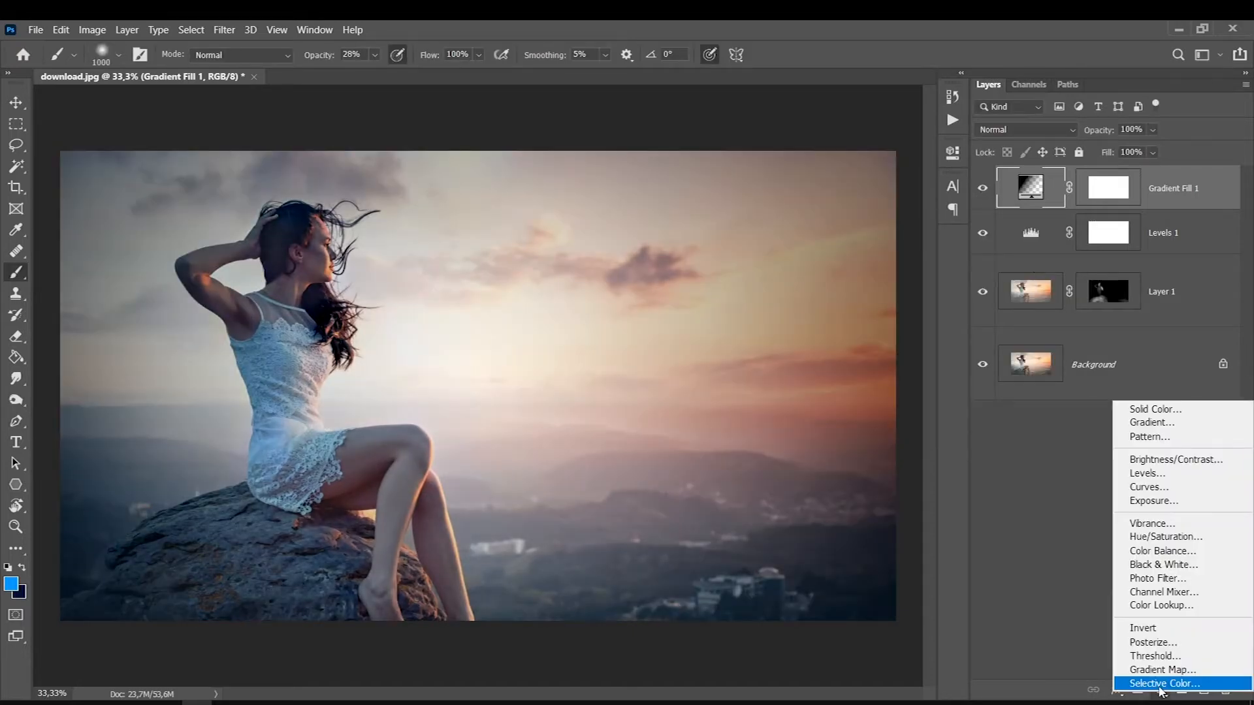
left_click(1126, 502)
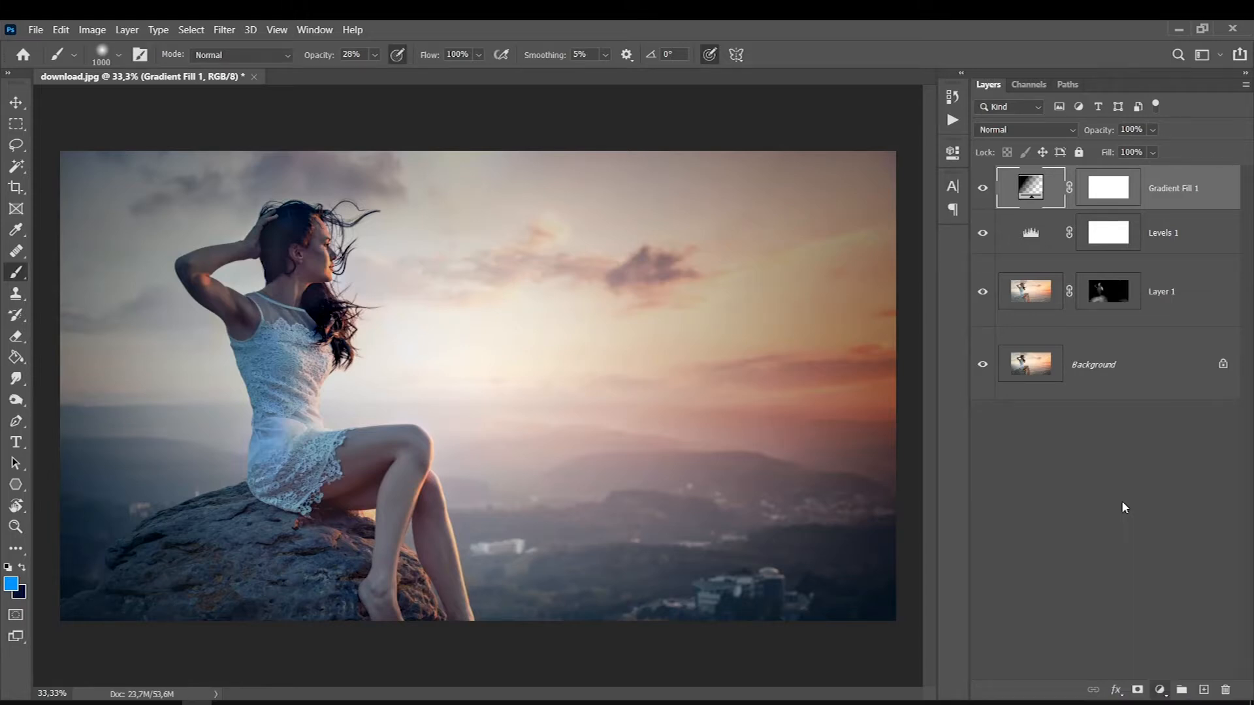
left_click_drag(813, 231, 809, 232)
left_click_drag(815, 295, 827, 295)
key("ctrl+z")
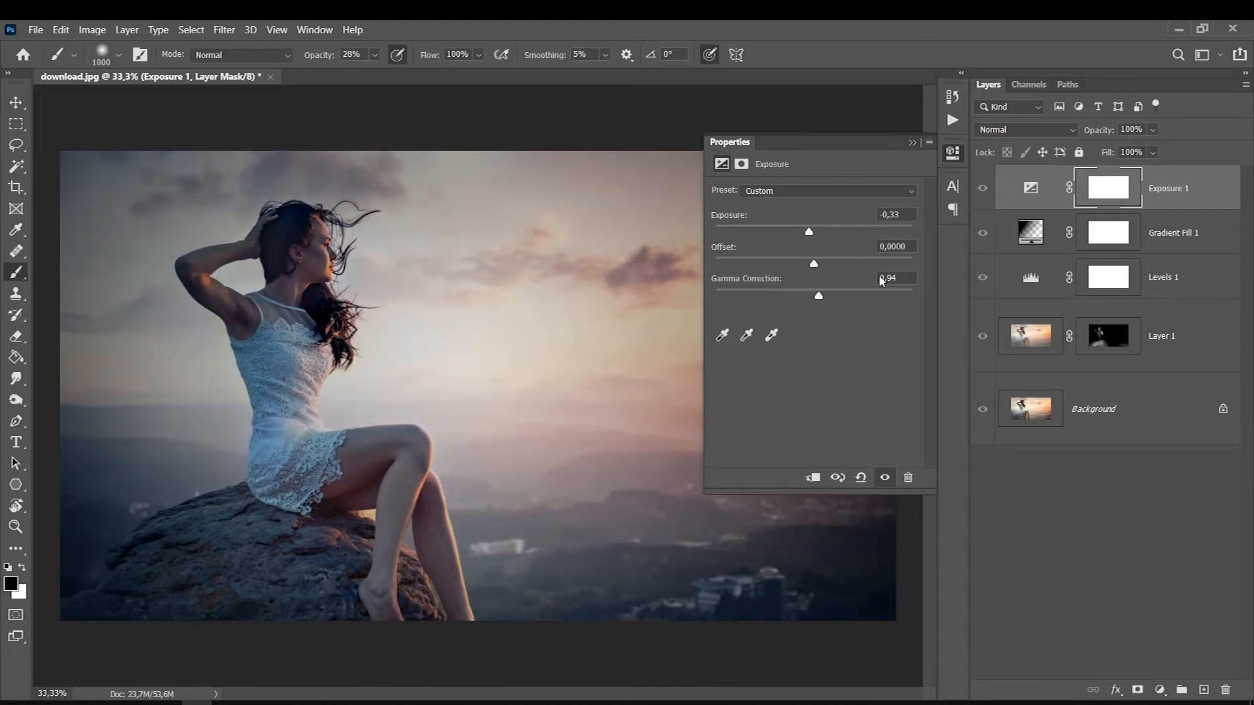
left_click(912, 143)
key("x")
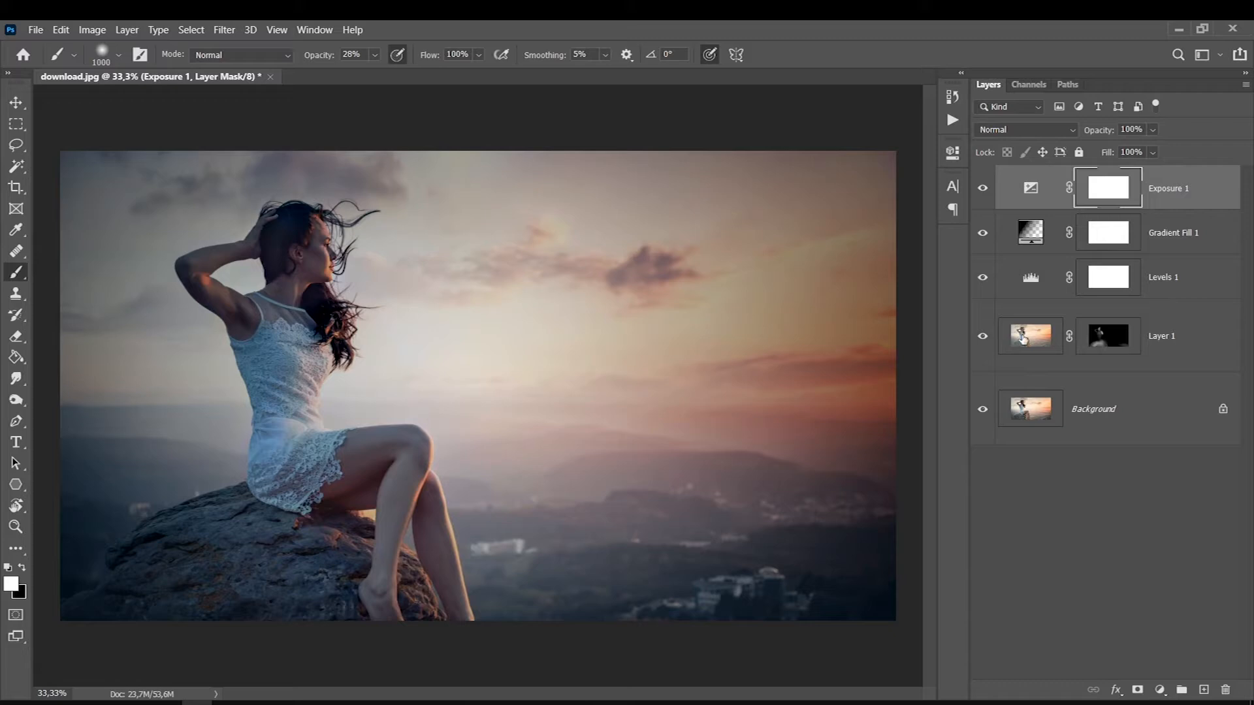
Paint more white on Layer 1's mask over the woman and the rock, with the brush resized between 200 and 500 px
left_click(1040, 338)
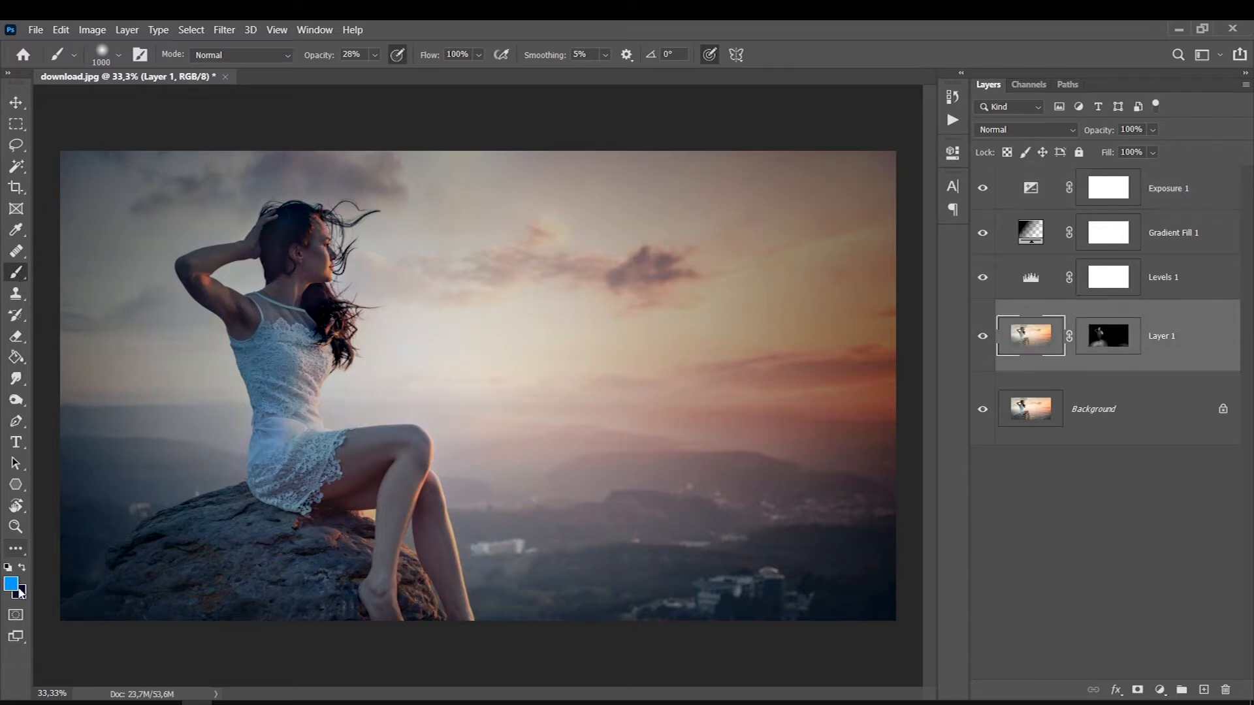
left_click(8, 568)
left_click(1093, 345)
key("bracketleft")
key("bracketleft")
key("bracketleft")
key("bracketleft")
key("bracketleft")
key("bracketleft")
key("bracketleft")
key("bracketleft")
key("bracketleft")
key("bracketleft")
key("bracketright")
key("bracketright")
key("bracketright")
key("bracketright")
key("bracketright")
key("bracketright")
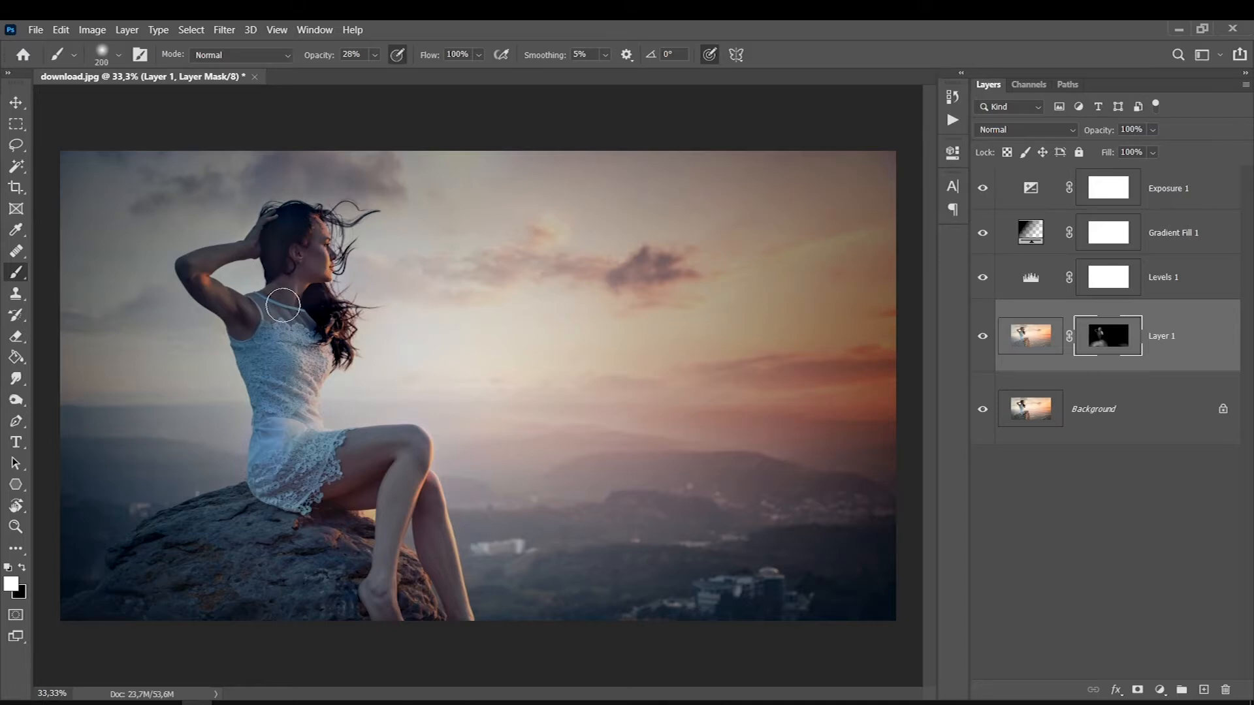
key("bracketleft")
key("bracketleft")
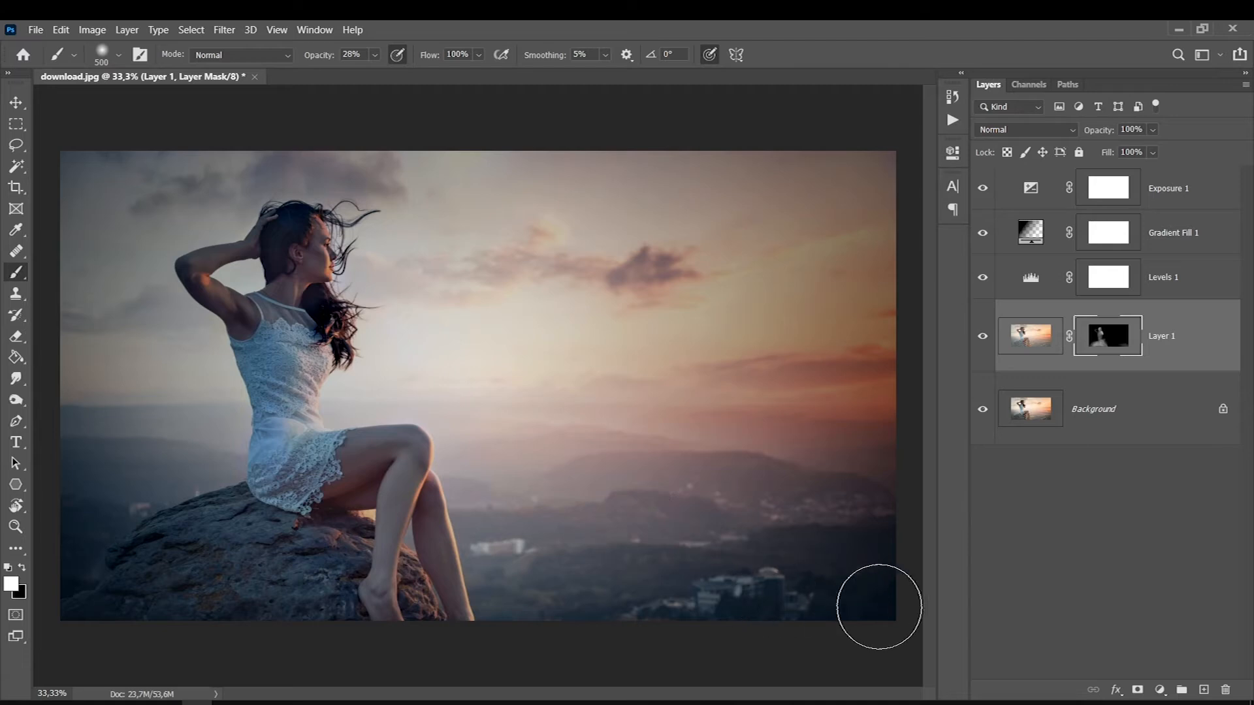
key("bracketleft")
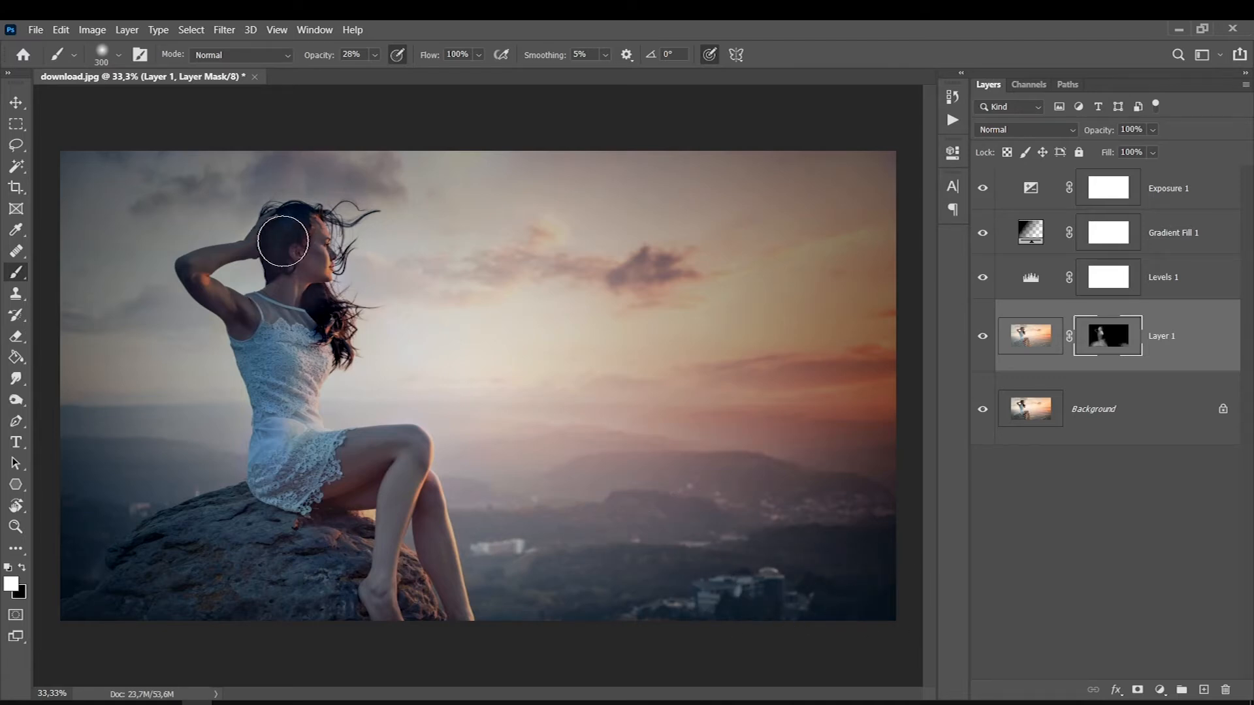
Touch up Layer 1's mask around the woman's hair with a black brush of 150 to 200 px, and compare with the original photo
key("x")
key("bracketleft")
key("bracketleft")
key("bracketleft")
key("bracketleft")
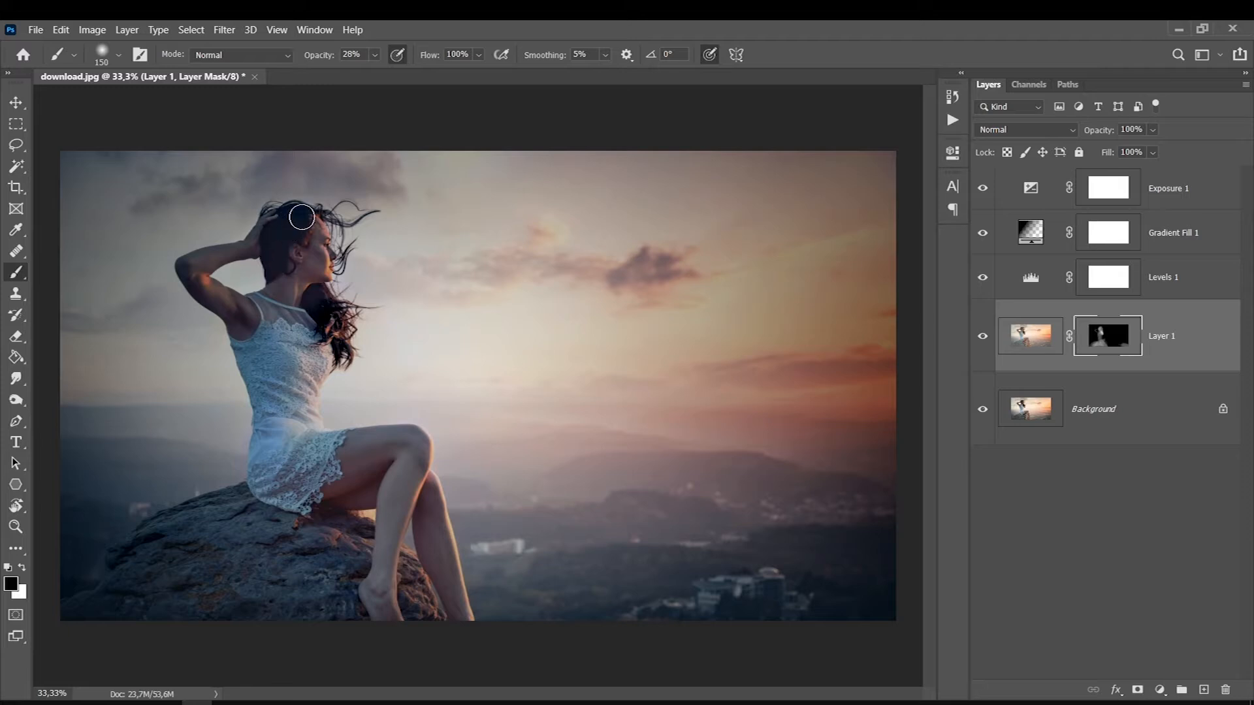
key("bracketright")
key("bracketright")
left_click(982, 409, "alt")
left_click(982, 408, "alt")
Add a Curves layer above the Exposure layer with a lifted black point and an S-curve, raising the highlights from input 179 to output 195
left_click(1159, 192)
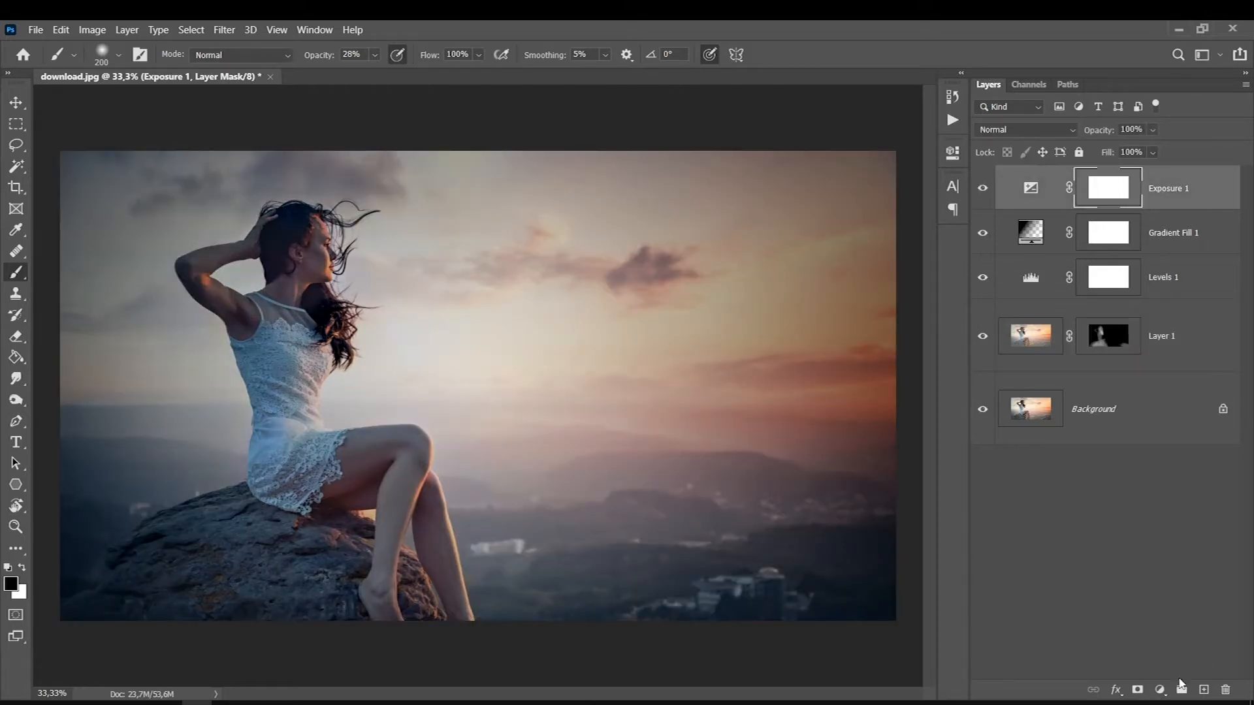
left_click(1159, 689)
left_click(1141, 480)
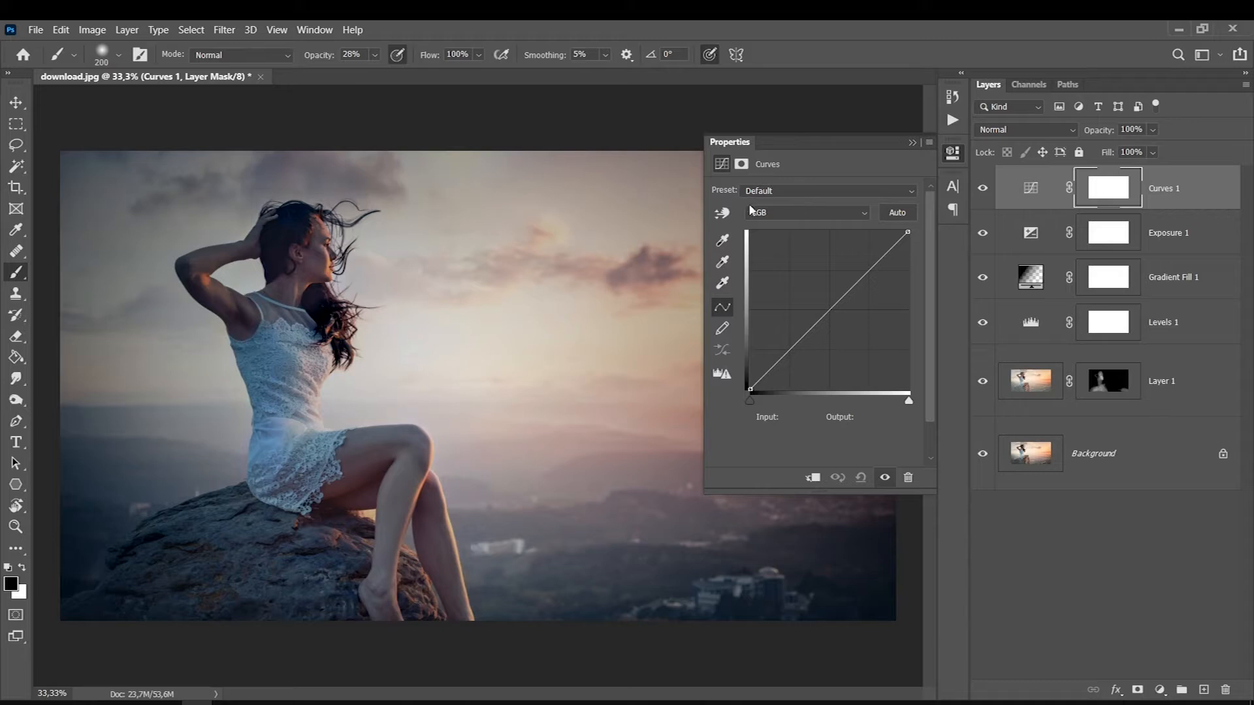
left_click_drag(749, 389, 750, 376)
left_click(785, 342)
left_click(856, 278)
left_click_drag(856, 278, 798, 349)
left_click_drag(872, 261, 860, 268)
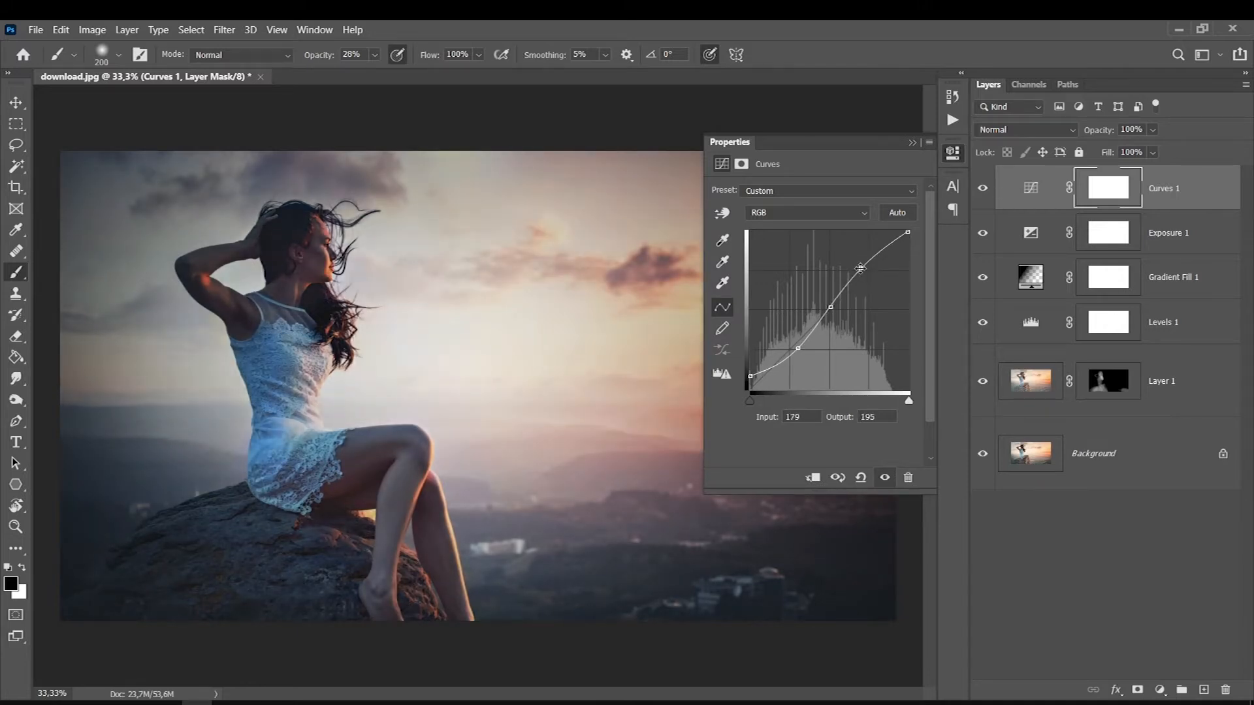
In the Curves layer's Blue channel, lift the black point to output 21, lower the highlights, and set a shadow point at input 66, output 81
left_click_drag(907, 232, 909, 237)
left_click(807, 213)
left_click(763, 259)
left_click_drag(750, 391, 743, 372)
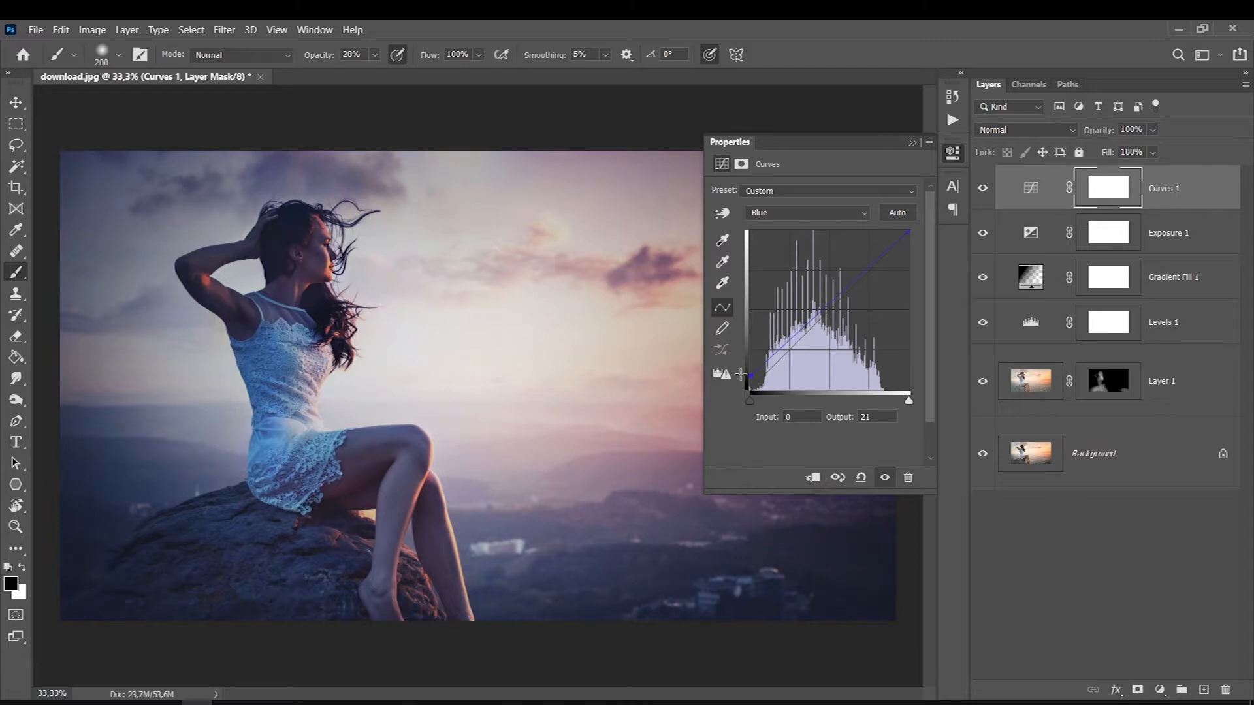
left_click(796, 332)
left_click_drag(857, 277, 866, 291)
mouse_move(796, 332)
left_mouse_down()
mouse_move(792, 346)
mouse_move(790, 320)
mouse_move(791, 347)
mouse_move(792, 332)
left_mouse_up()
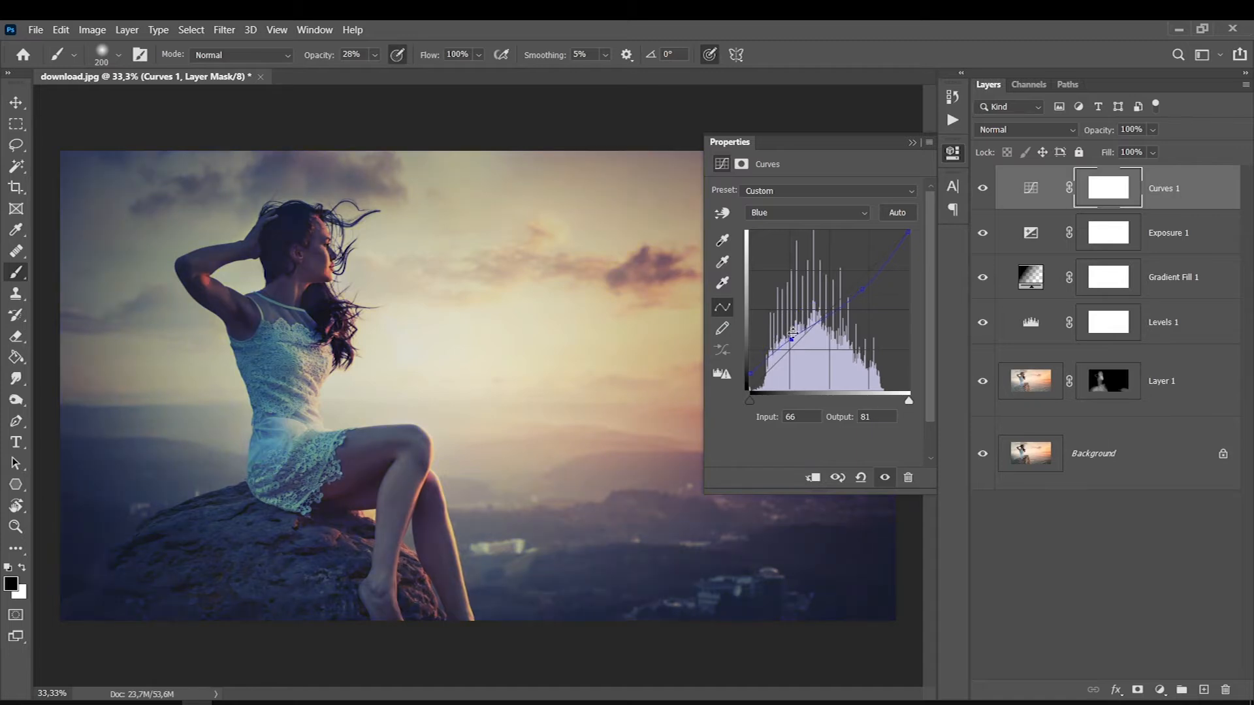
left_click(911, 143)
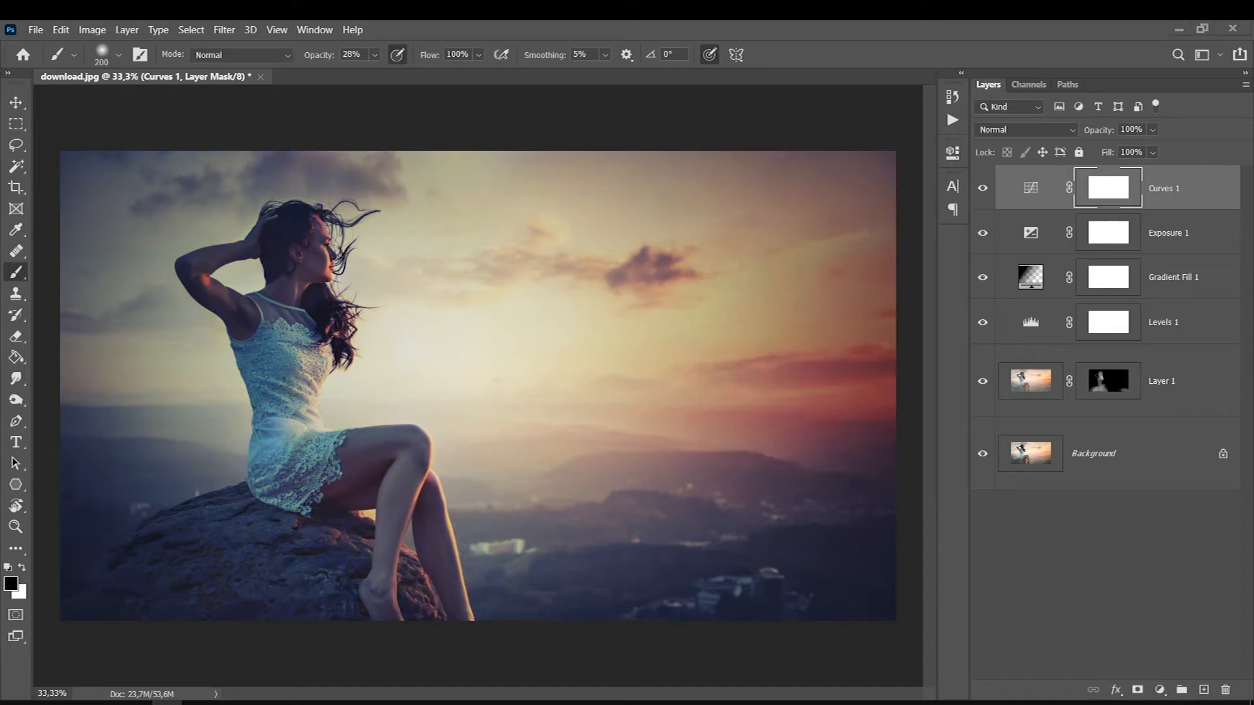
Add a Selective Color layer above Curves 1 and set Blues to cyan -91, magenta -28, yellow -24 and black -12
left_click(1160, 693)
left_click(1128, 685)
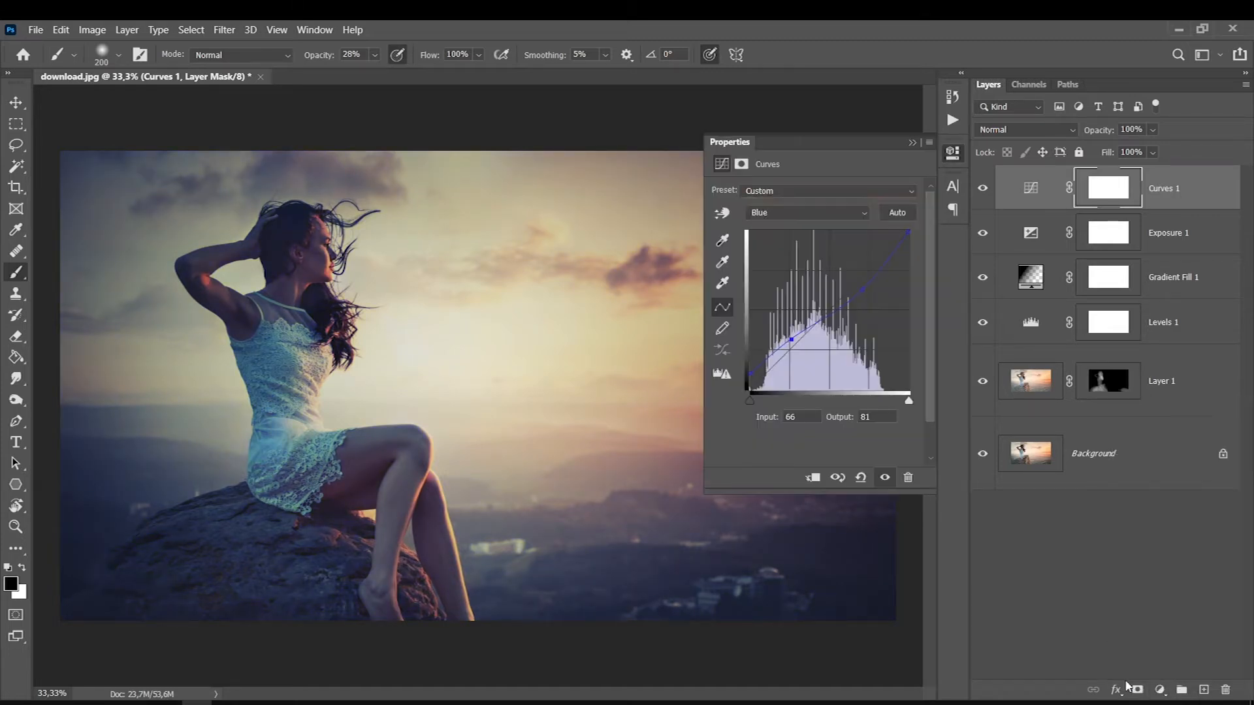
left_click(751, 209)
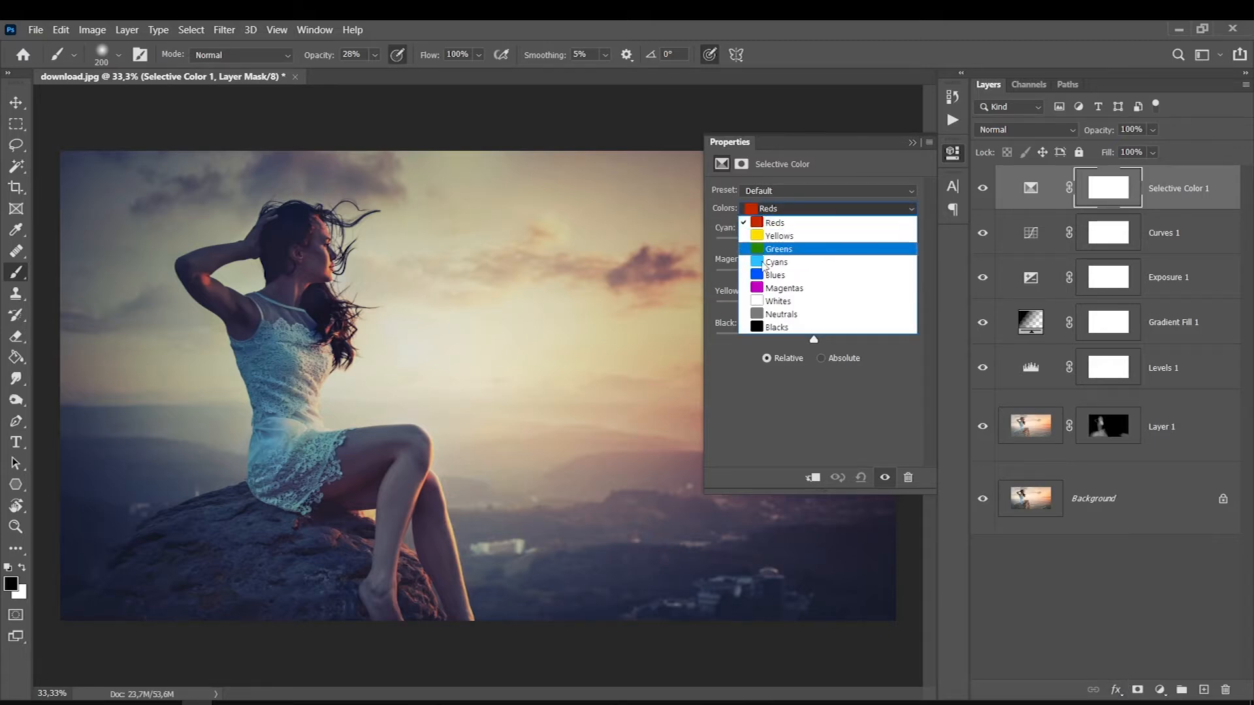
left_click(775, 275)
left_click_drag(826, 246, 804, 339)
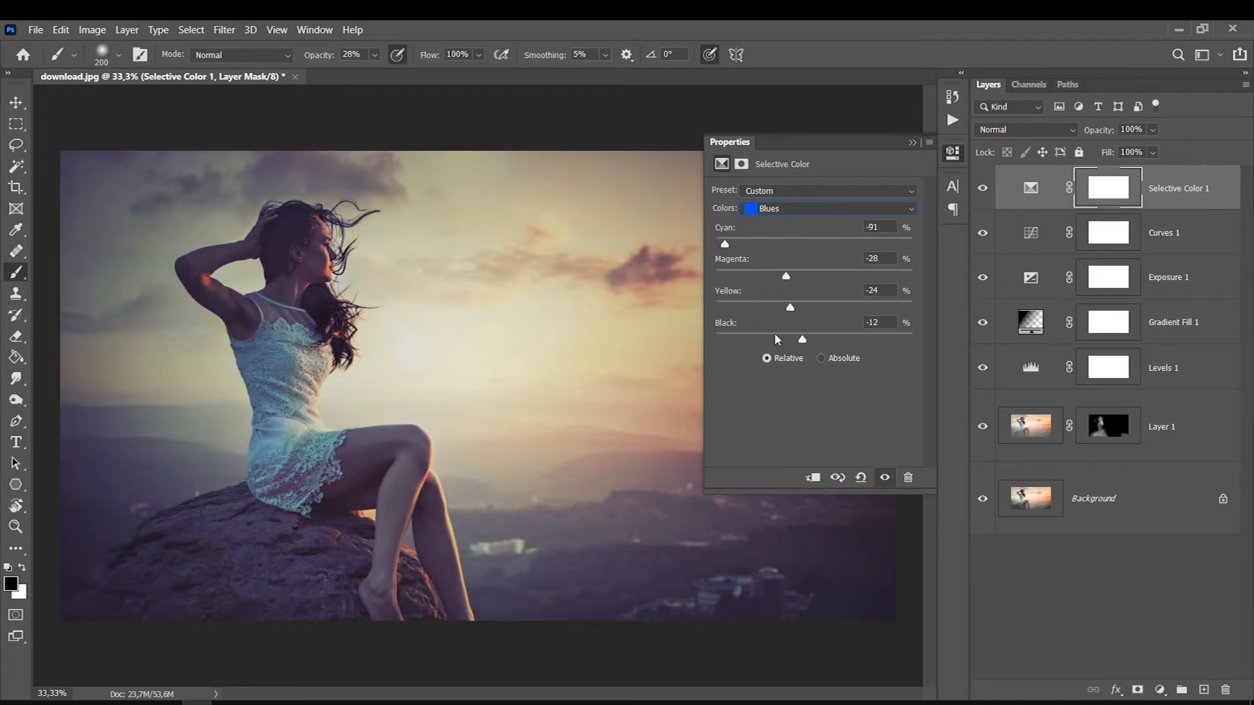
Adjust the Cyans in the Selective Color layer, with magenta -15, yellow -15 and black -6
left_click(763, 209)
left_click(767, 263)
left_click_drag(779, 244, 799, 308)
mouse_move(814, 339)
left_mouse_down()
mouse_move(846, 339)
mouse_move(788, 339)
mouse_move(826, 339)
mouse_move(808, 339)
left_mouse_up()
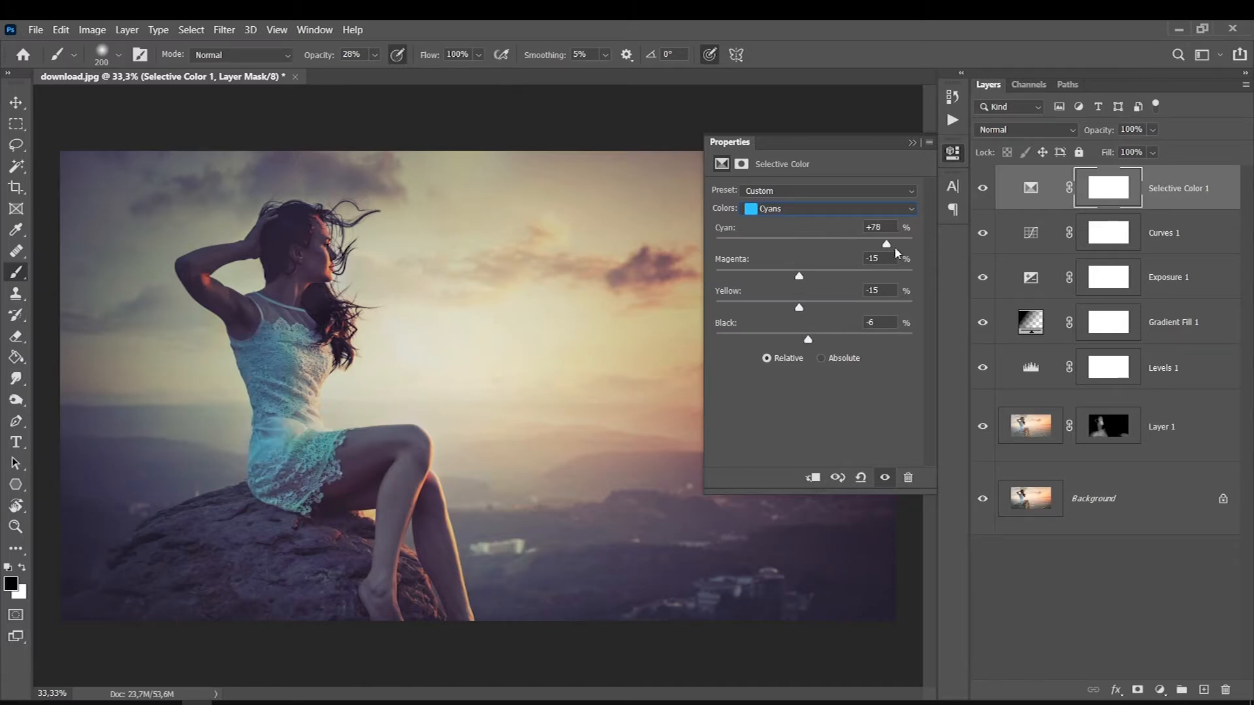
Set the Selective Color layer's Reds to cyan -54, magenta +5, yellow +19 and black -9
left_click(780, 209)
left_click(776, 224)
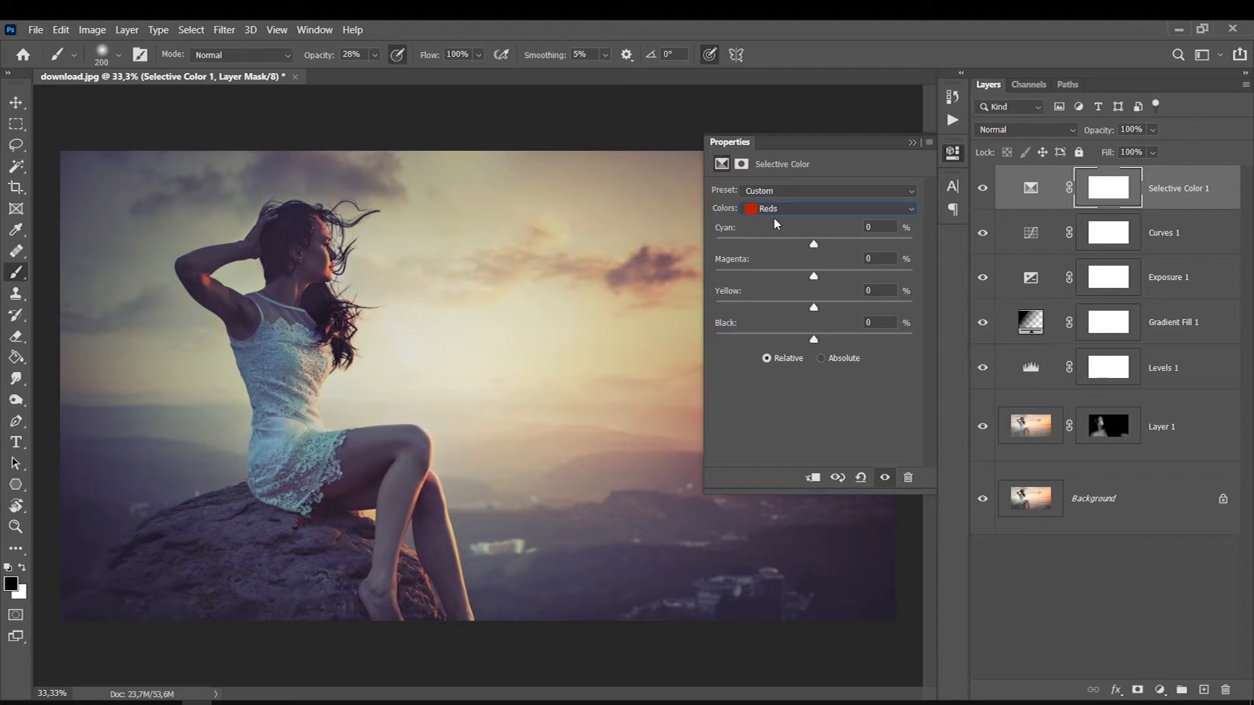
left_click_drag(814, 245, 760, 238)
left_click_drag(814, 275, 799, 348)
left_click(912, 143)
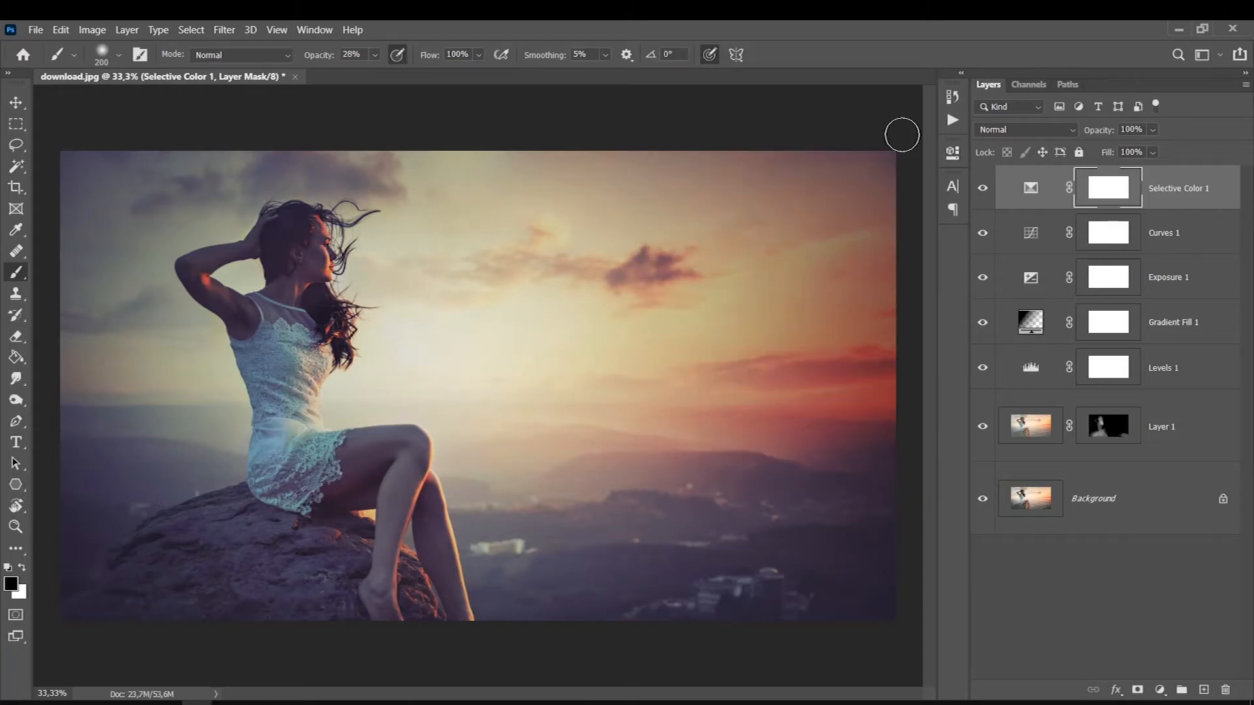
Compare the graded image with the original Background photo by toggling the other layers' visibility
left_click(983, 498, "alt")
left_click(988, 498, "alt")
left_click(981, 500, "alt")
left_click(979, 500, "alt")
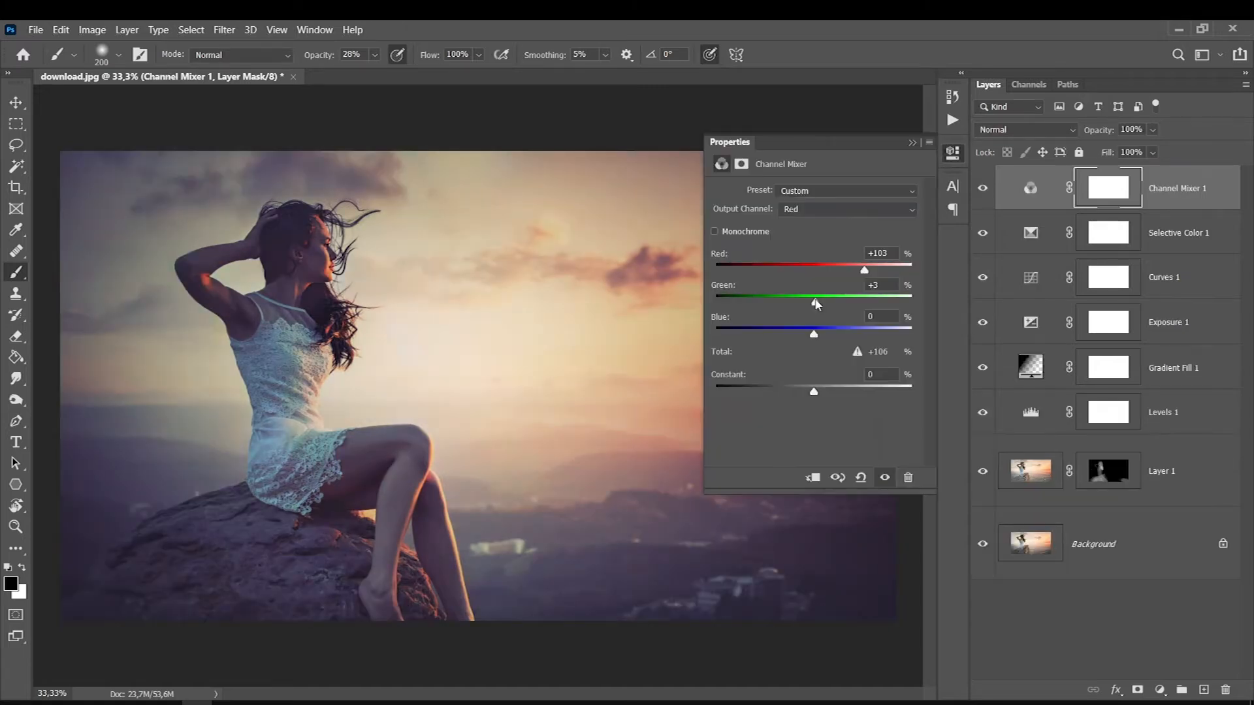
Replace the trial Channel Mixer layer with a fresh one and raise the red and blue contributions in its Red output channel
mouse_move(820, 337)
left_mouse_down()
mouse_move(834, 338)
mouse_move(819, 336)
left_mouse_up()
key("Delete")
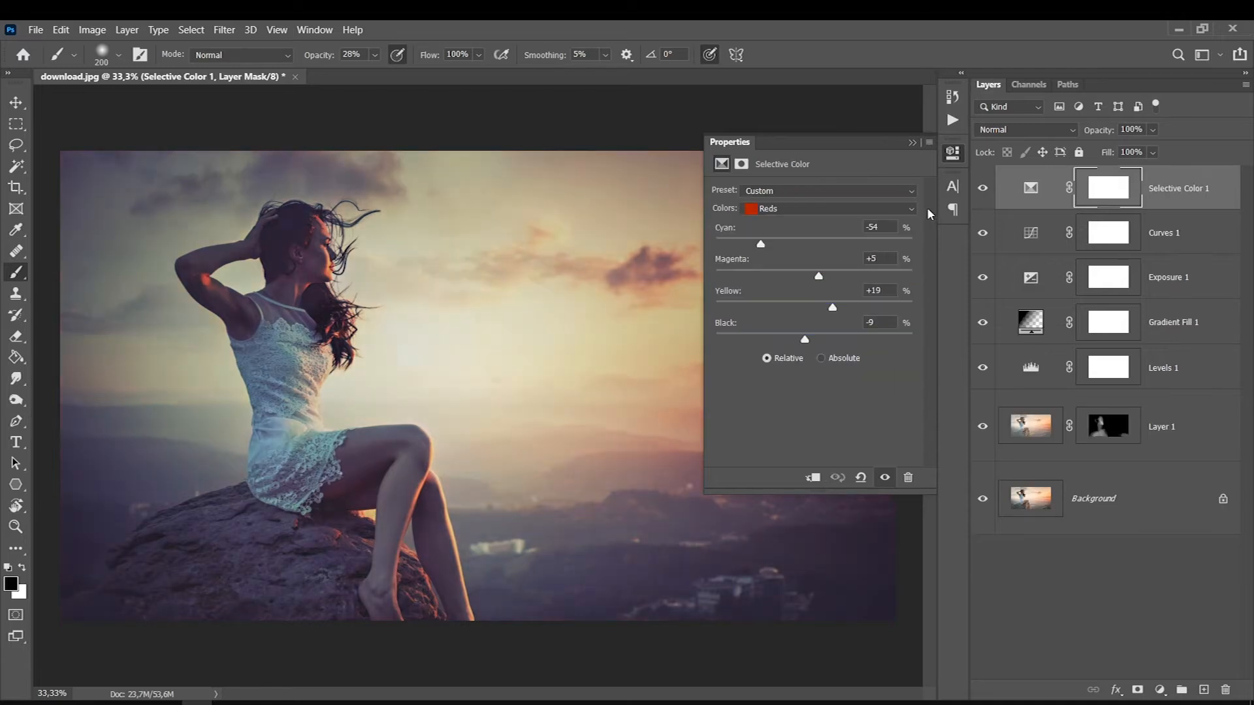
left_click(1160, 689)
left_click(1163, 588)
left_click_drag(864, 270, 888, 273)
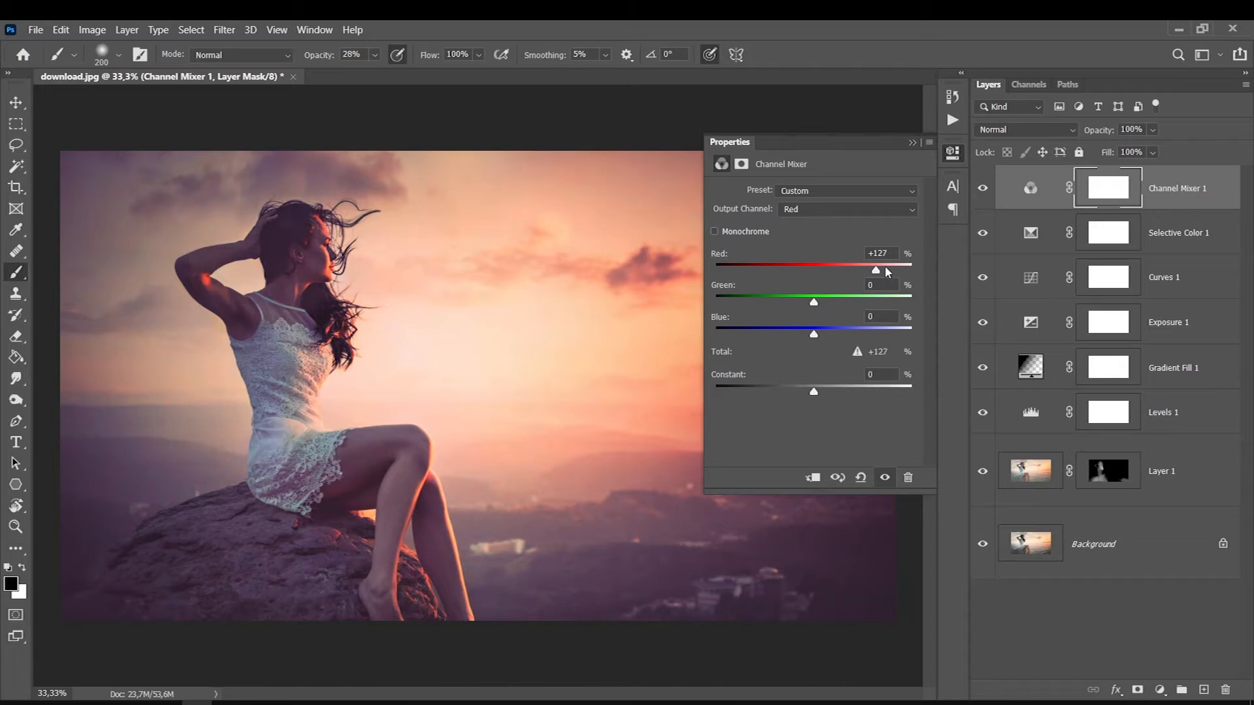
left_click_drag(814, 333, 821, 335)
Set the Channel Mixer's Blue output channel to red -23 and green -2, keeping blue at +100
left_click(794, 210)
left_click(787, 247)
left_click_drag(814, 270, 811, 304)
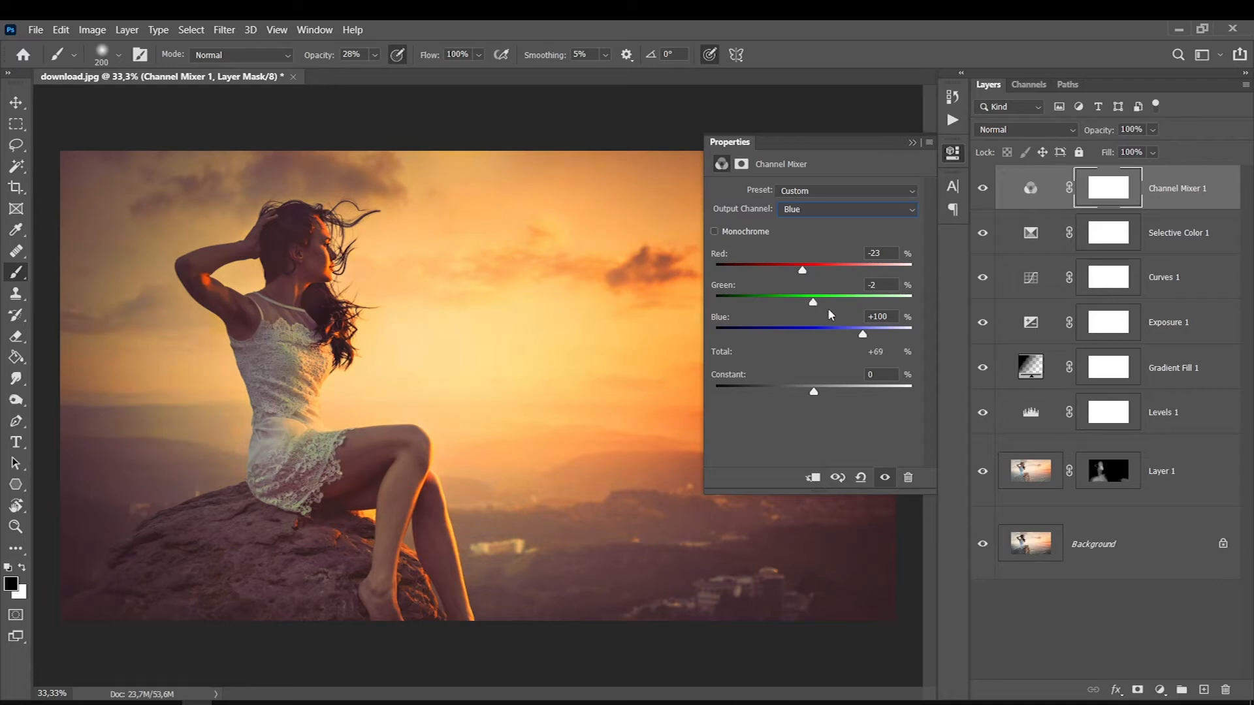
Set the Channel Mixer's Green output channel to red -17, green +110 and blue +12
left_click(790, 210)
left_click(804, 237)
left_click_drag(863, 303, 868, 304)
left_click_drag(815, 269, 806, 272)
left_click_drag(814, 334, 824, 334)
left_click_drag(808, 275, 809, 274)
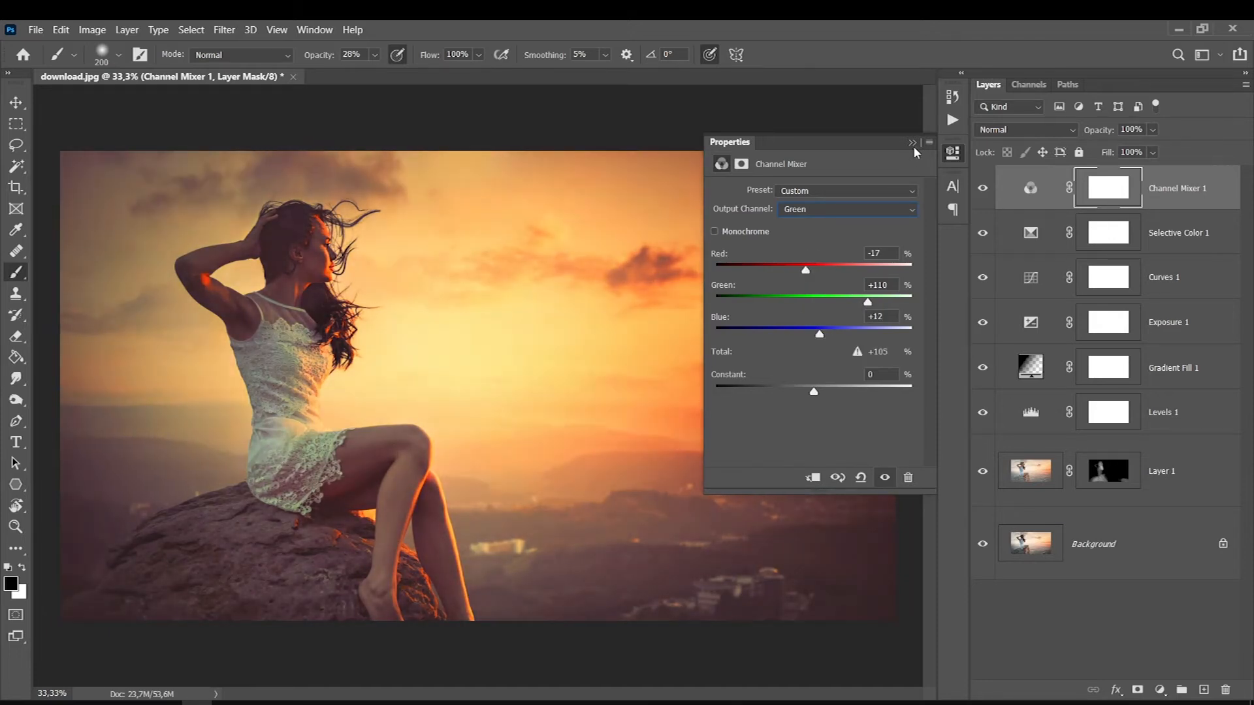
Review the Channel Mixer's output channel settings and compare the image with and without that layer
left_click(849, 191)
left_click(828, 191)
left_click(839, 211)
left_click(853, 235)
left_click(858, 209)
left_click(856, 247)
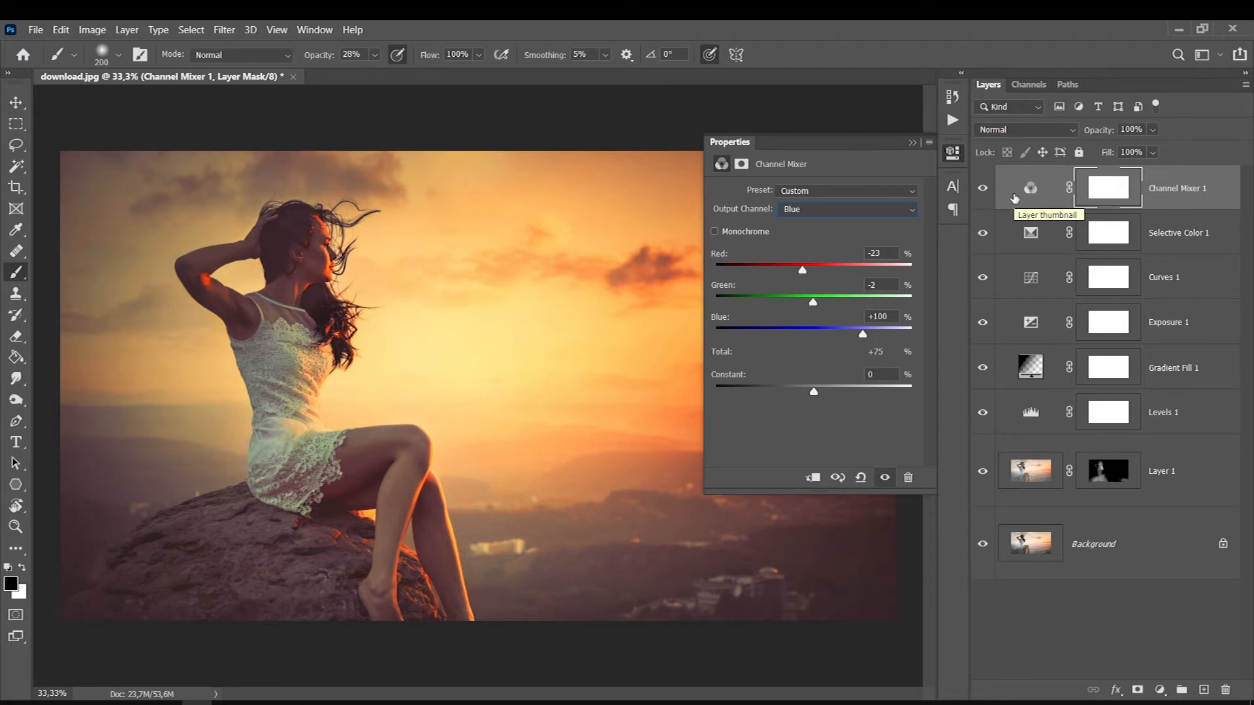
left_click(983, 189)
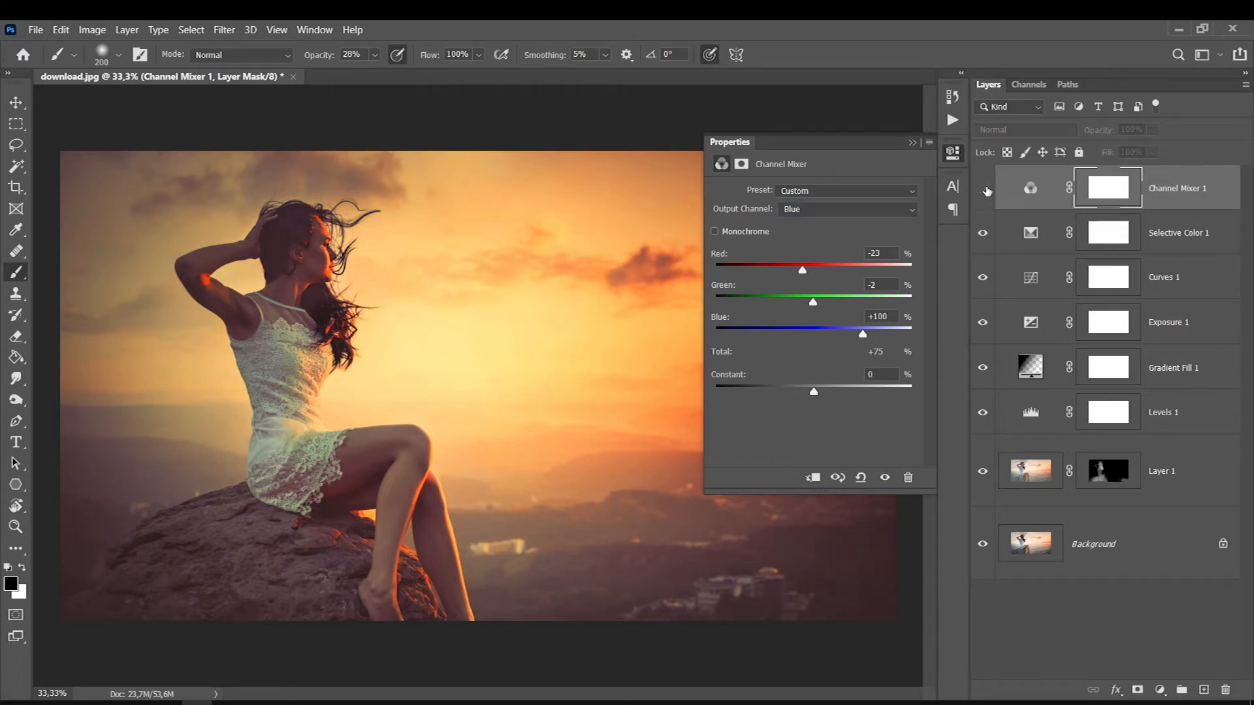
left_click(984, 189)
left_click(912, 142)
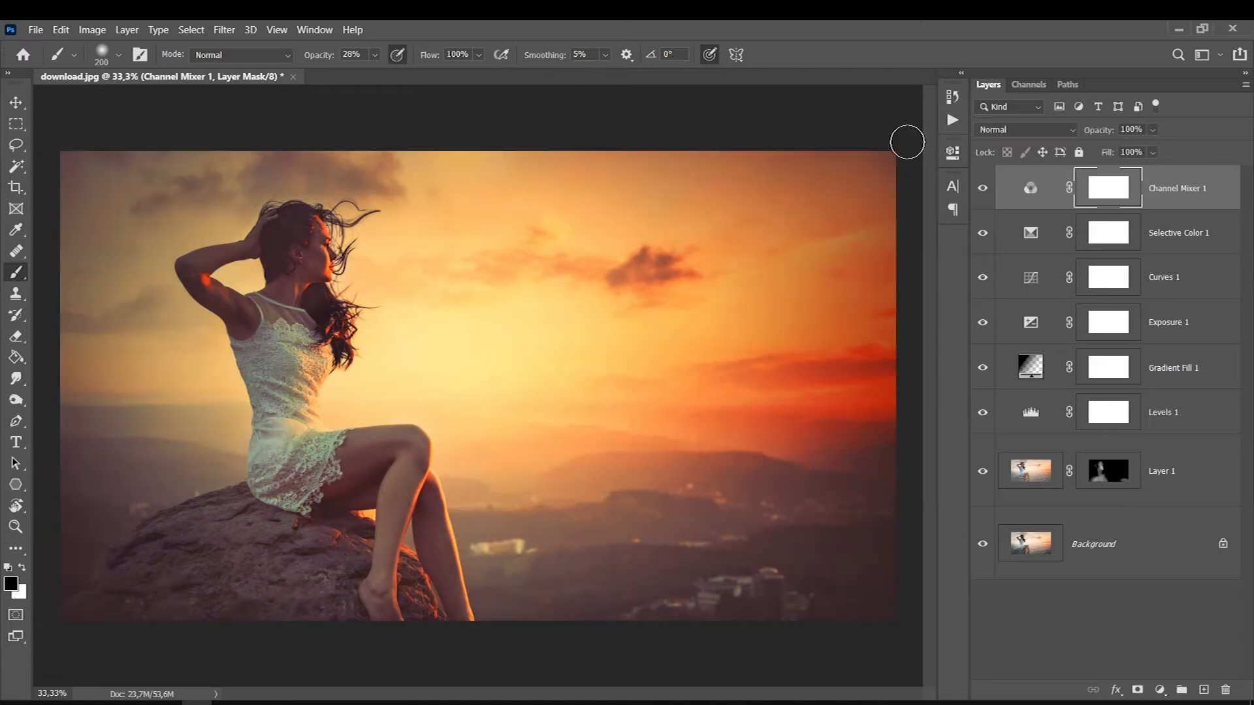
Add a Brightness/Contrast layer above the Channel Mixer with brightness -7 and increased contrast
left_click(1160, 689)
left_click(1149, 456)
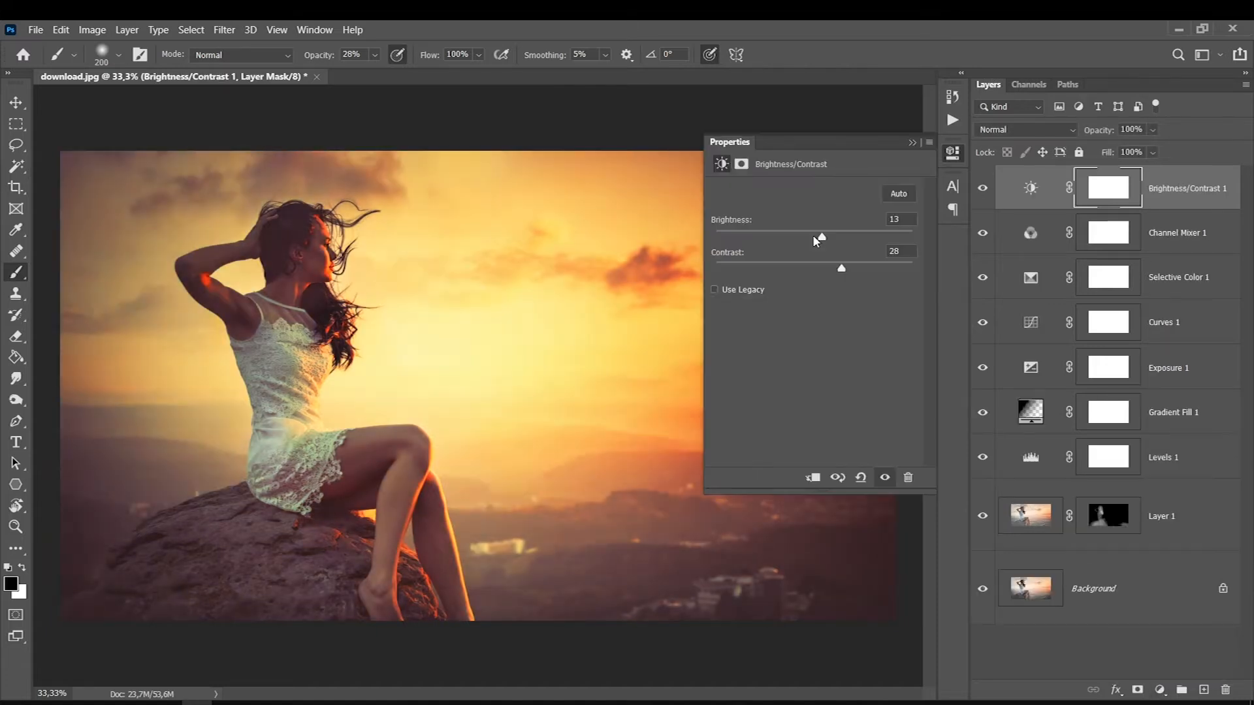
left_click_drag(816, 242, 809, 240)
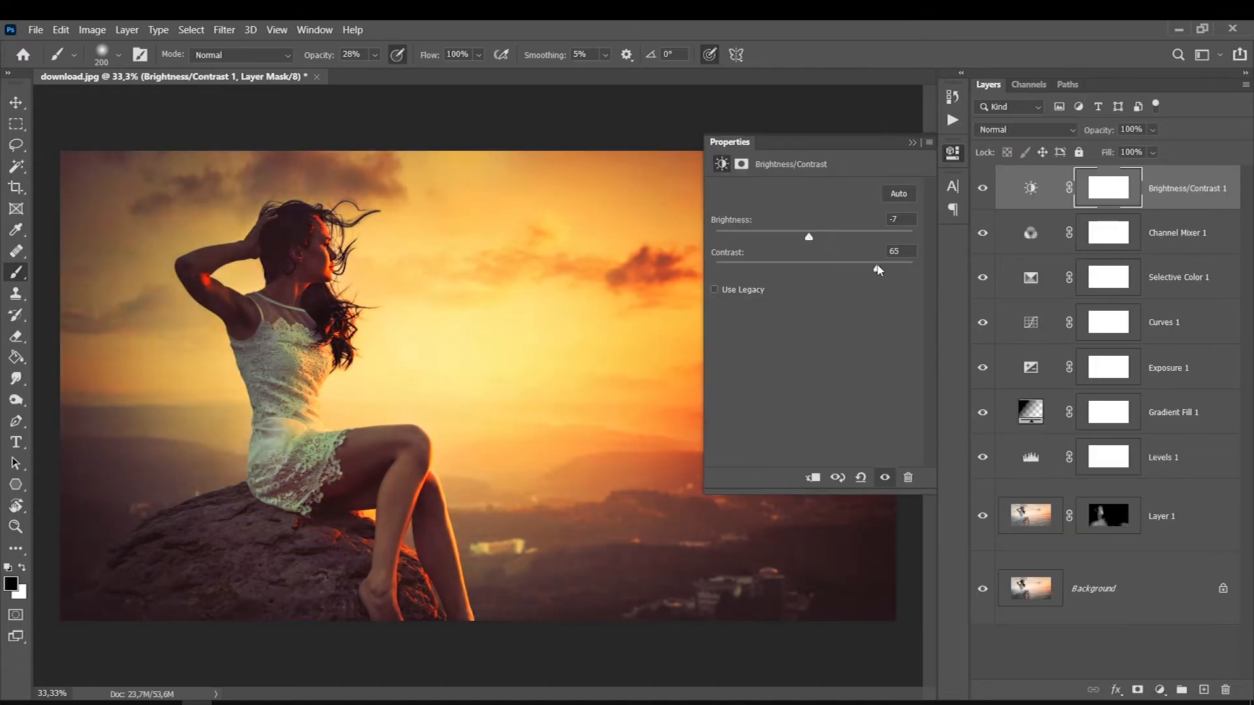
left_click(912, 143)
Move the masked Layer 1 to the top of the layer stack and reduce its opacity to 53%
left_click(1178, 523)
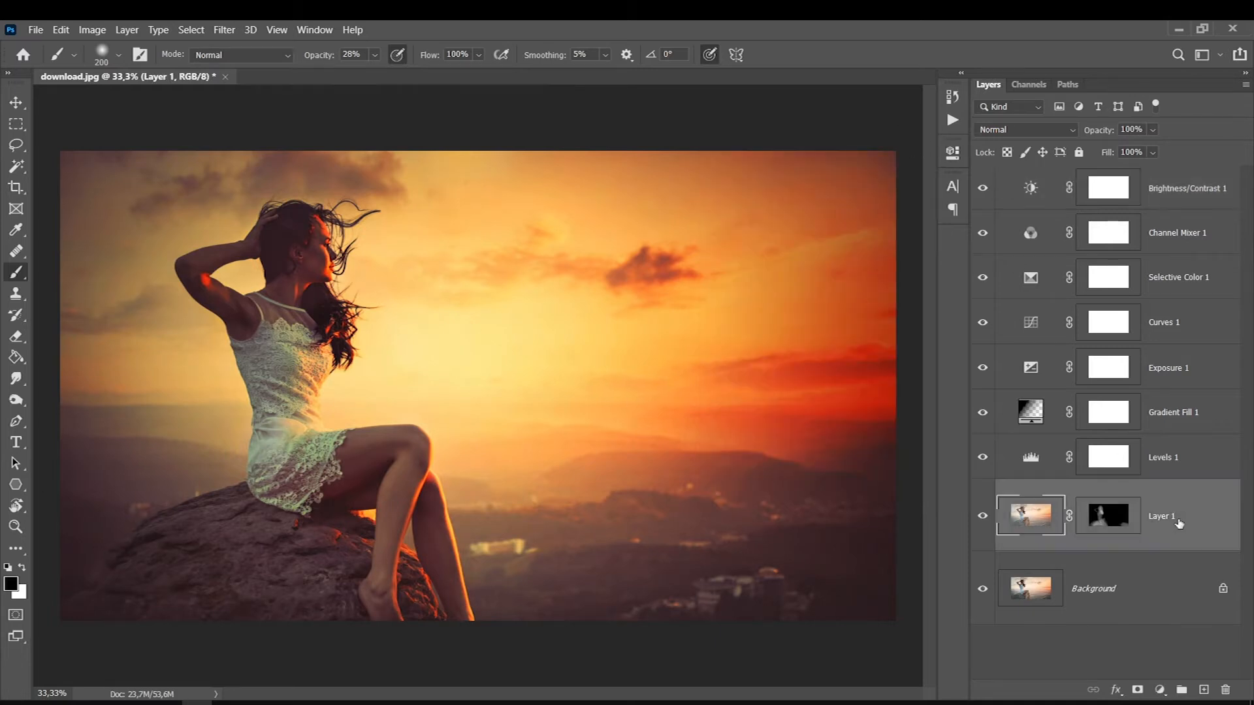
left_click_drag(1016, 507, 1033, 170)
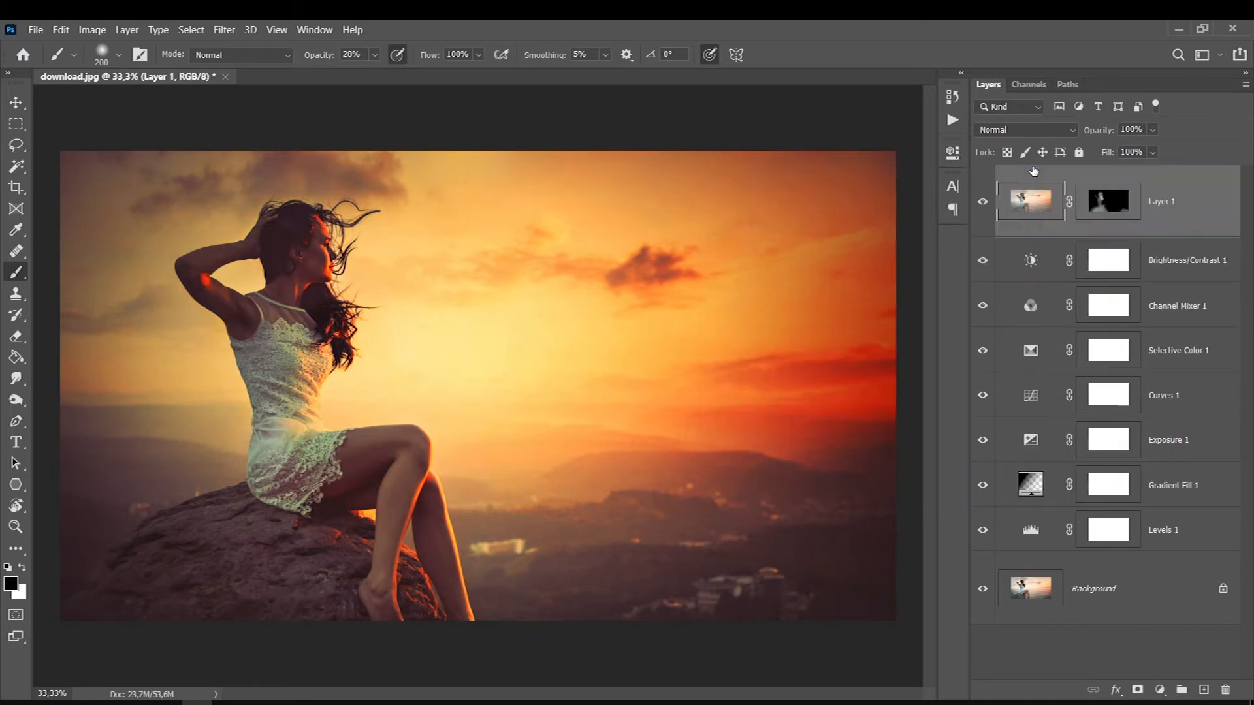
left_click_drag(1153, 129, 1133, 151)
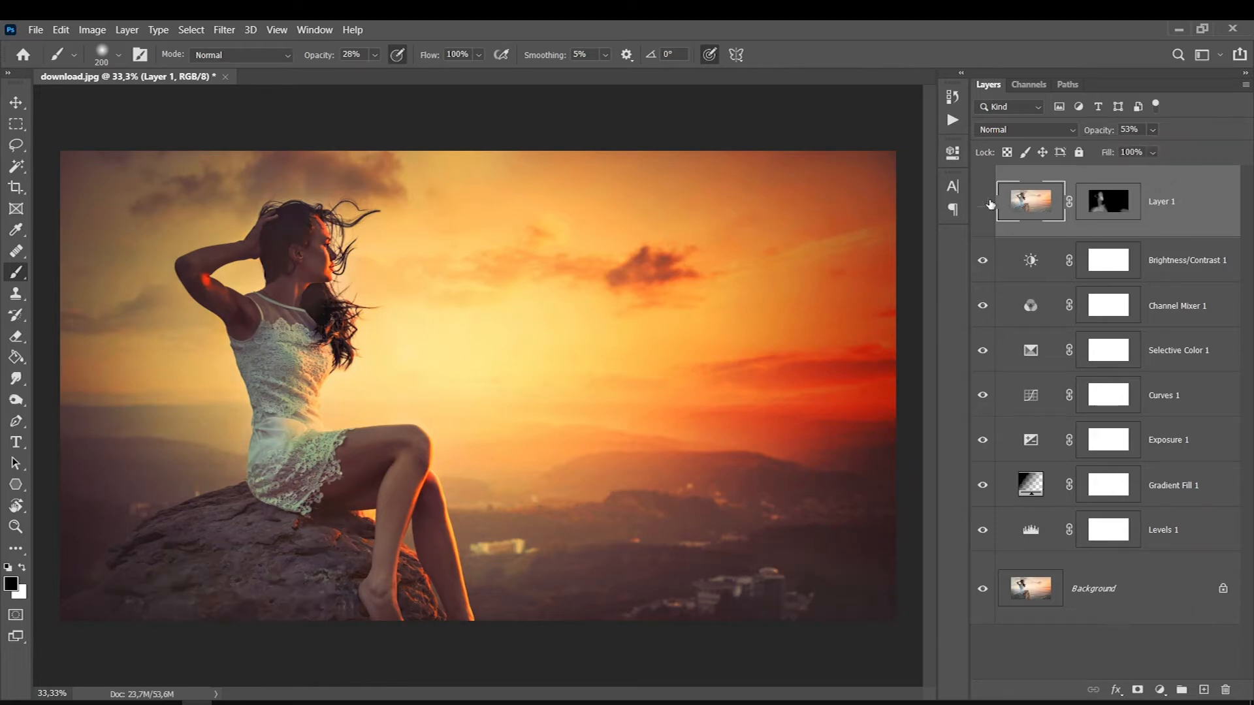
Duplicate the Background layer to the top of the stack, blended with Lighten at 21% fill
left_click(1167, 575)
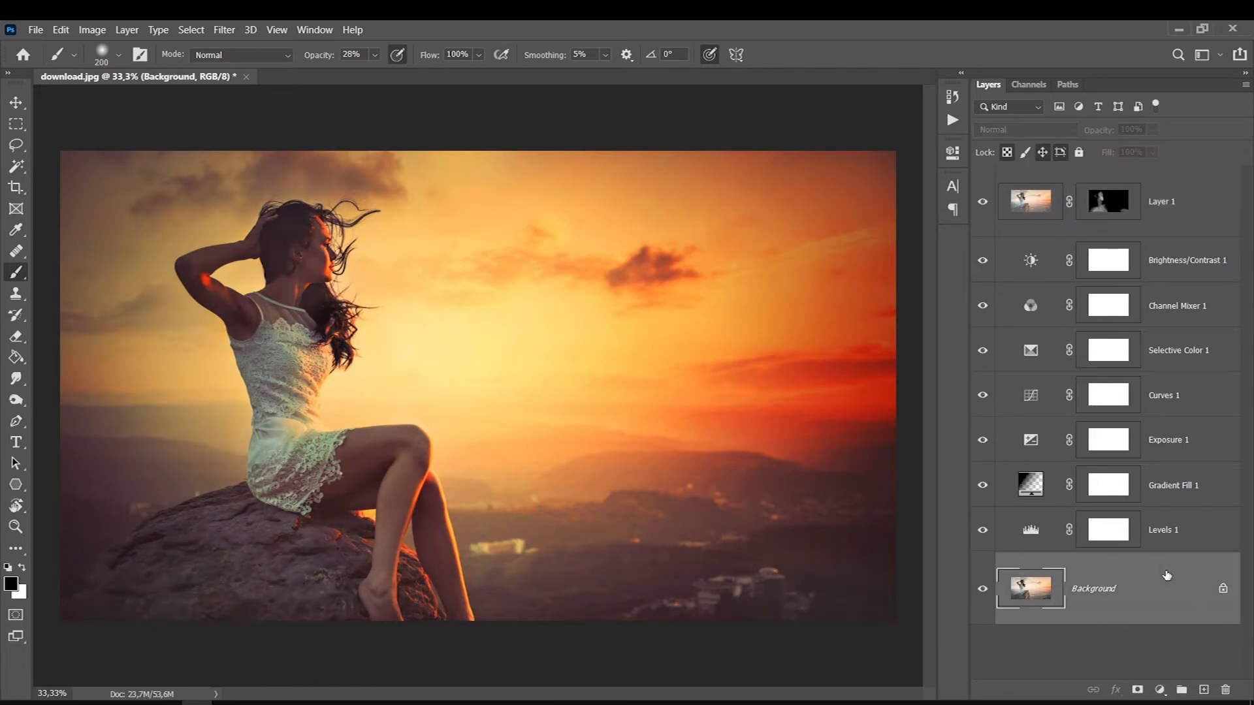
key("ctrl+j")
left_click(1025, 129)
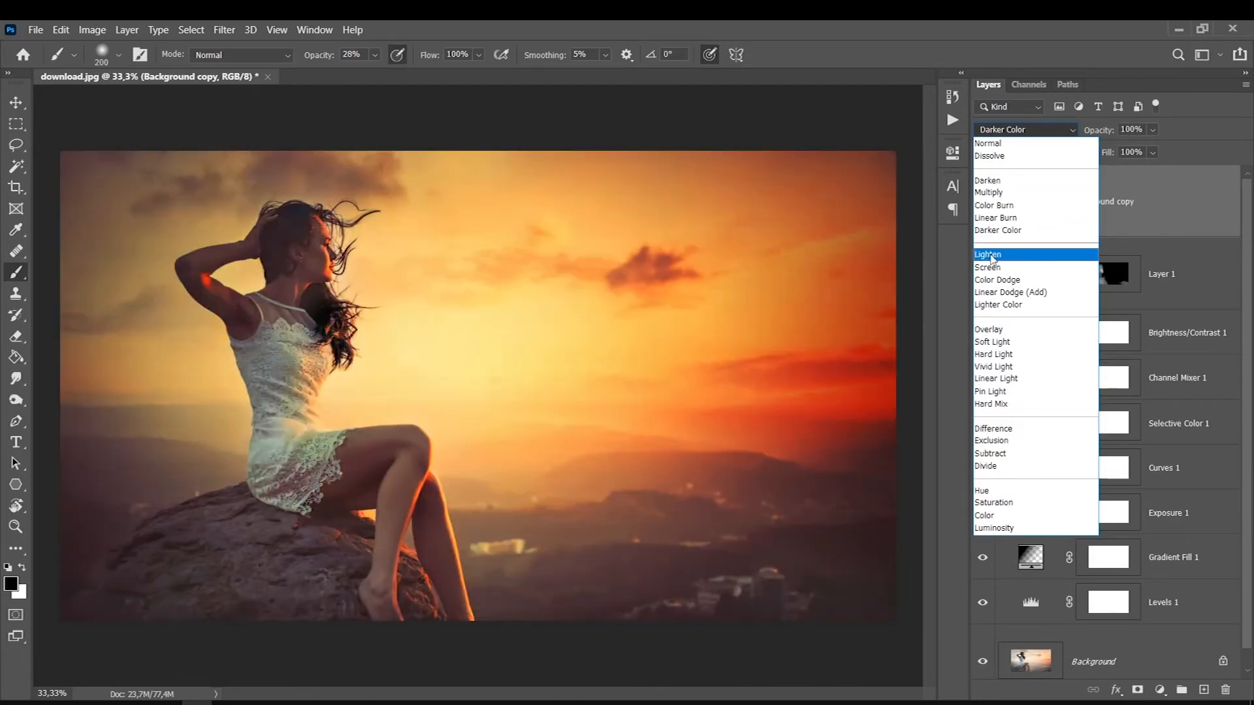
left_click(991, 255)
left_click(1153, 152)
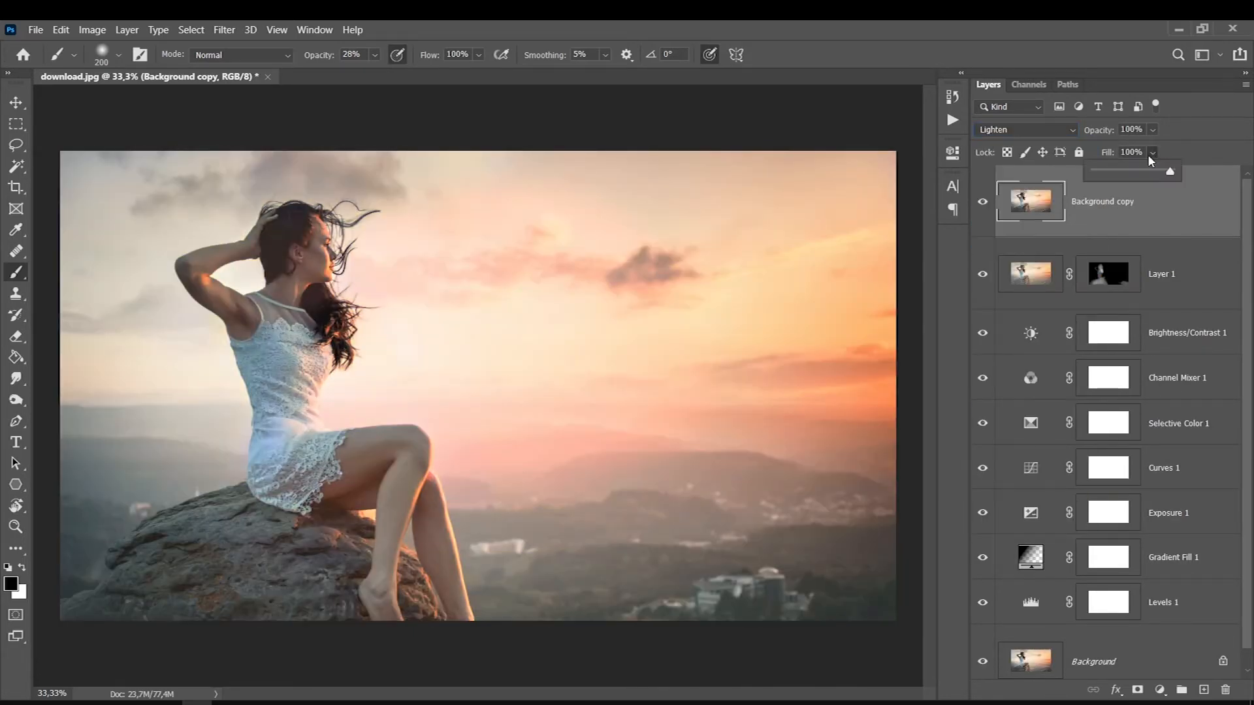
mouse_move(1150, 171)
left_mouse_down()
mouse_move(1114, 175)
mouse_move(1148, 173)
left_mouse_up()
left_click(1152, 153)
Add a layer mask to Background copy and paint black at the photo's right edge with an 1100 px brush at 28% opacity
left_click(1135, 688)
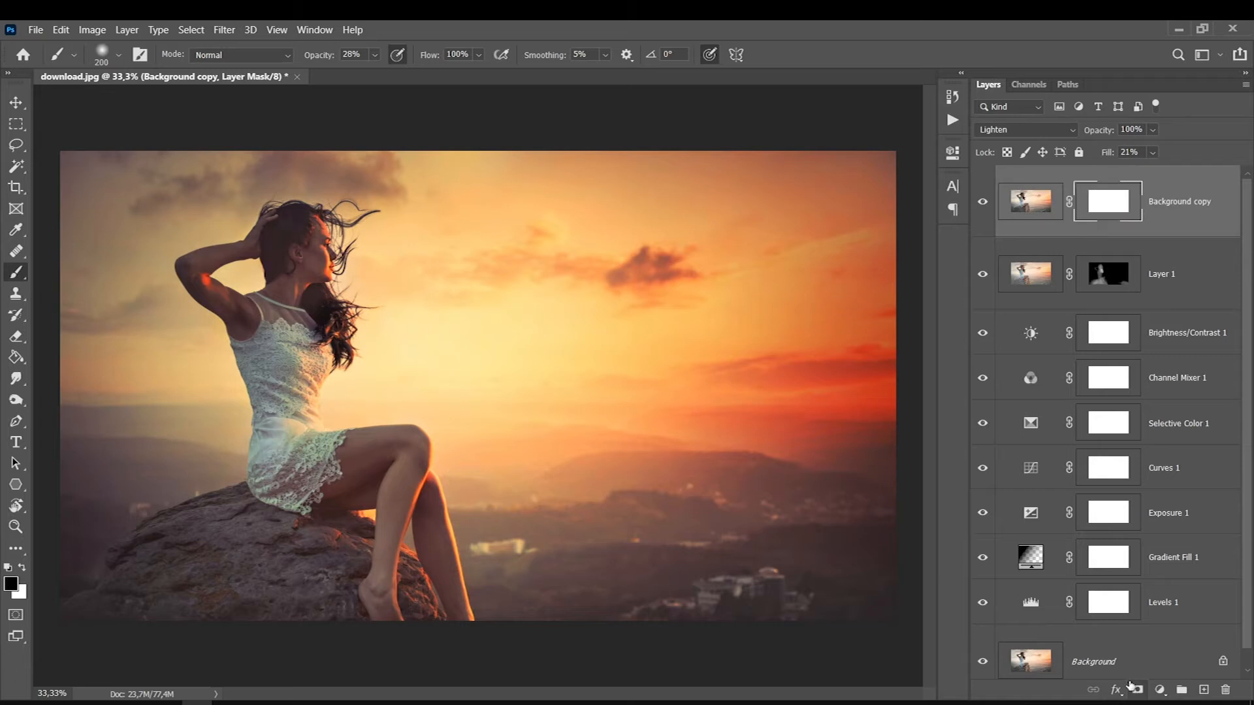
key("bracketright")
key("bracketright")
key("bracketright")
key("bracketright")
key("bracketright")
key("bracketright")
key("bracketright")
key("bracketright")
key("bracketright")
key("bracketright")
mouse_move(895, 275)
left_mouse_down()
mouse_move(777, 112)
mouse_move(911, 276)
left_mouse_up()
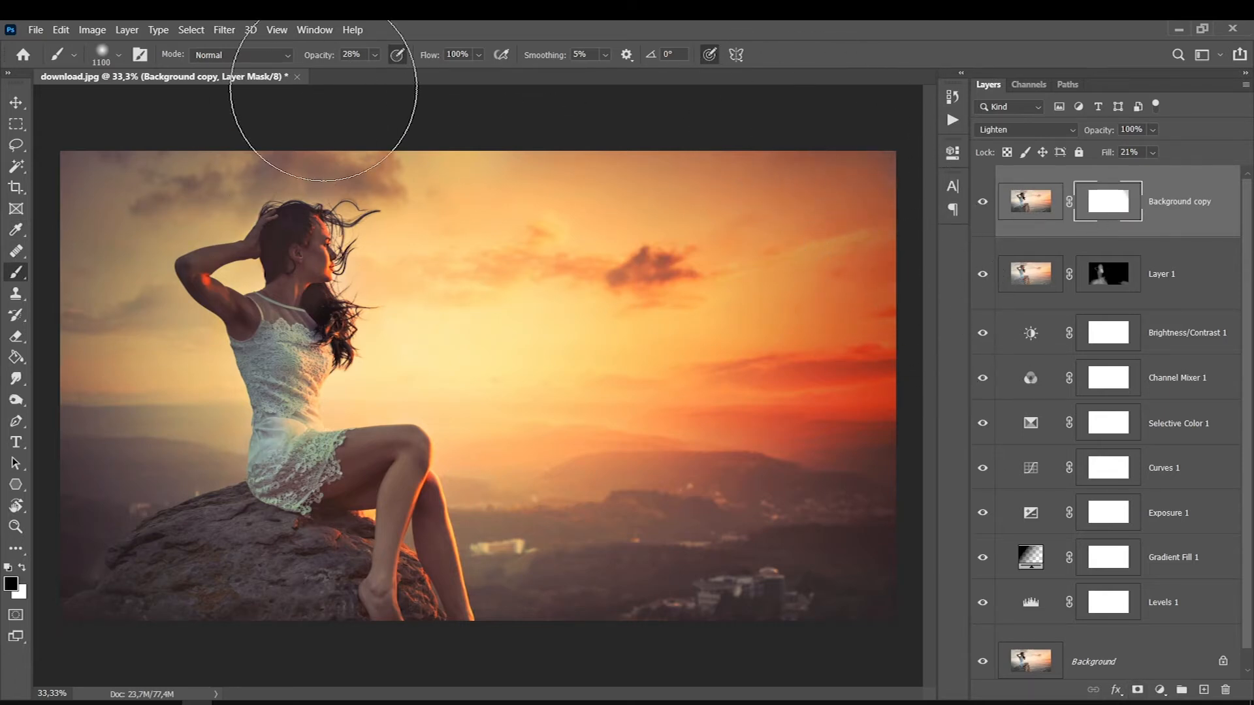
Raise the brush opacity to 66% and paint black around the photo's outer edges on Background copy's mask, using a brush of about 1000 px
left_click(374, 54)
left_click_drag(380, 73, 410, 73)
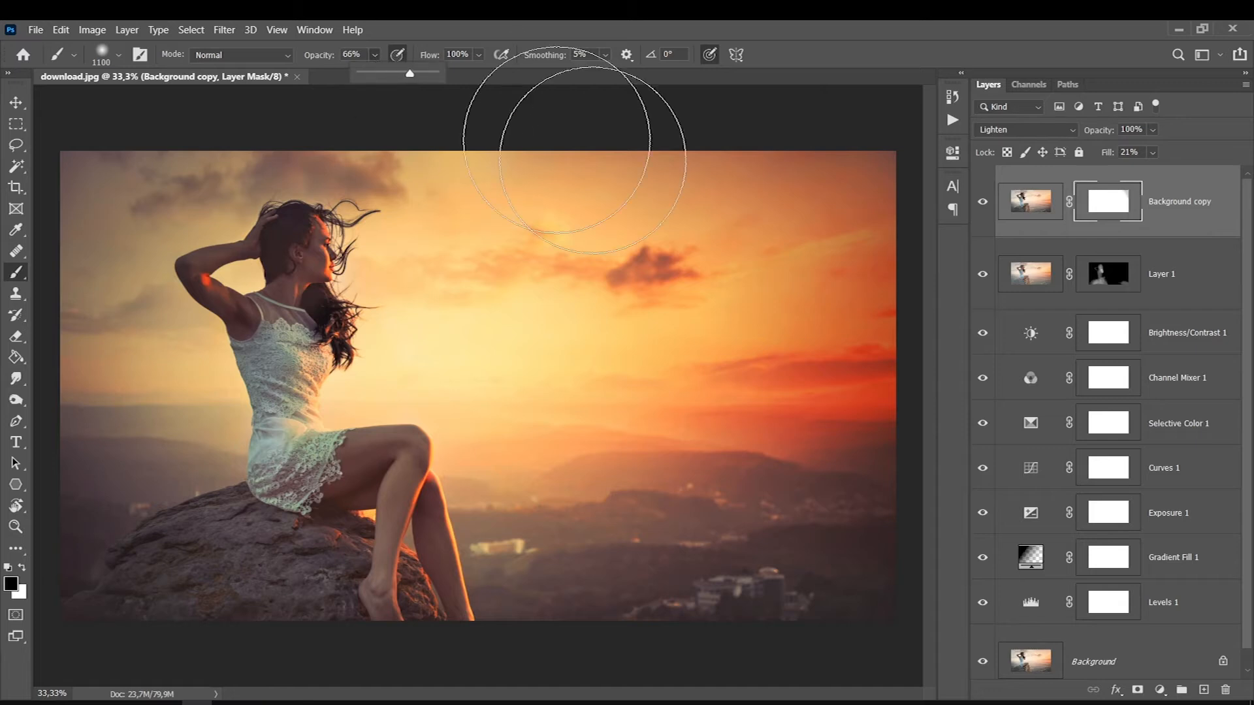
key("bracketright")
mouse_move(806, 134)
left_mouse_down()
mouse_move(882, 526)
mouse_move(828, 621)
left_mouse_up()
key("bracketleft")
left_click_drag(164, 672, 49, 545)
key("bracketleft")
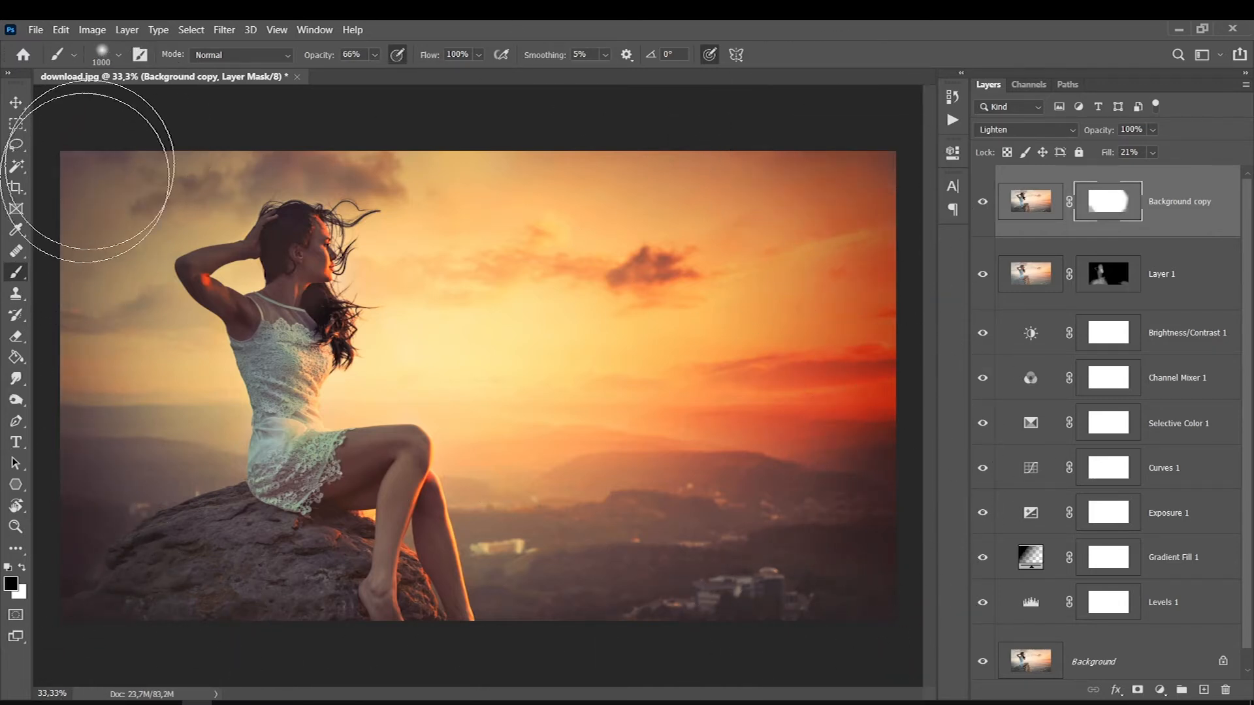
mouse_move(318, 133)
left_mouse_down()
mouse_move(677, 684)
mouse_move(907, 554)
mouse_move(427, 674)
left_mouse_up()
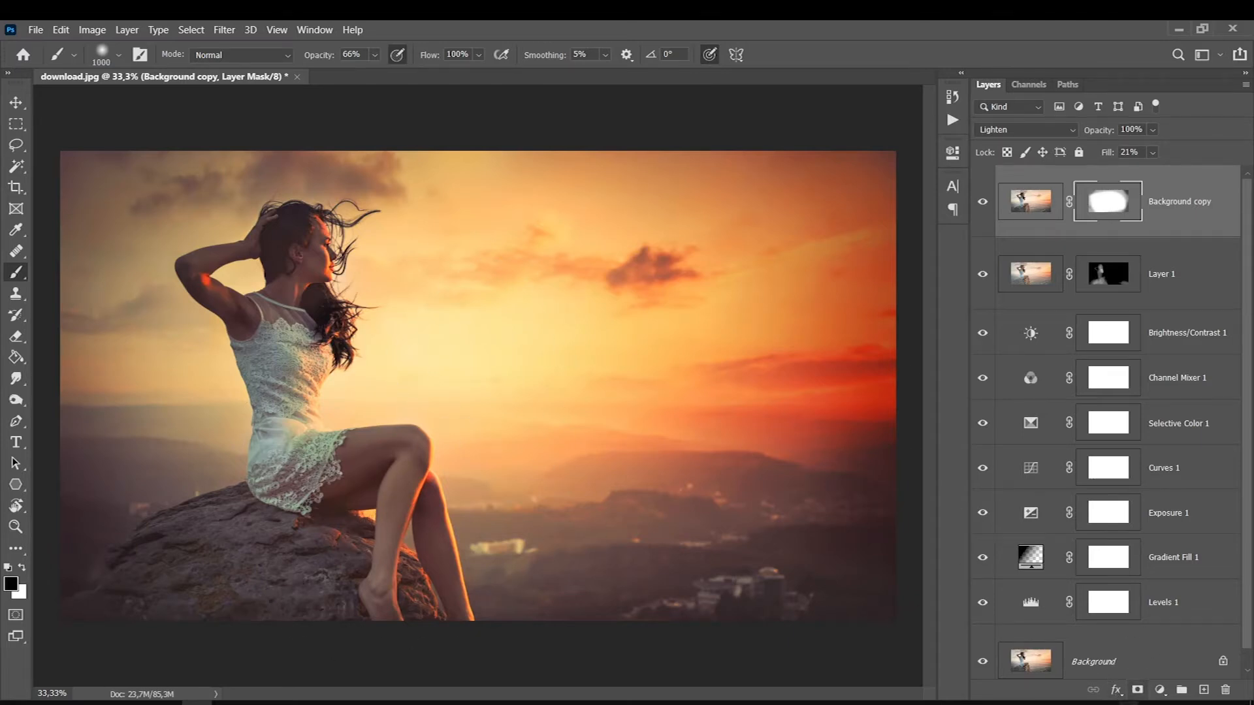
Add a second Curves layer on top and, in its Blue channel, lift the black point and lower the white point
left_click(1159, 689)
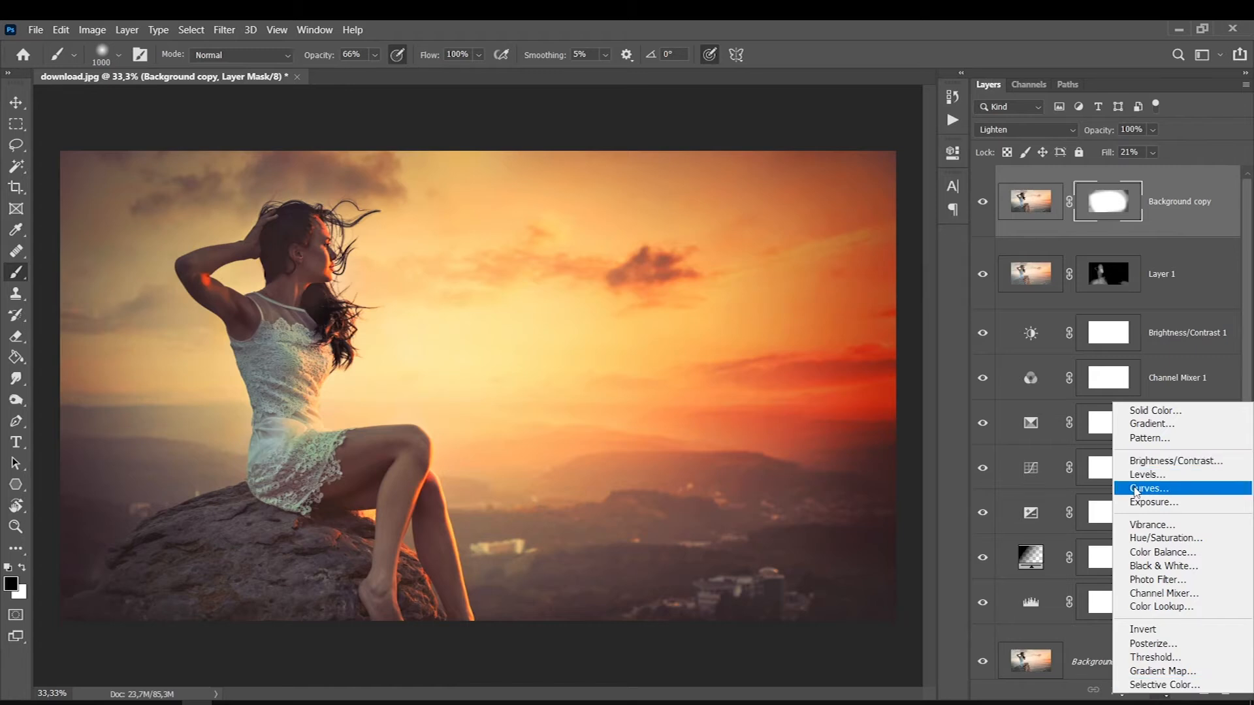
left_click(1135, 487)
left_click(806, 212)
left_click(768, 264)
left_click_drag(749, 390, 745, 375)
left_click_drag(908, 232, 908, 271)
left_click(912, 144)
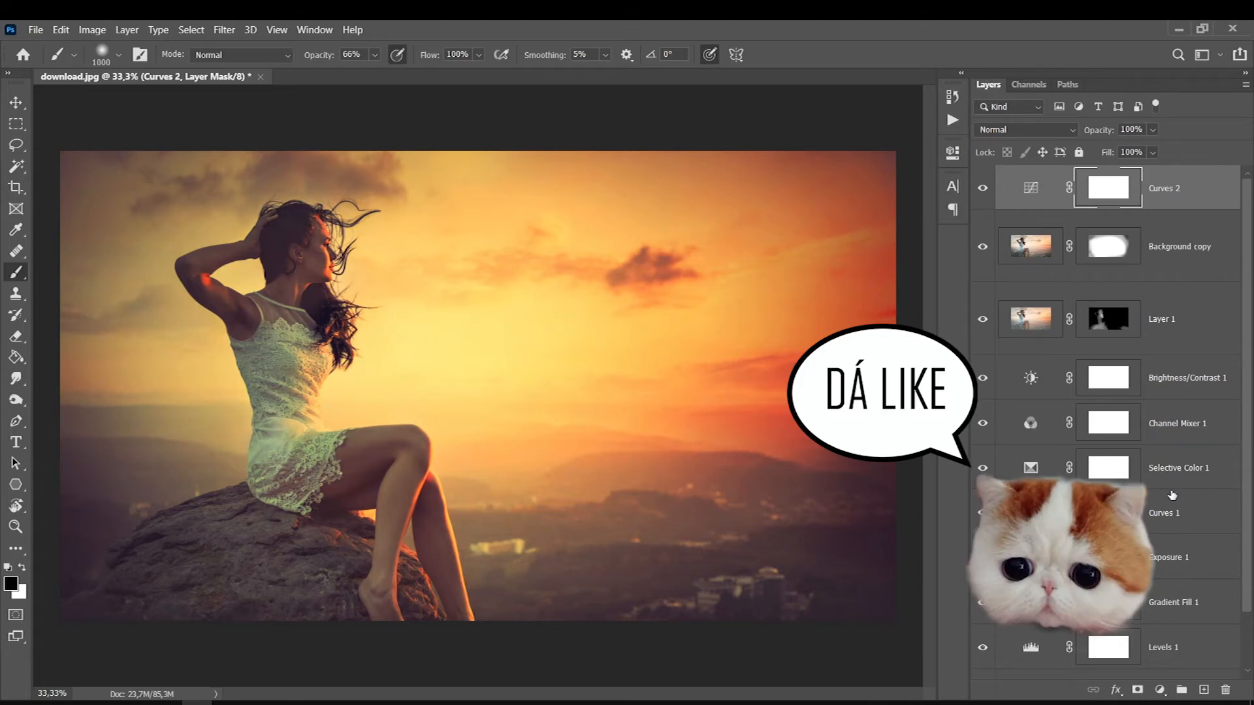
Group all layers from Curves 2 down to Levels 1, leaving only the Background outside the group
scroll(1172, 491, "down", 2)
scroll(1099, 298, "up", 2)
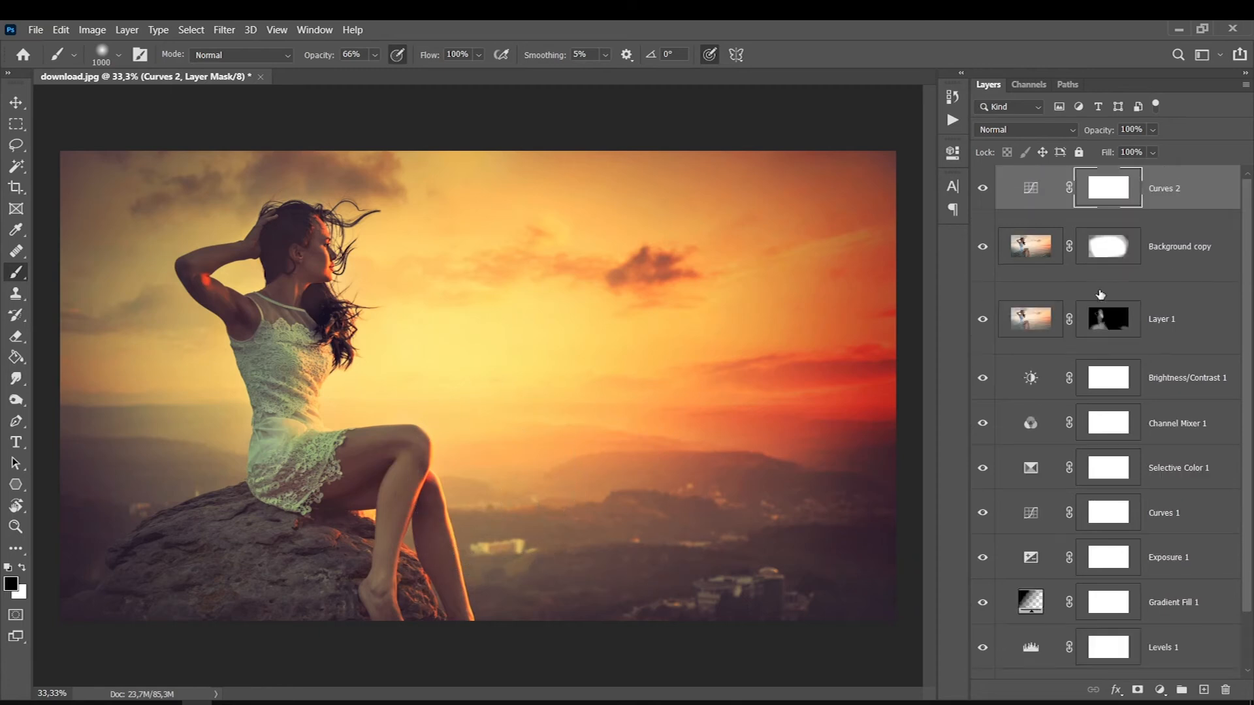
scroll(1147, 498, "down", 2)
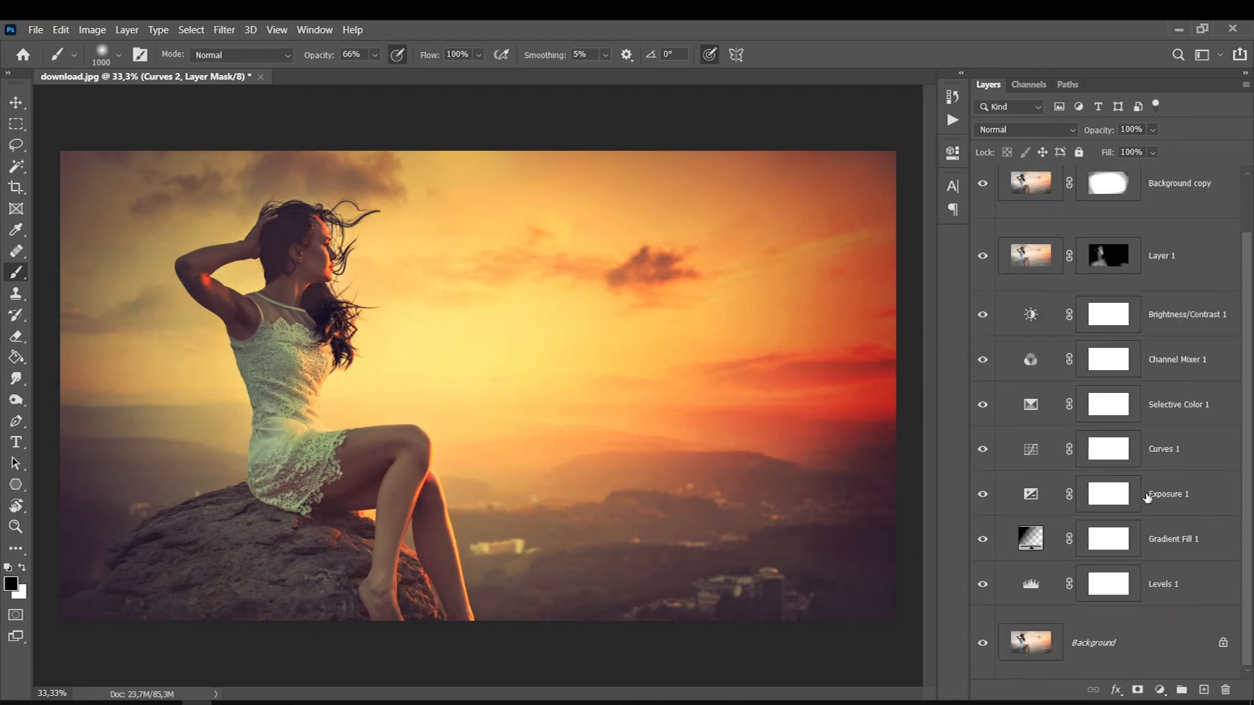
left_click(1169, 580, "shift")
scroll(1150, 441, "up", 1)
left_click(1156, 196)
scroll(1164, 551, "down", 2)
left_click(1165, 589, "shift")
key("ctrl+g")
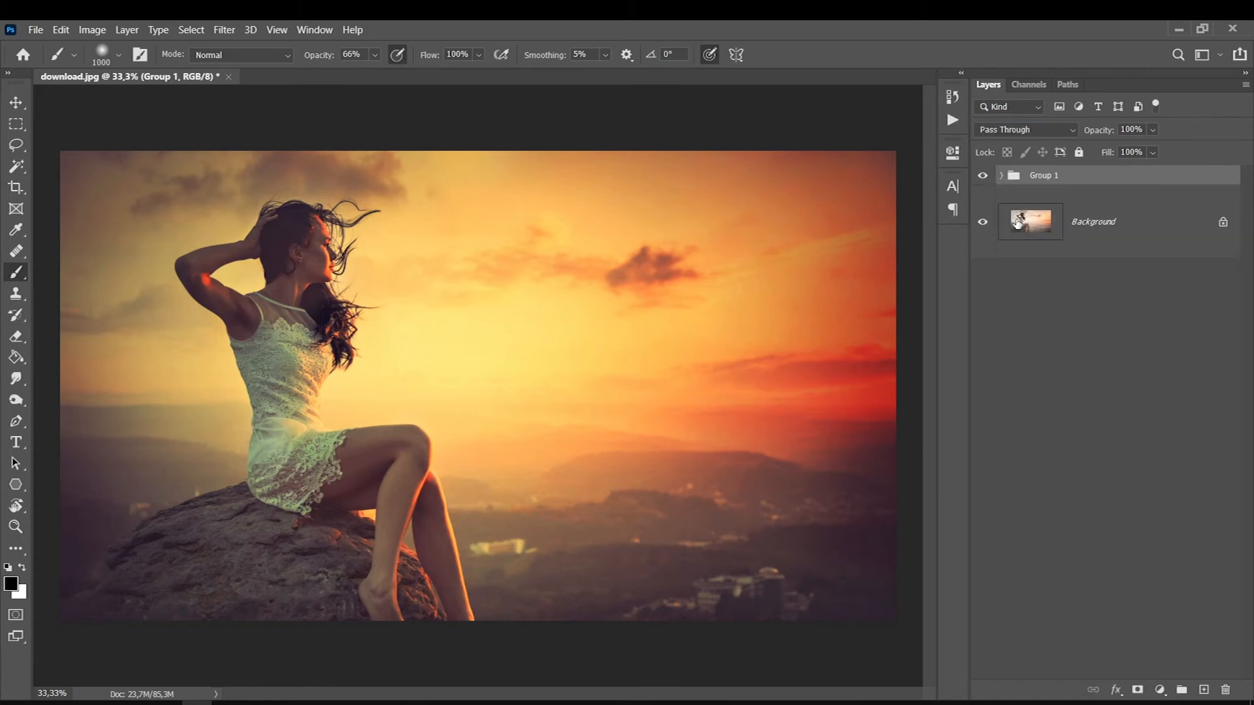
Toggle Group 1's visibility to compare the grade with the original photo, and examine the layers inside the group
left_click(980, 177)
left_click(981, 177)
left_click(981, 177)
left_click(981, 178)
left_click(981, 178)
left_click(980, 178)
left_click(1001, 175)
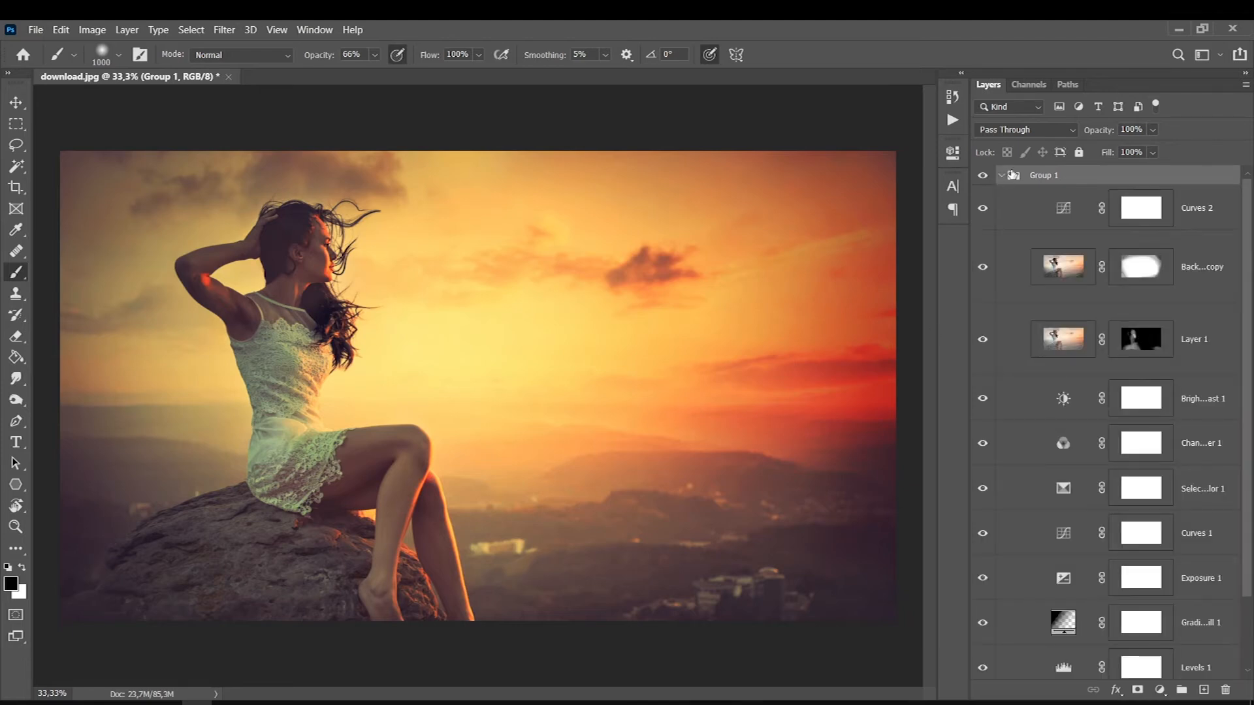
left_click(1002, 176)
Try duplicating the Background layer and merging the copy with Group 1
left_click(1103, 220)
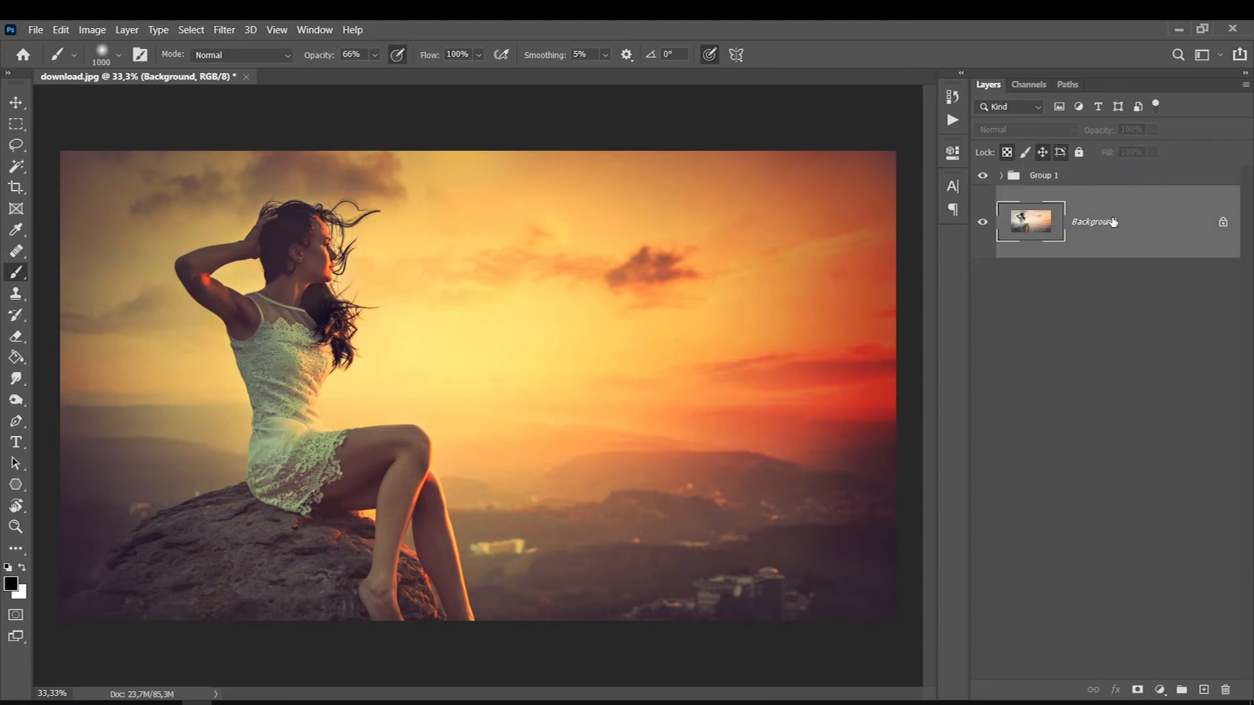
key("ctrl+j")
left_click(1105, 182, "shift")
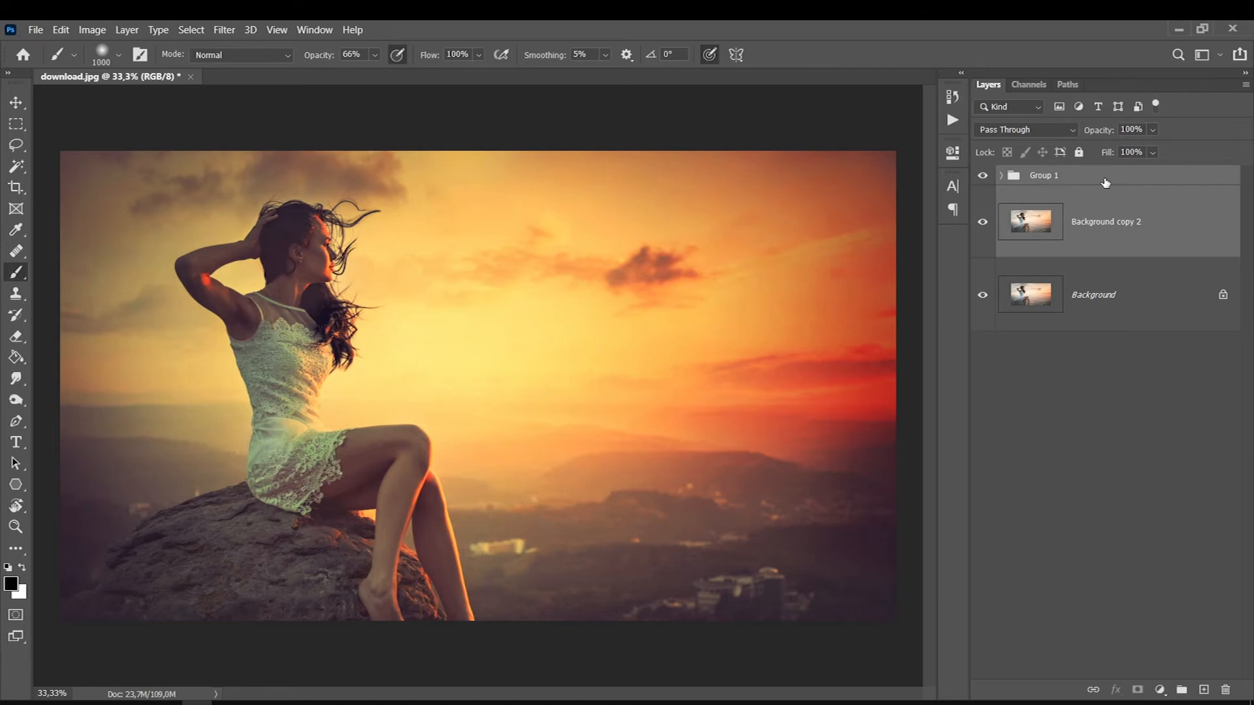
right_click(1106, 183)
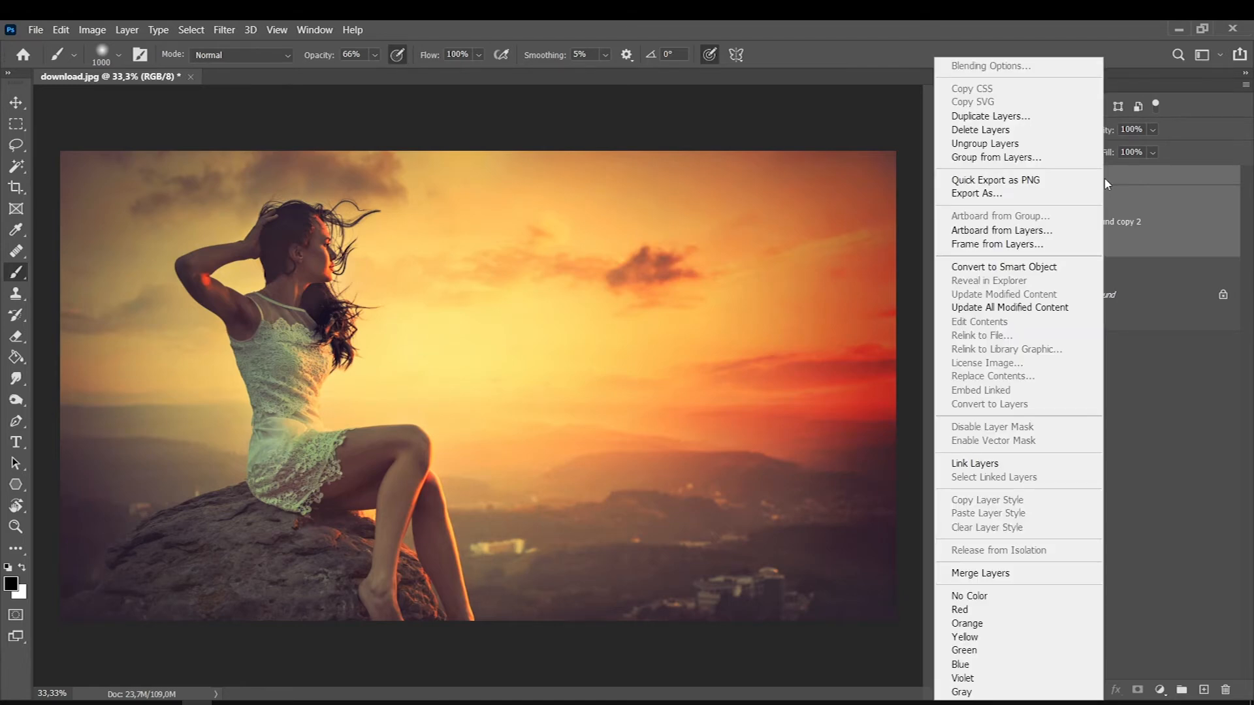
left_click(1035, 573)
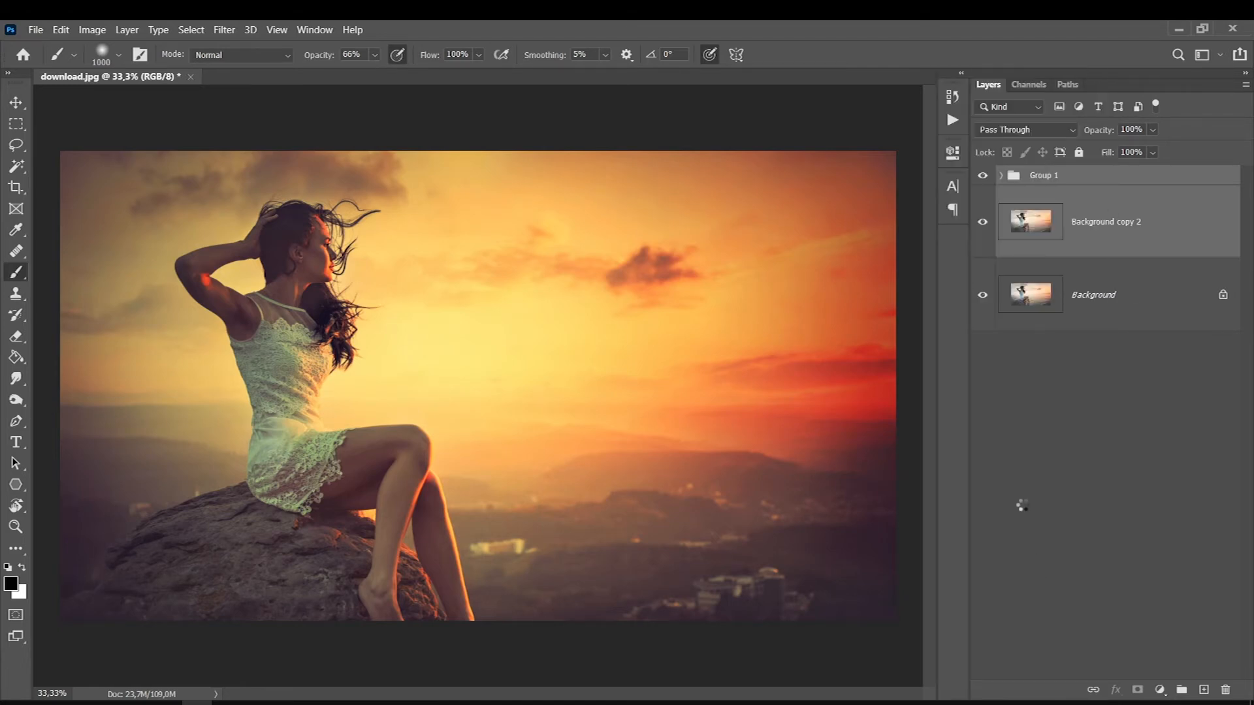
Compare the merged layer with the original photo by toggling its visibility, and undo the merge
left_click(980, 197)
left_click(979, 197)
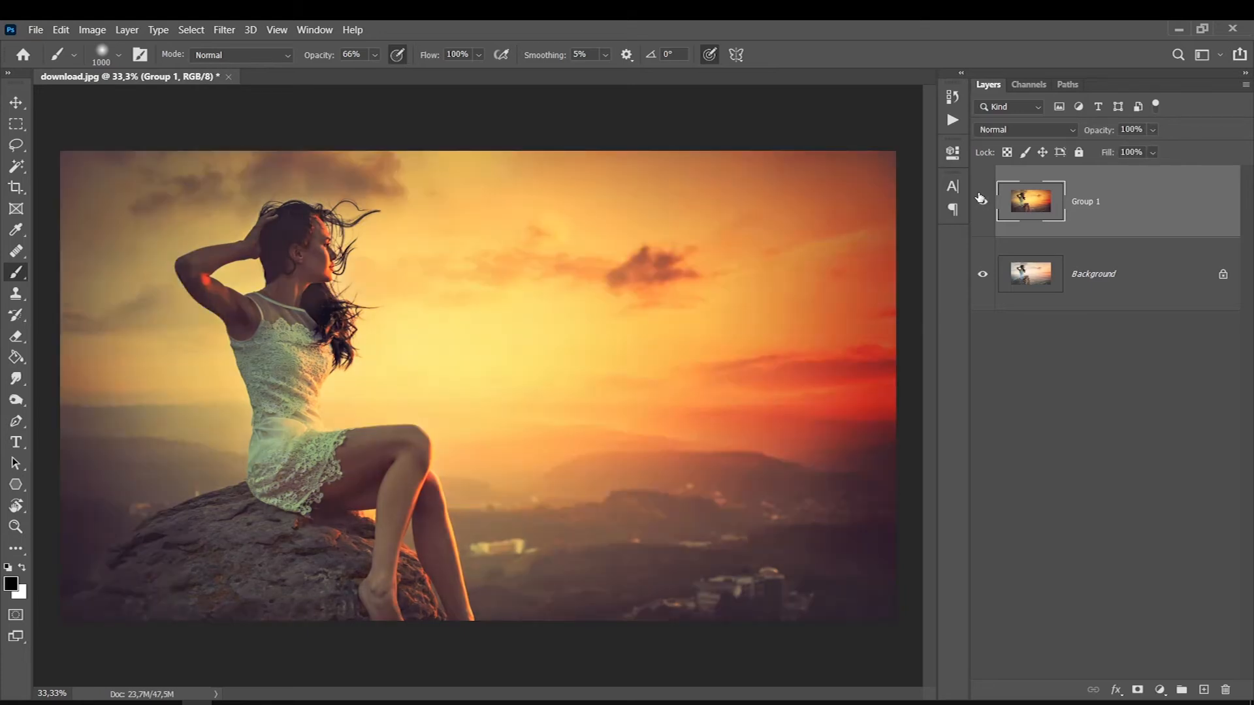
left_click(979, 198)
left_click(980, 197)
key("ctrl+z")
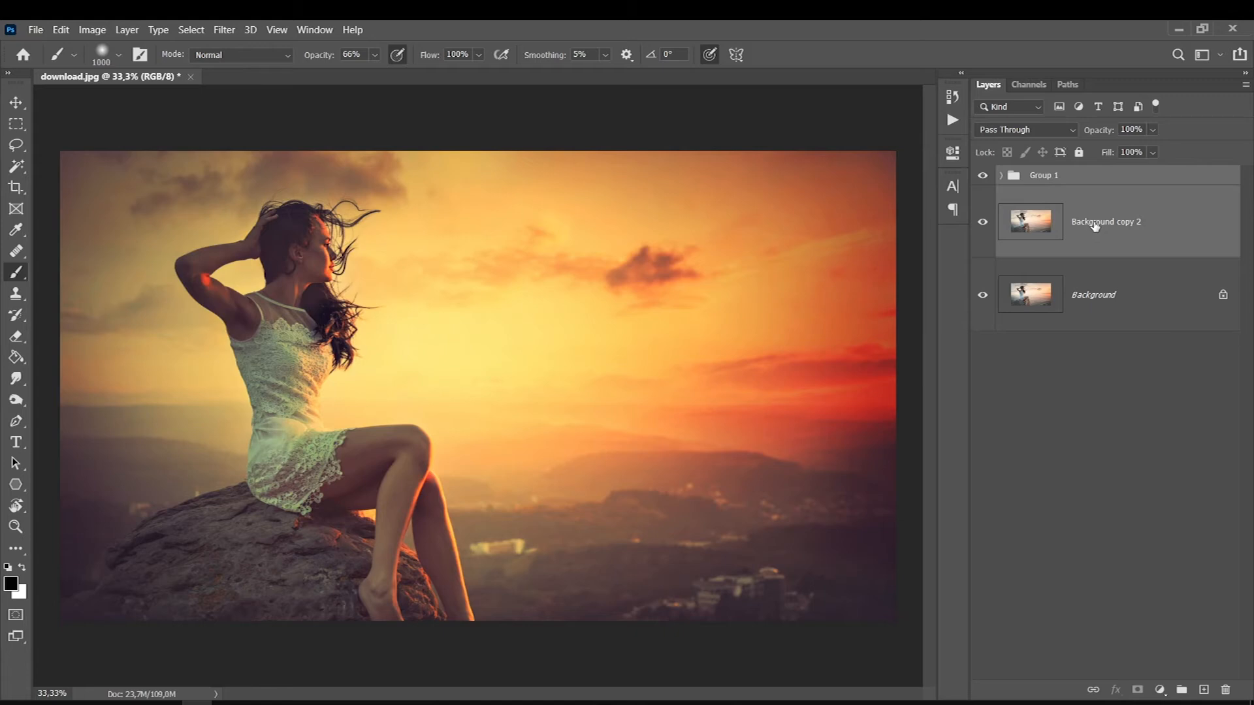
Stamp all visible layers into a new layer above Group 1, and hide Group 1
left_click(1089, 201)
left_click(1086, 180)
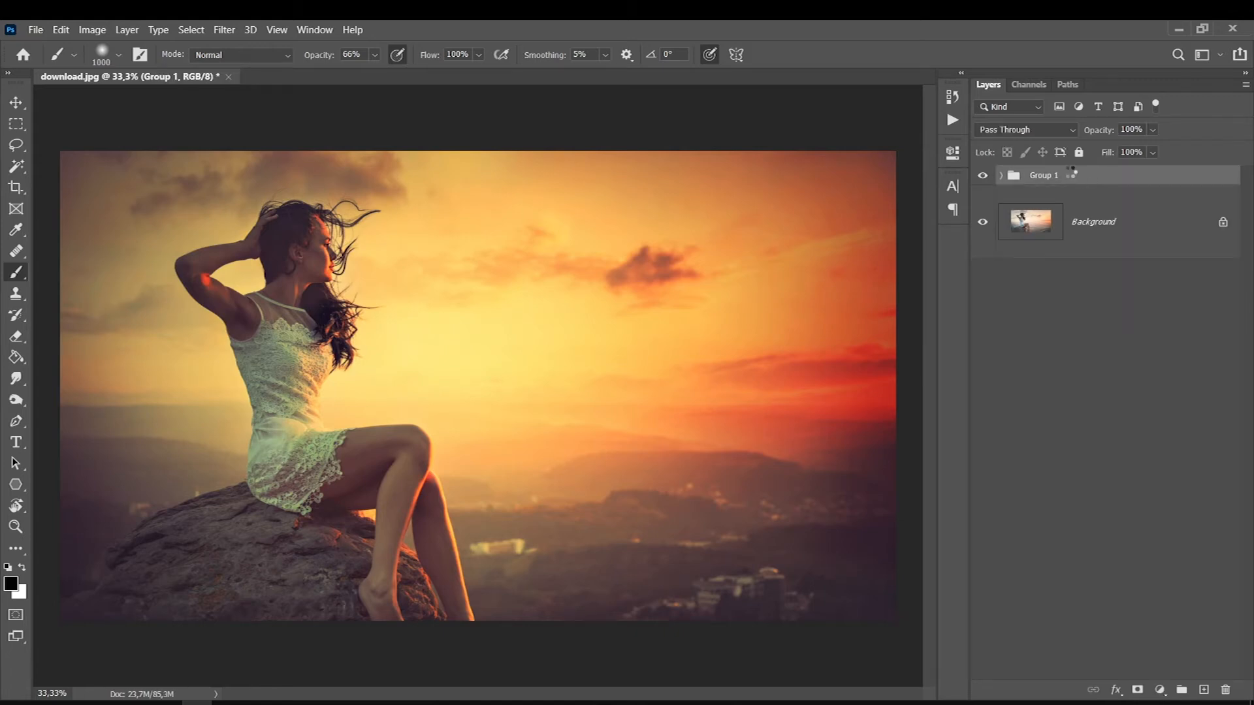
key("ctrl+shift+alt+e")
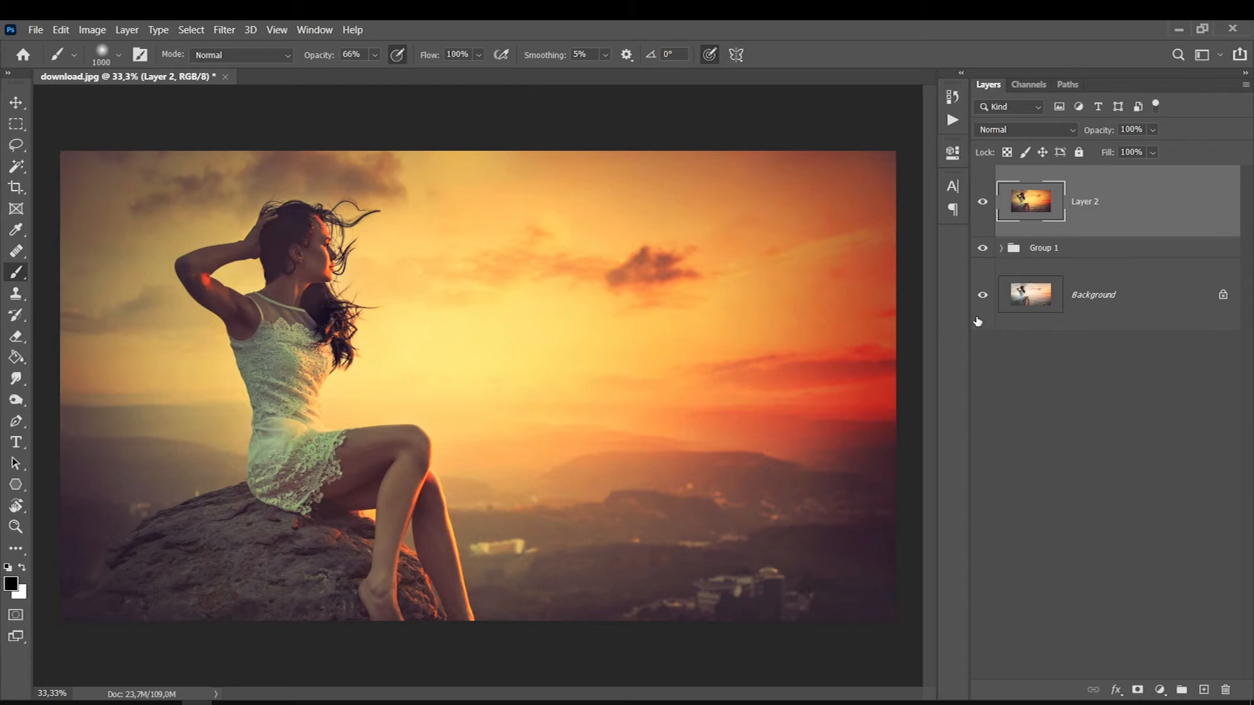
left_click(1095, 293)
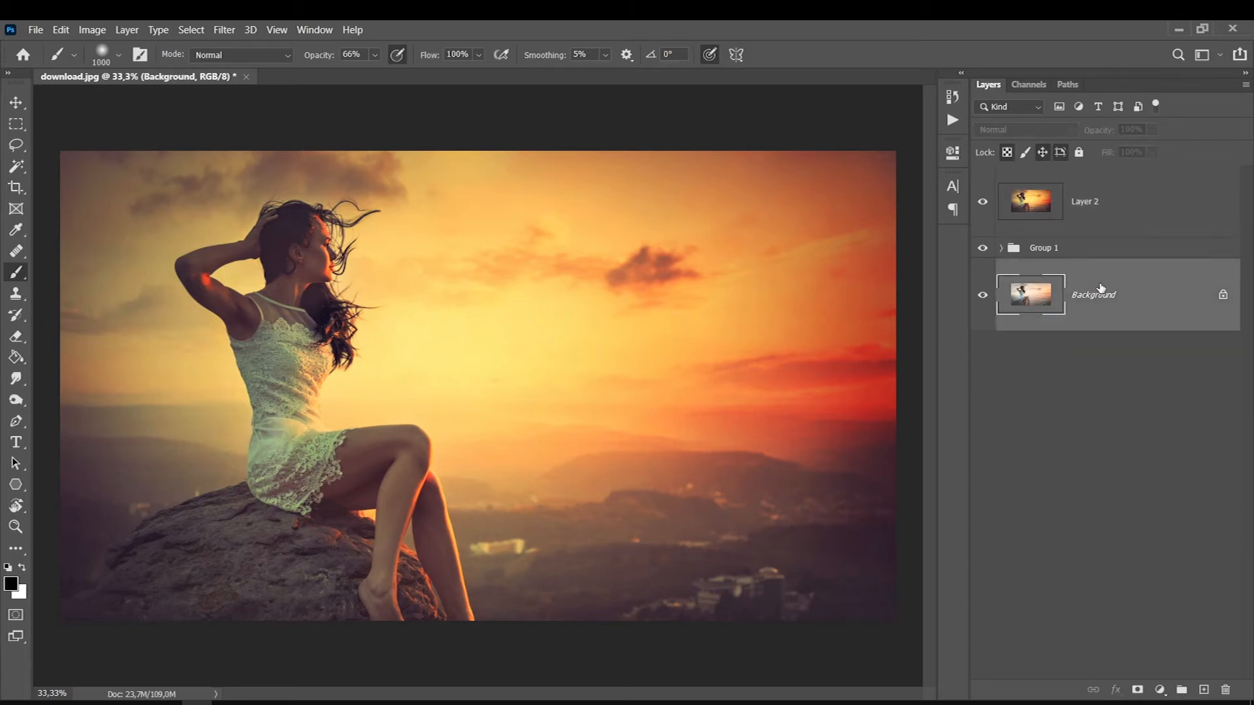
left_click(1084, 251)
left_click(1076, 204)
left_click(982, 248)
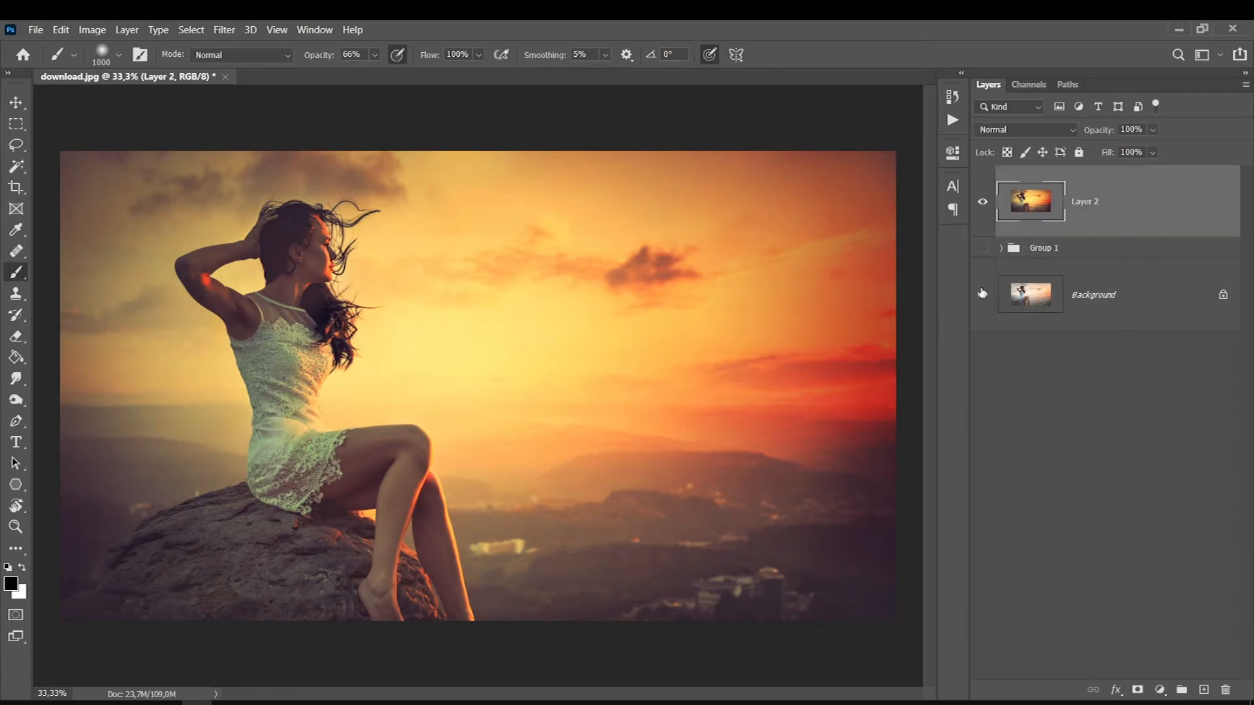
Open the Camera Raw Filter on Layer 2 and set Highlights to -36, Shadows to +29 and Blacks to -30
left_click(224, 29)
left_click(261, 119)
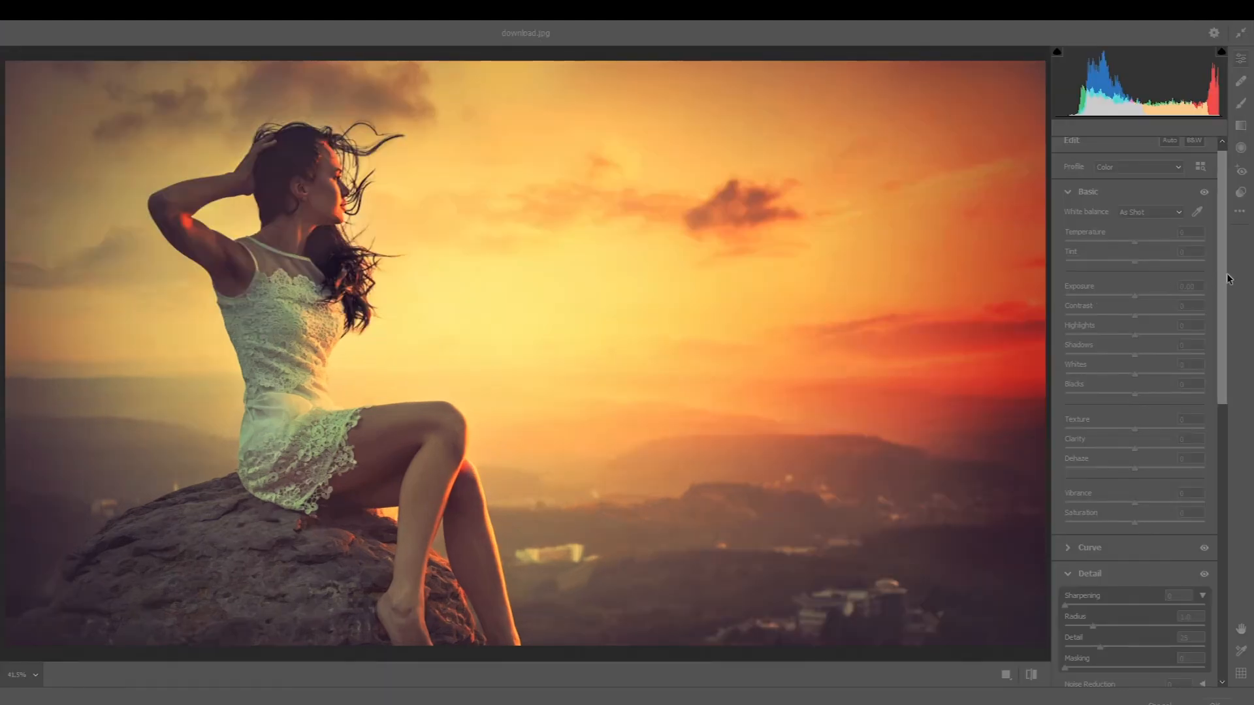
left_click_drag(1125, 336, 1155, 353)
left_click_drag(1126, 392, 1113, 395)
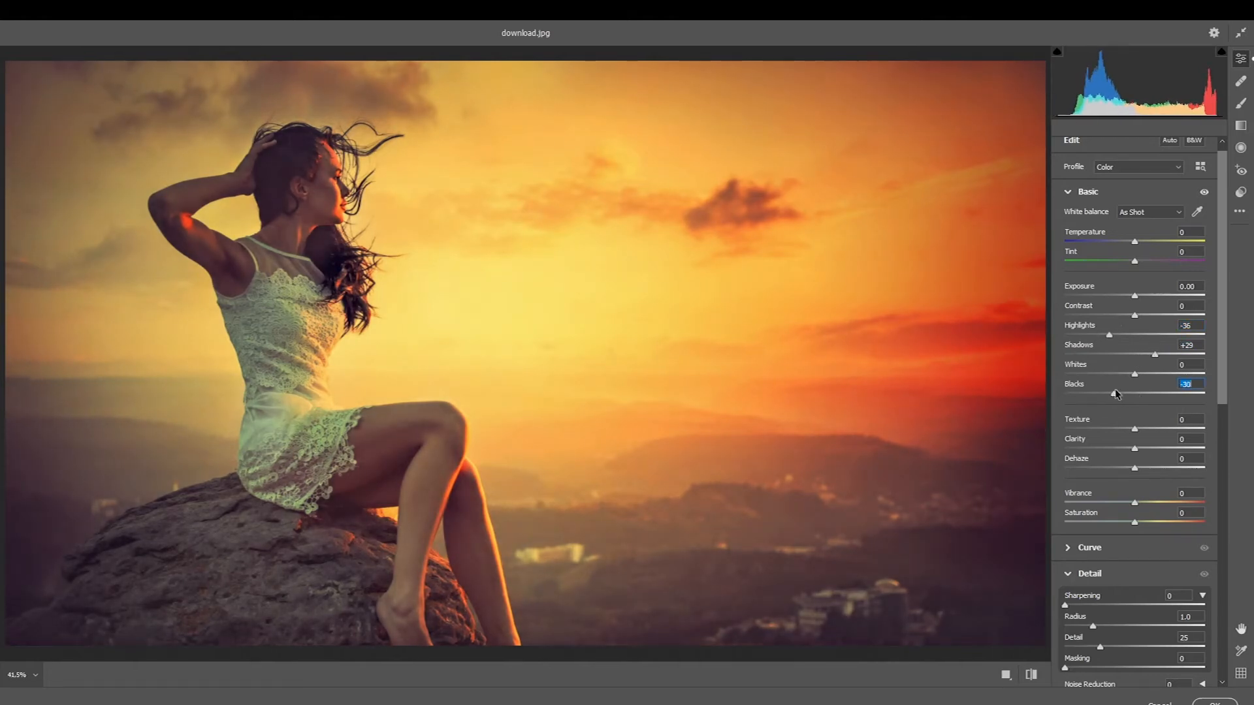
Set Temperature to +7, Contrast to +15, Highlights to -43, Whites to -34, Vibrance to -6 and Saturation to -7 in the Basic adjustments
left_click_drag(1134, 242, 1140, 243)
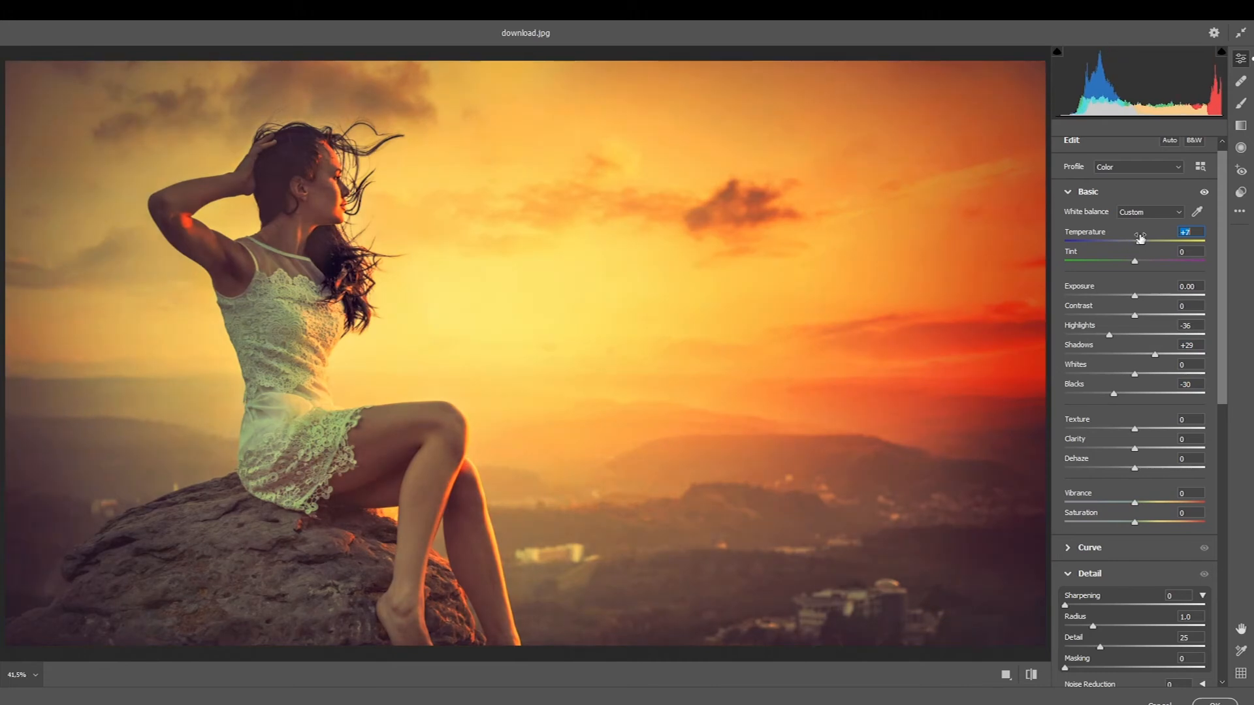
left_click_drag(1135, 316, 1105, 335)
mouse_move(1135, 374)
left_mouse_down()
mouse_move(1155, 368)
mouse_move(1111, 374)
left_mouse_up()
scroll(1214, 340, "down", 3)
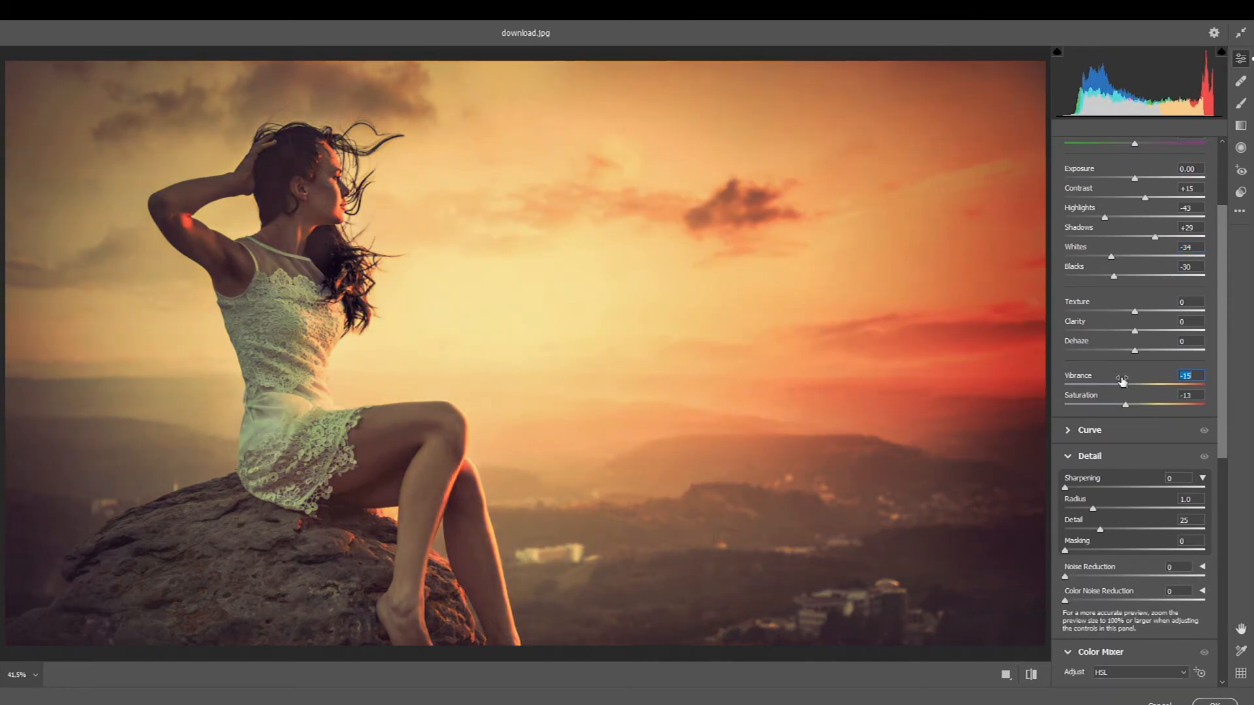
left_click_drag(1120, 384, 1130, 384)
Shift the Blues hue slightly toward aqua in the Color Mixer's HSL adjustments
scroll(1216, 541, "down", 9)
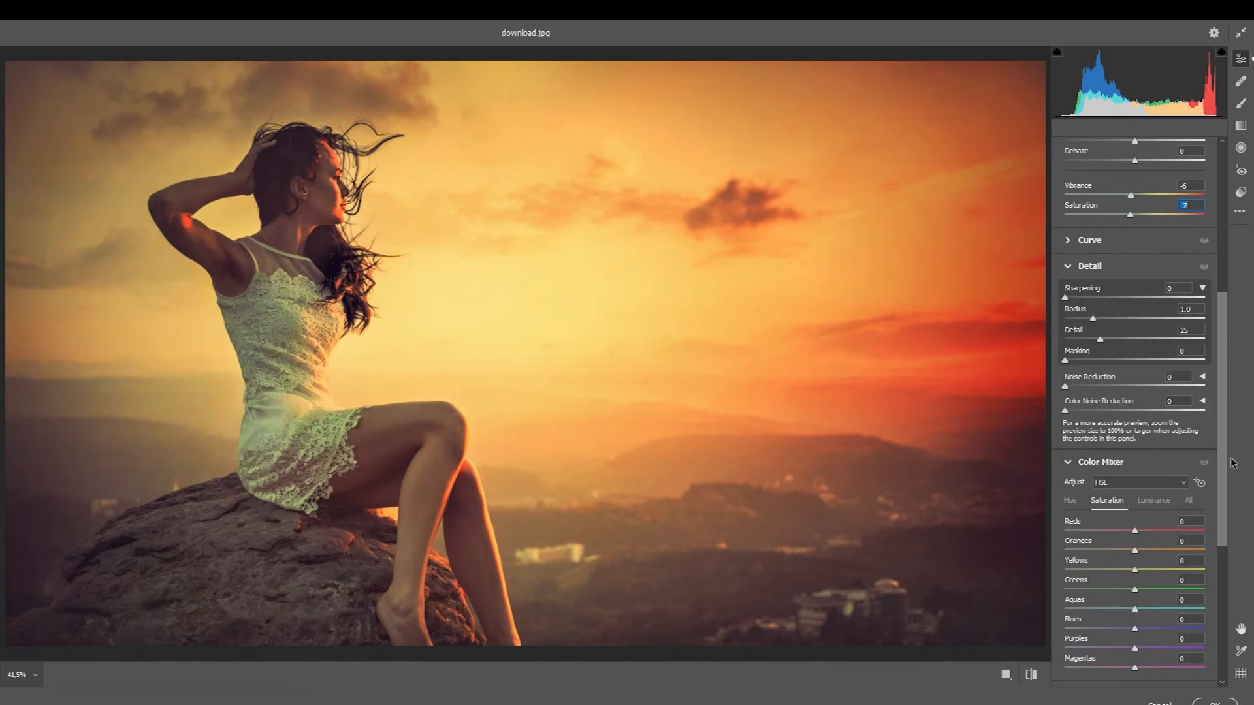
scroll(1216, 541, "down", 1)
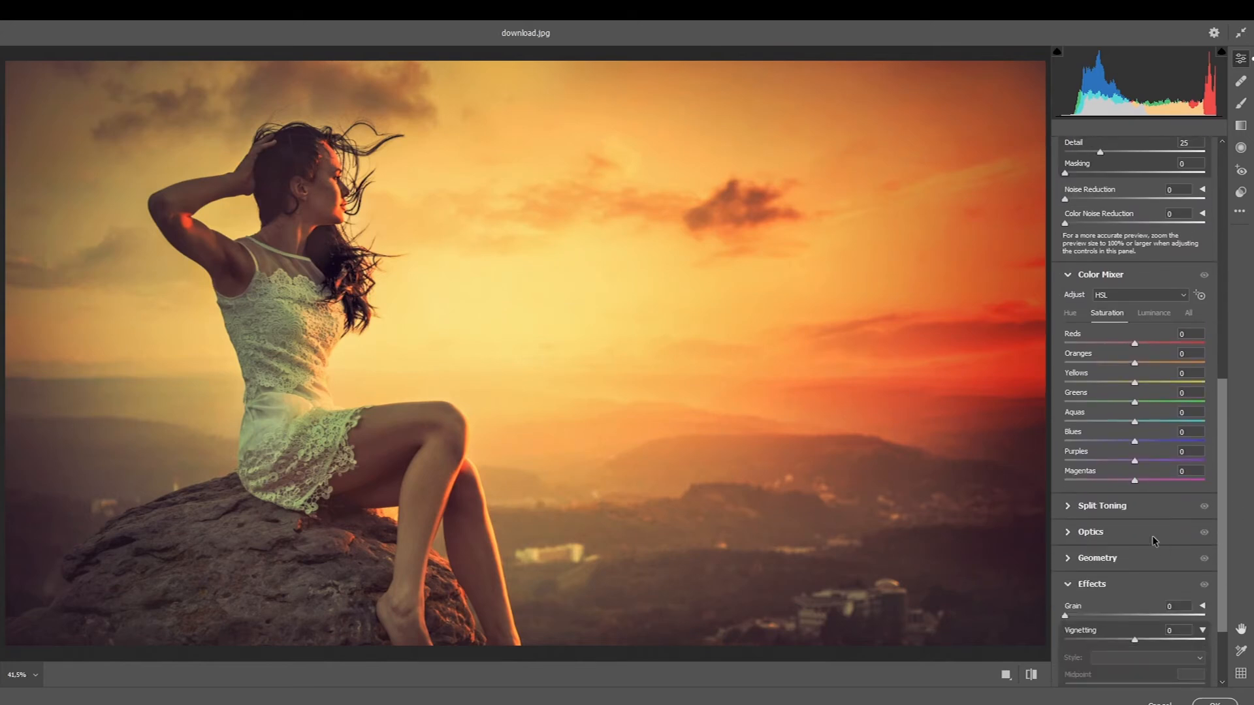
left_click(1070, 314)
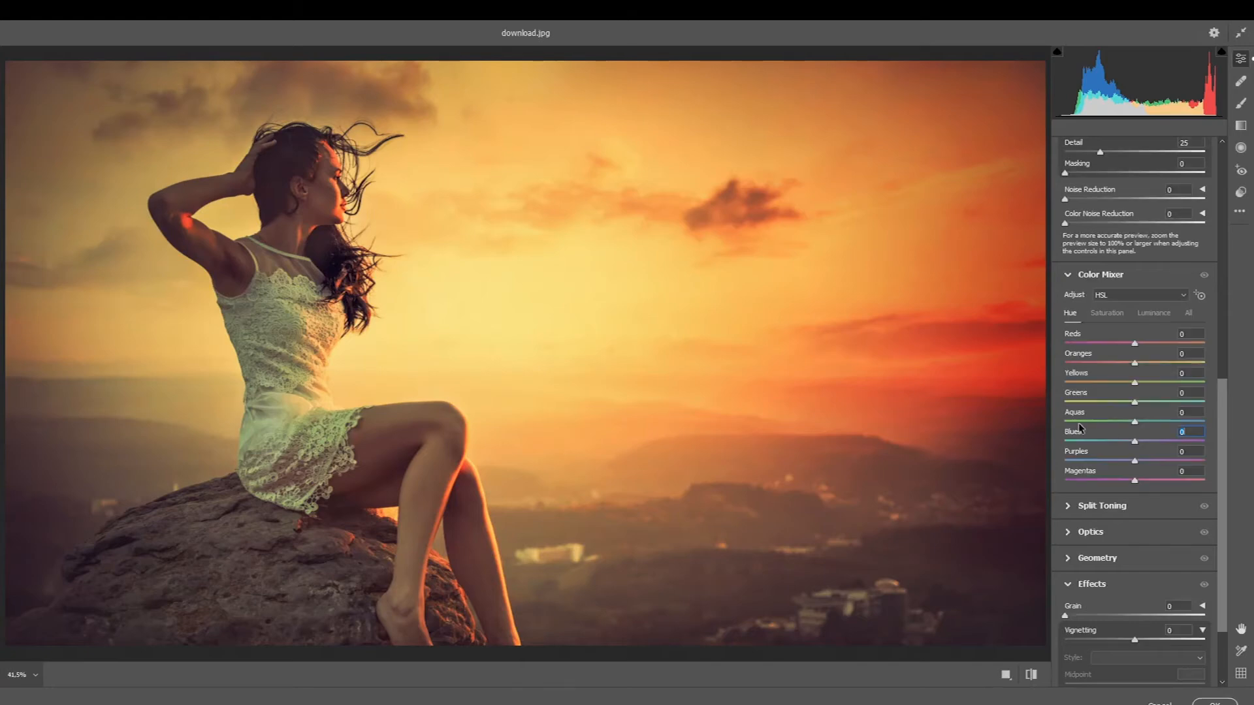
left_click_drag(1134, 442, 1120, 441)
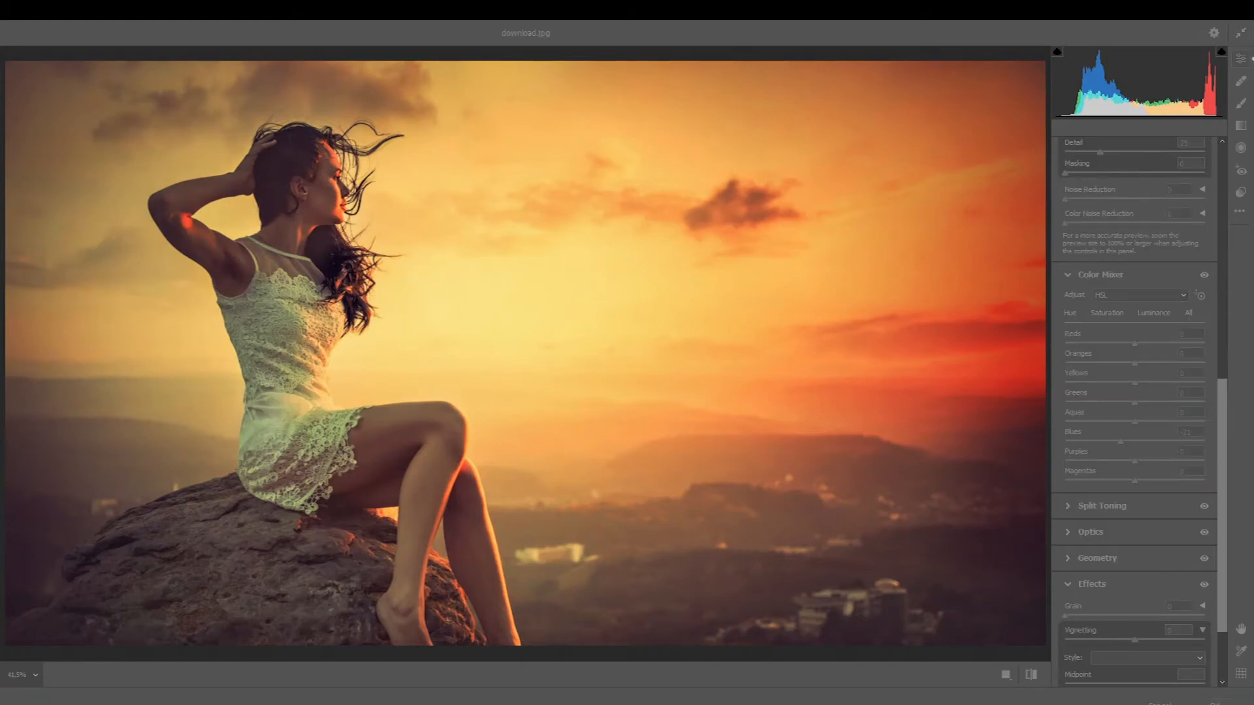
In the Color Mixer's saturation adjustments, set Oranges to +19, Yellows to -32 and Blues to -29
left_click(1109, 314)
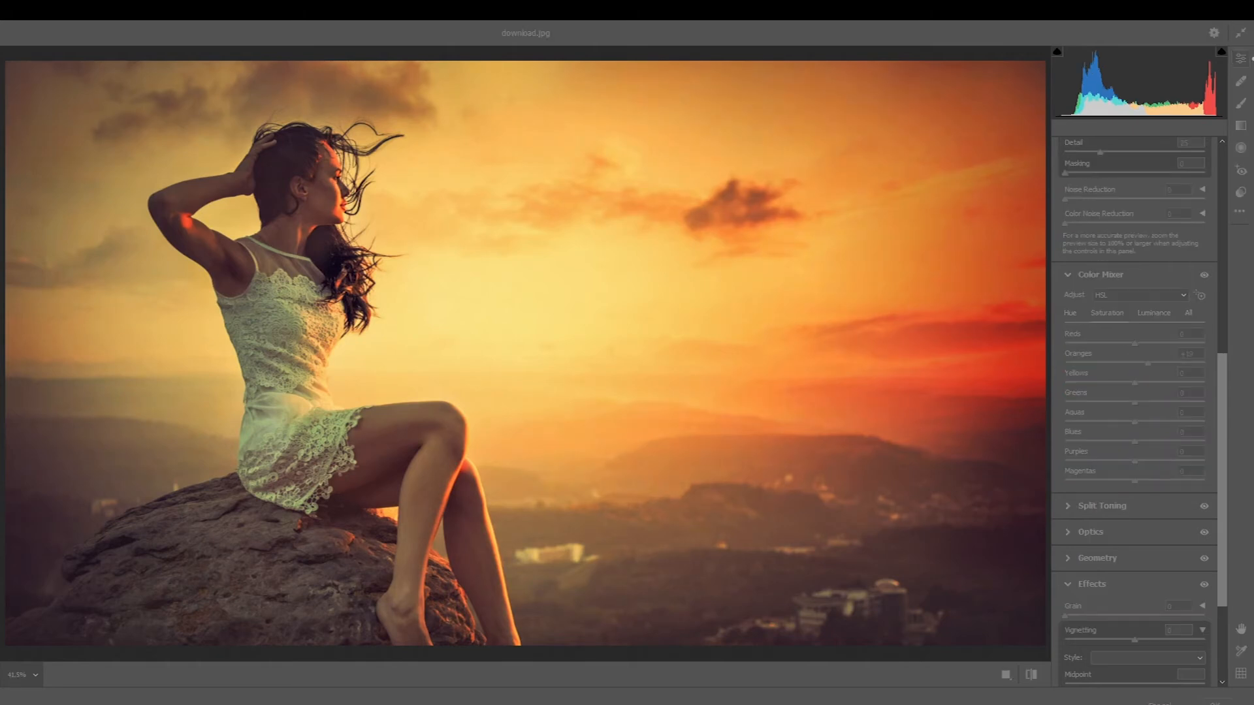
left_click_drag(1122, 385, 1118, 384)
mouse_move(1094, 389)
left_mouse_down()
mouse_move(1149, 385)
mouse_move(1112, 385)
left_mouse_up()
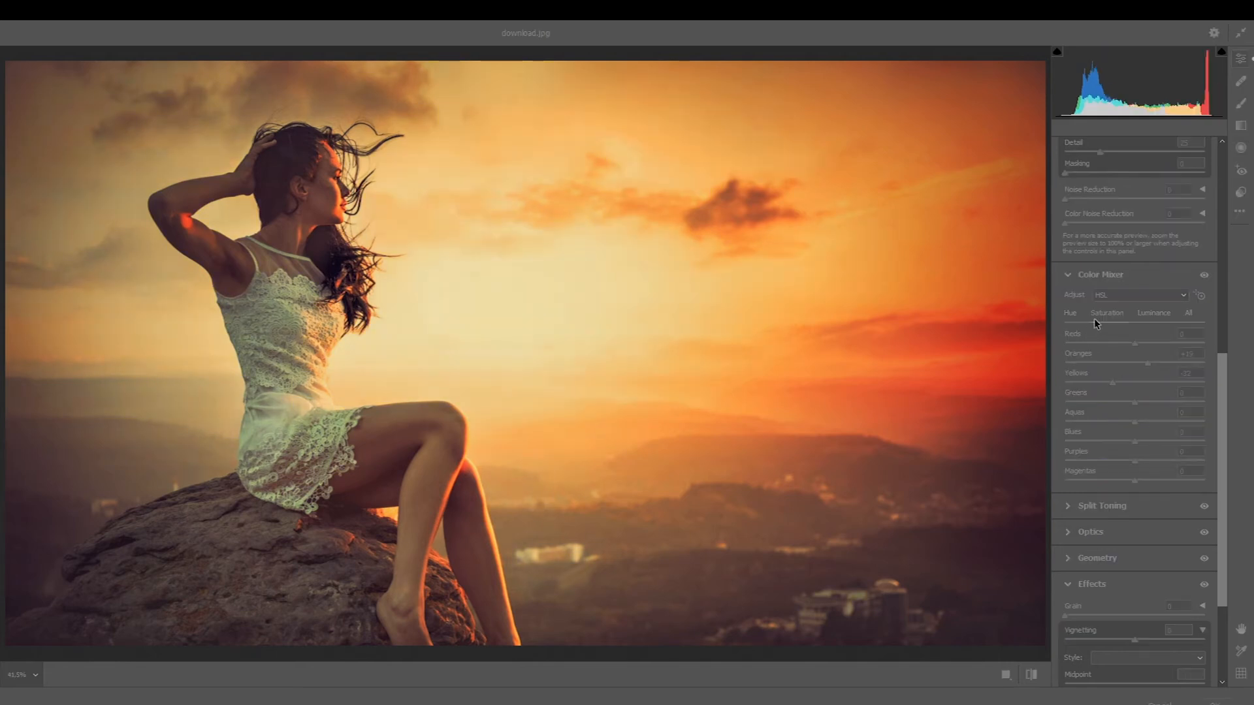
mouse_move(1135, 441)
left_mouse_down()
mouse_move(1093, 443)
mouse_move(1114, 442)
left_mouse_up()
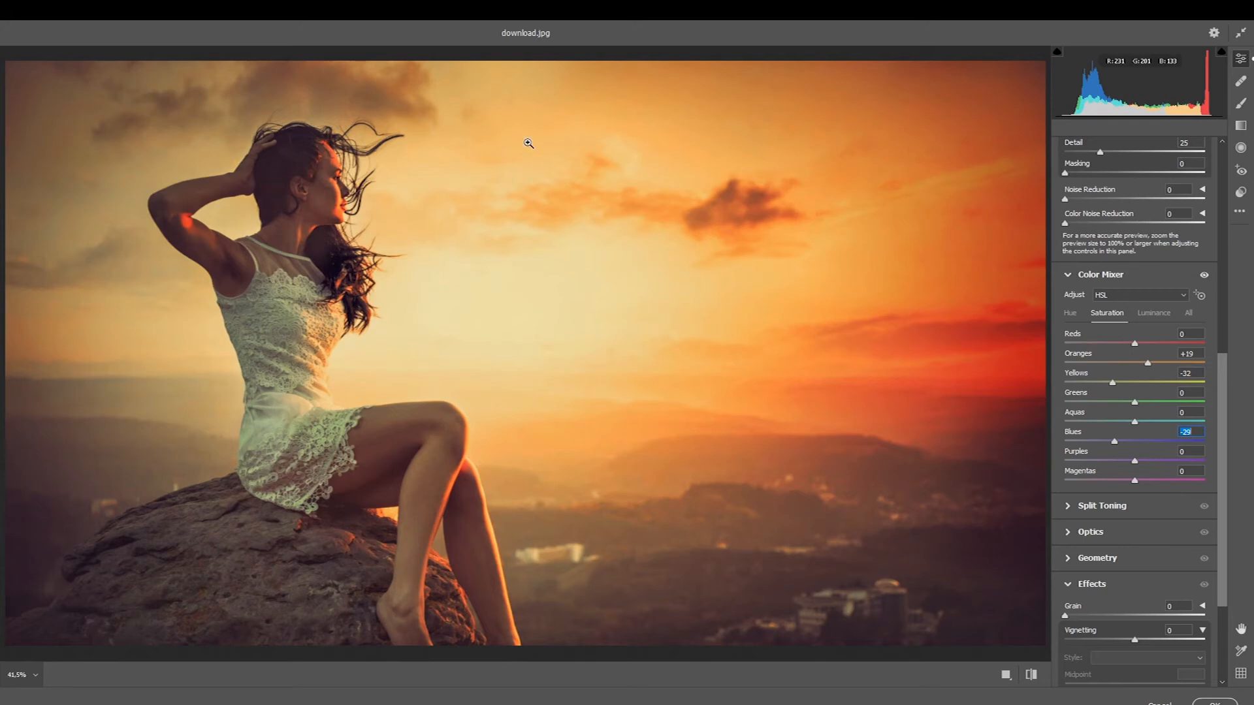
In the Color Mixer's luminance adjustments, lower Reds and Blues and raise Oranges and Yellows
left_click(1147, 313)
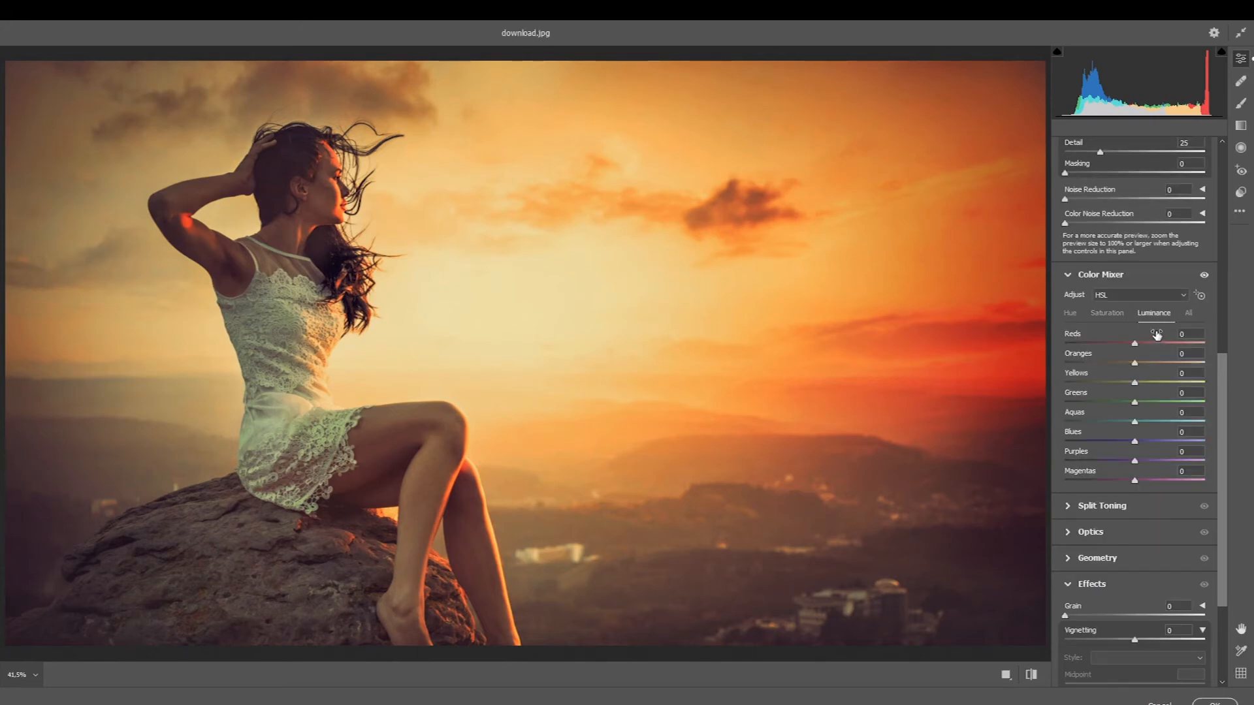
left_click_drag(1134, 343, 1150, 382)
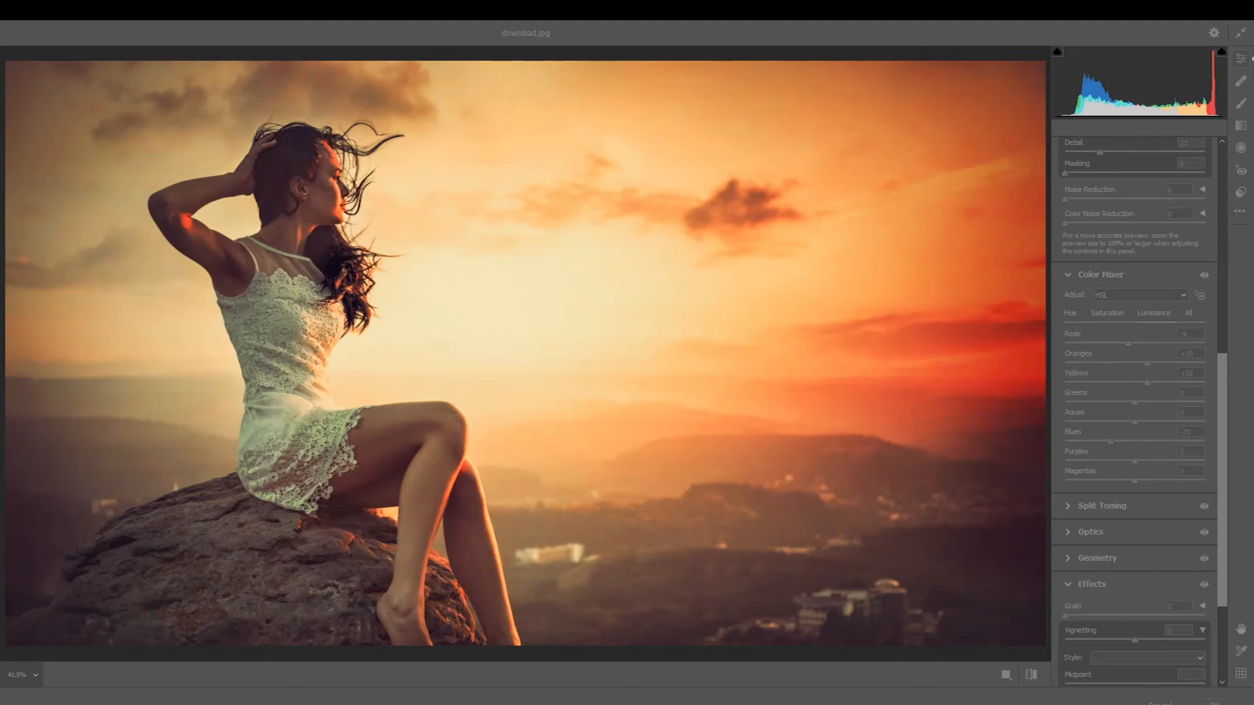
left_click(1069, 278)
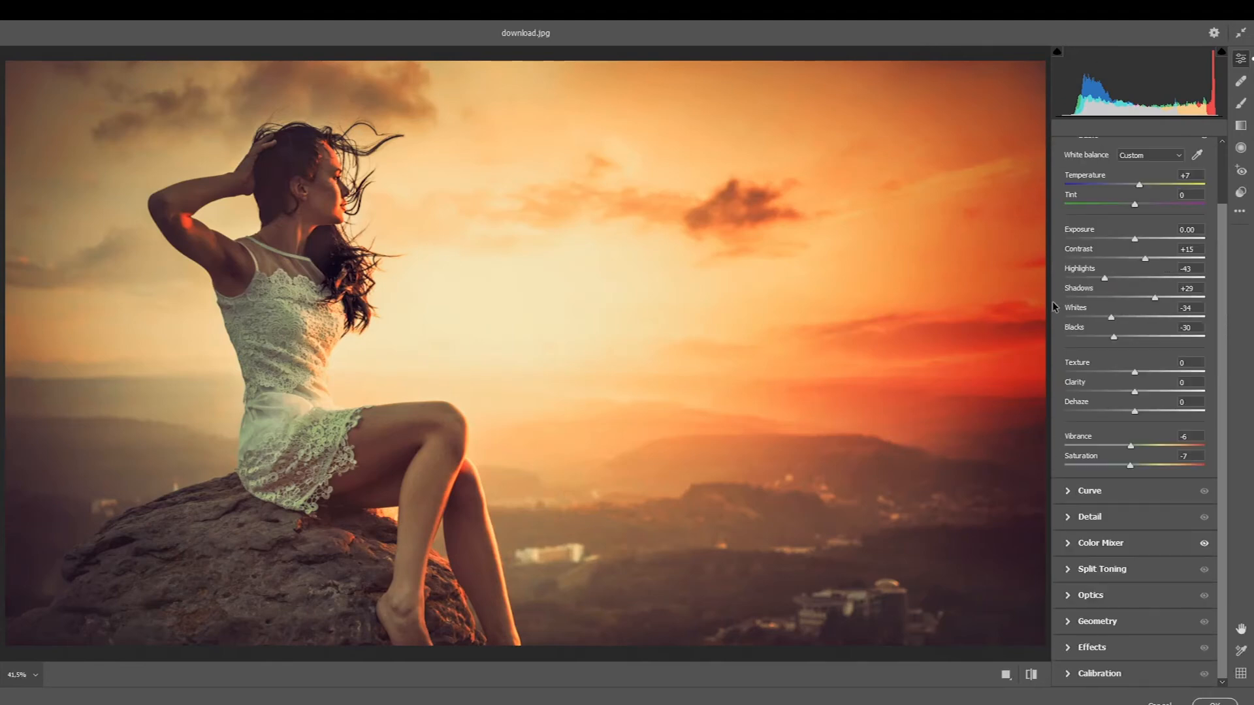
In Split Toning, set the Highlights to Hue 219 and Saturation 9, tint the Shadows, and apply the Camera Raw filter
scroll(1071, 305, "up", 3)
left_click(1070, 194)
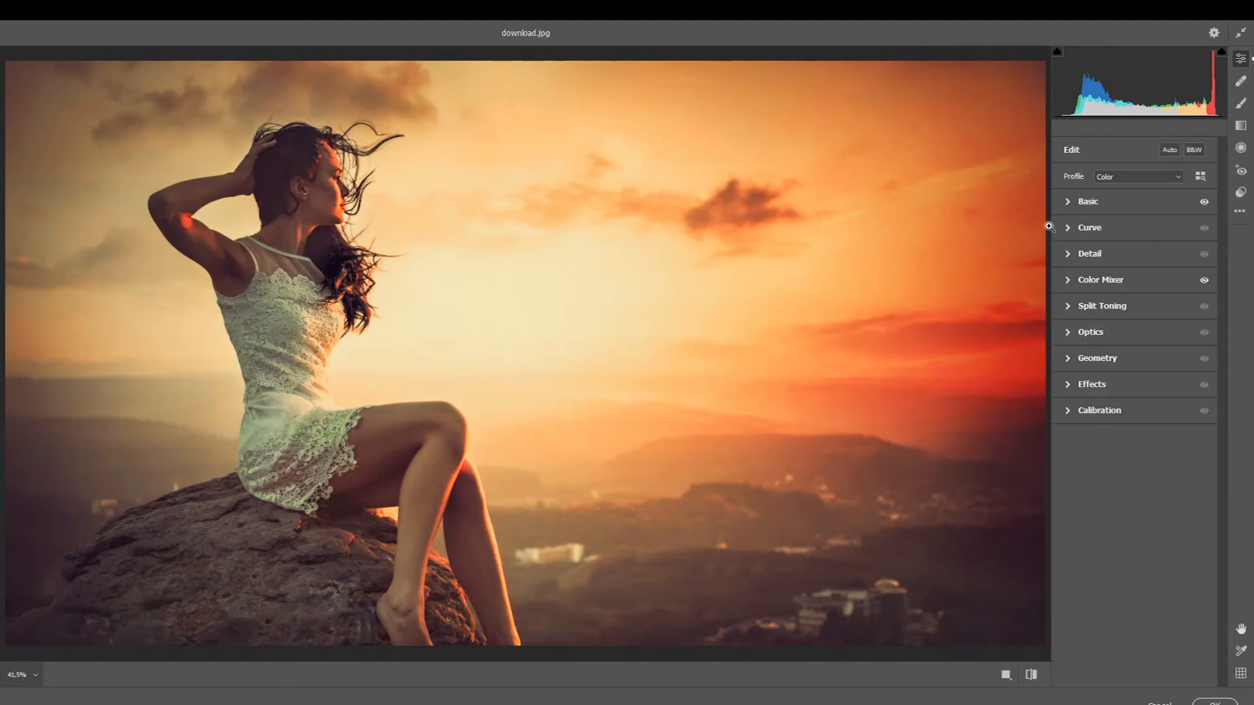
left_click(1067, 308)
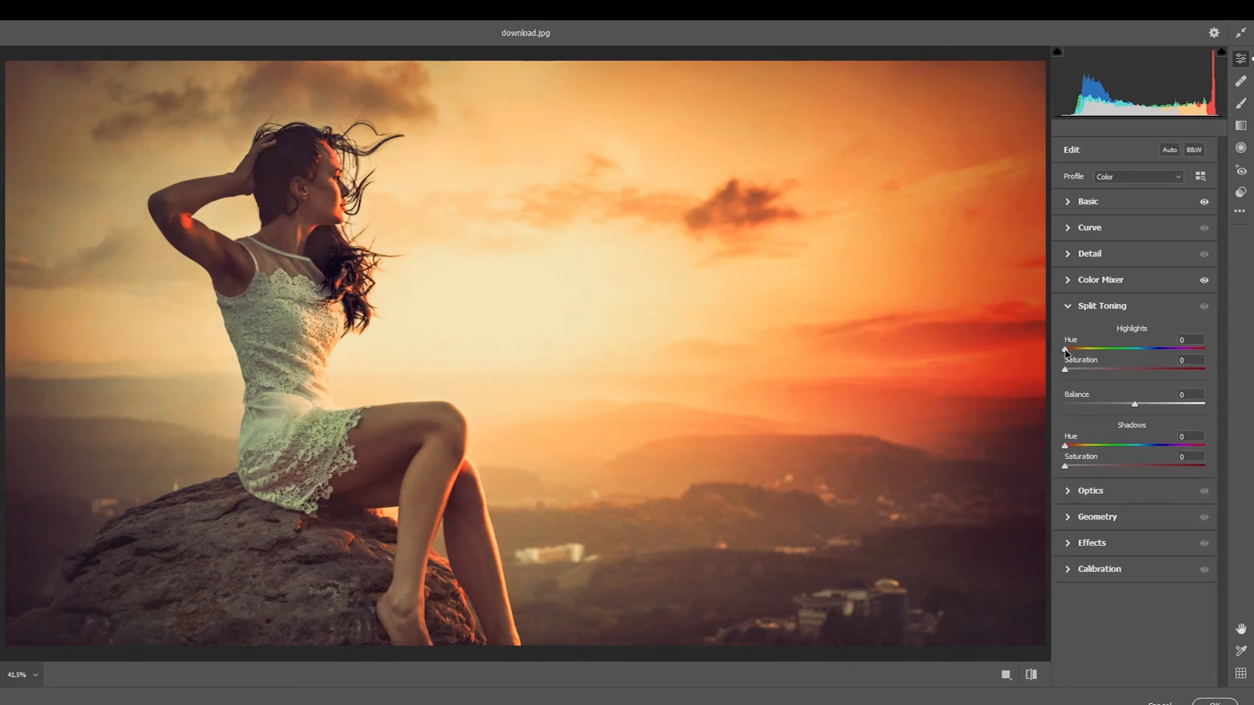
left_click_drag(1066, 350, 1143, 350)
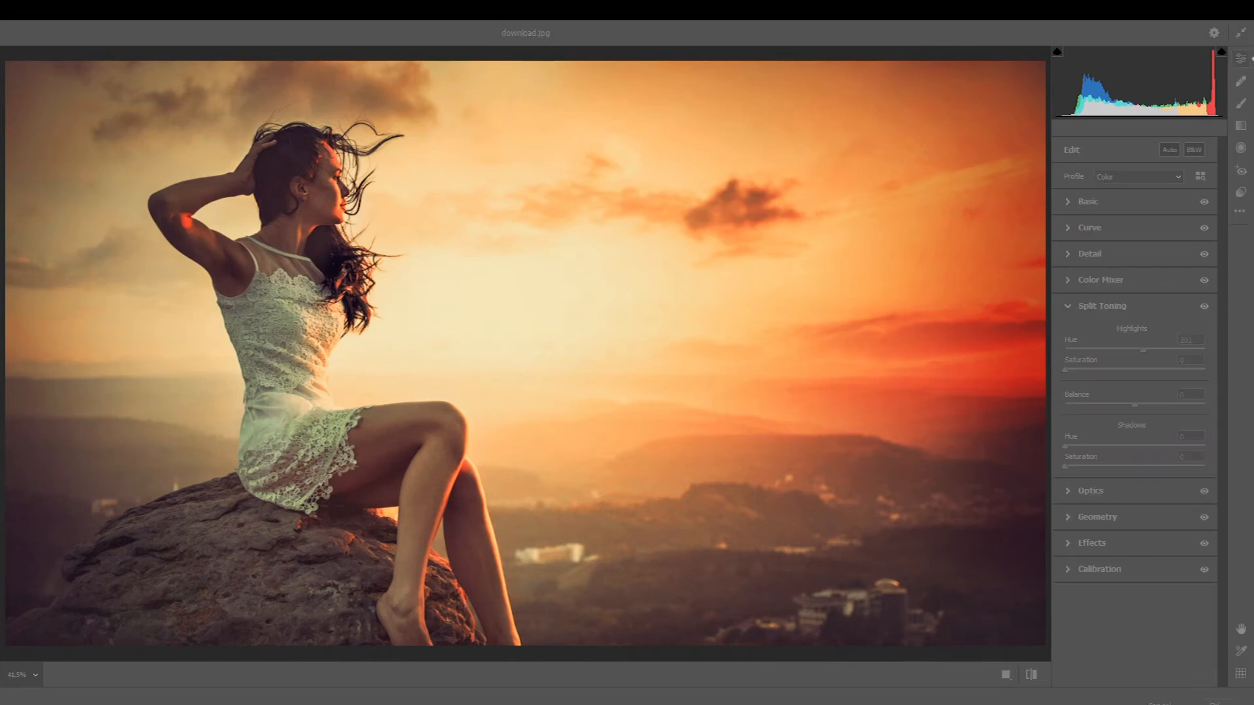
mouse_move(1067, 367)
left_mouse_down()
mouse_move(1126, 374)
mouse_move(1059, 362)
mouse_move(1081, 361)
mouse_move(1069, 367)
left_mouse_up()
left_click_drag(1143, 349, 1135, 349)
mouse_move(1067, 369)
left_mouse_down()
mouse_move(1088, 365)
mouse_move(1067, 369)
left_mouse_up()
left_click_drag(1135, 349, 1076, 371)
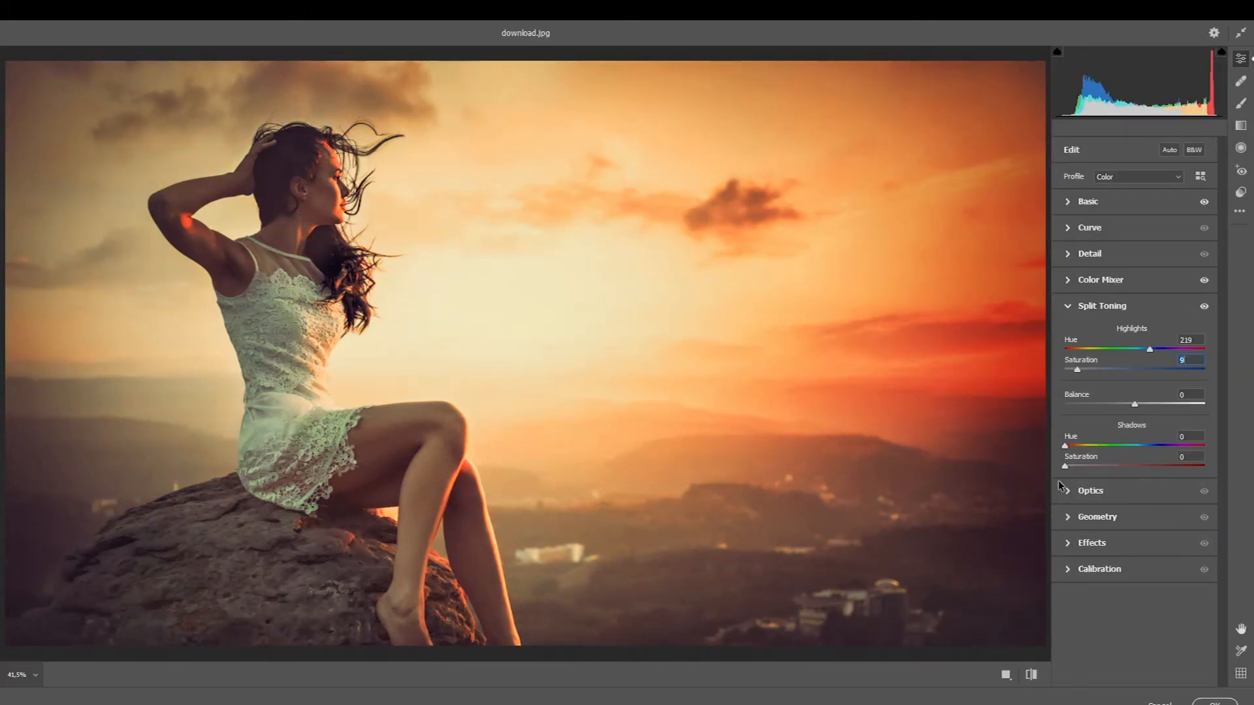
mouse_move(1065, 466)
left_mouse_down()
mouse_move(1104, 457)
mouse_move(1084, 458)
left_mouse_up()
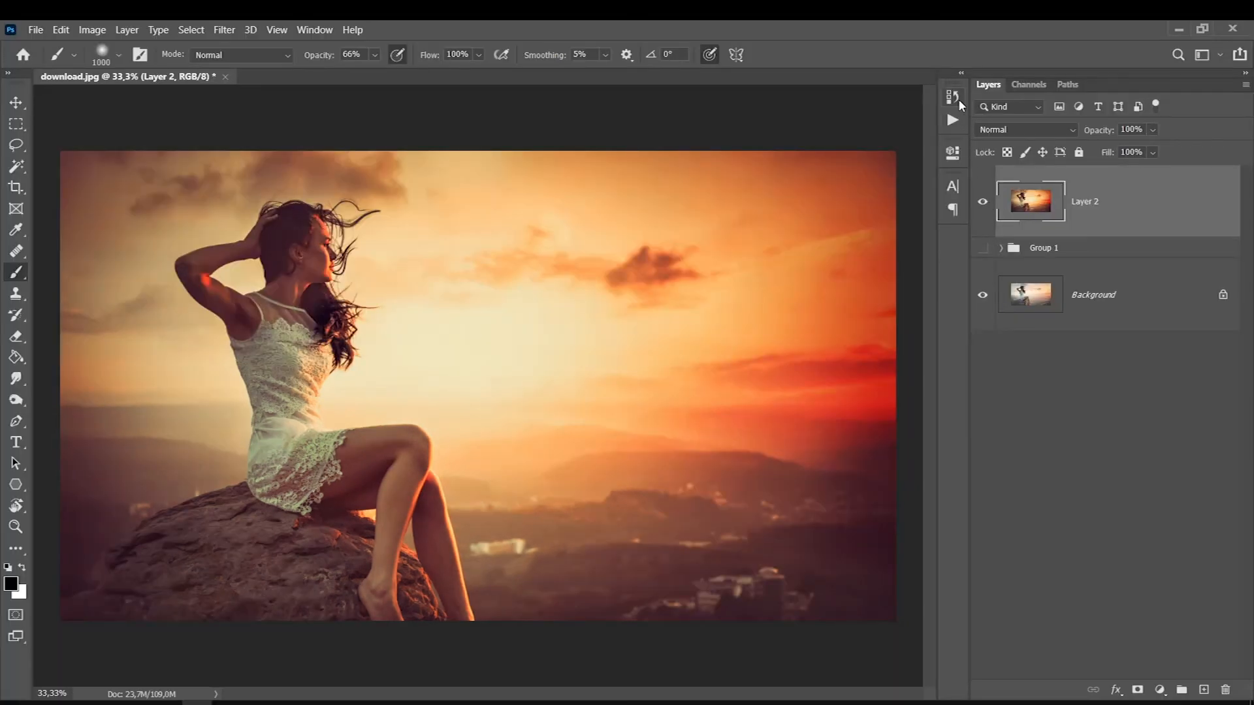
Compare Layer 2 before and after the Camera Raw filter using the document history, keeping the filtered state
left_click(955, 98)
left_click(820, 468)
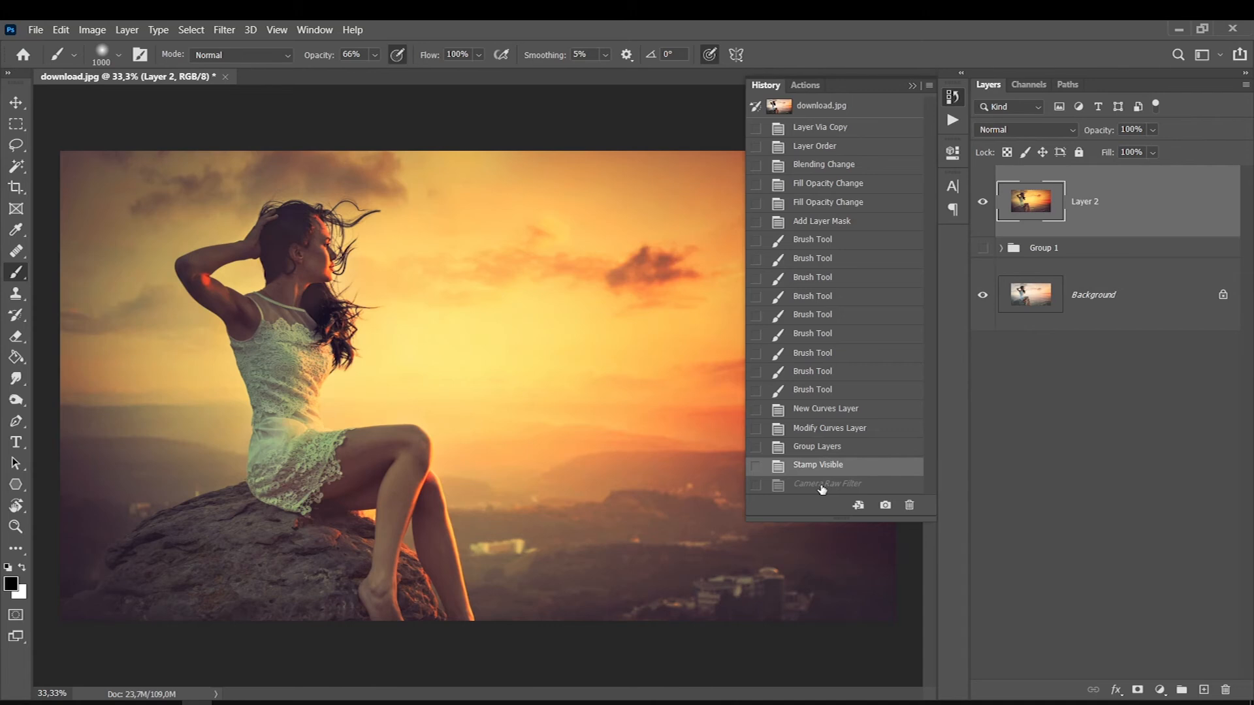
left_click(822, 484)
left_click(951, 97)
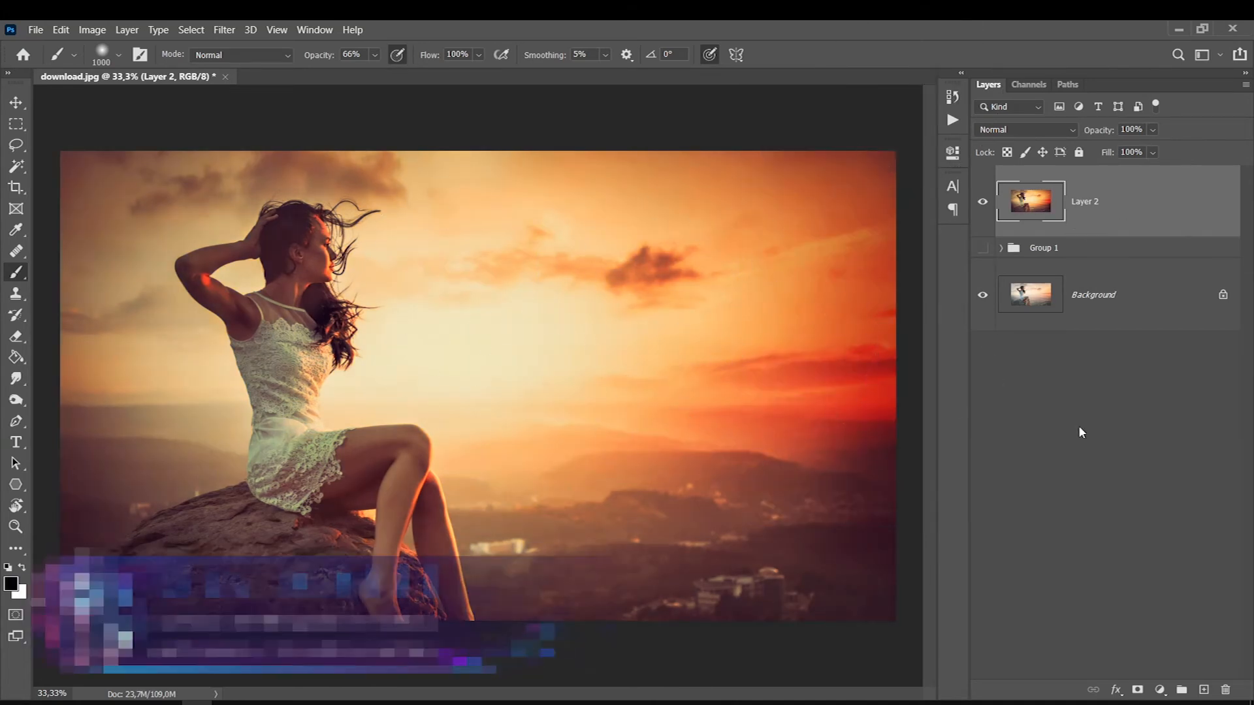
Lower Layer 2's opacity to 76% to blend the grade with the original Background
left_click(1152, 130)
left_click_drag(1170, 151, 1154, 154)
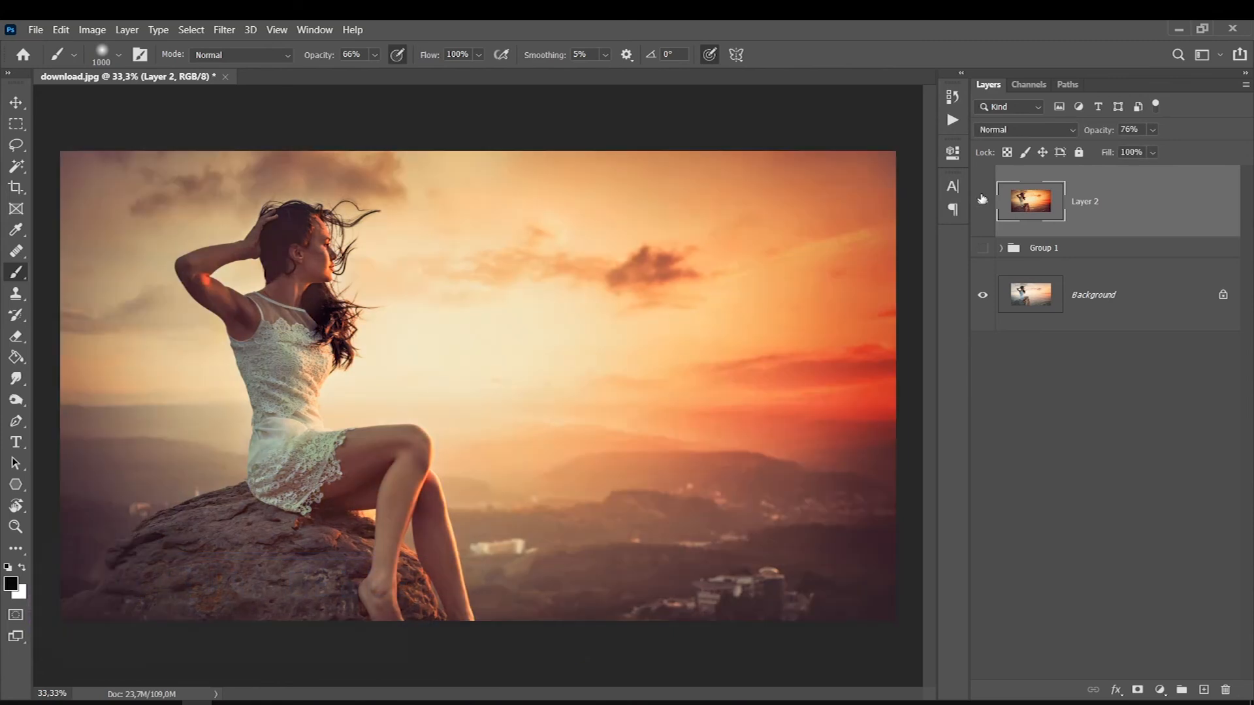
Compare the final grade with the original photo by repeatedly toggling Layer 2's visibility at different view sizes
left_click(982, 198)
left_click(982, 198)
key("ctrl+minus")
left_click(982, 198)
left_click(982, 198)
left_click(983, 198)
left_click(982, 199)
left_click(982, 198)
left_click(983, 199)
left_click(982, 199)
left_click(982, 199)
left_click(982, 198)
left_click(982, 198)
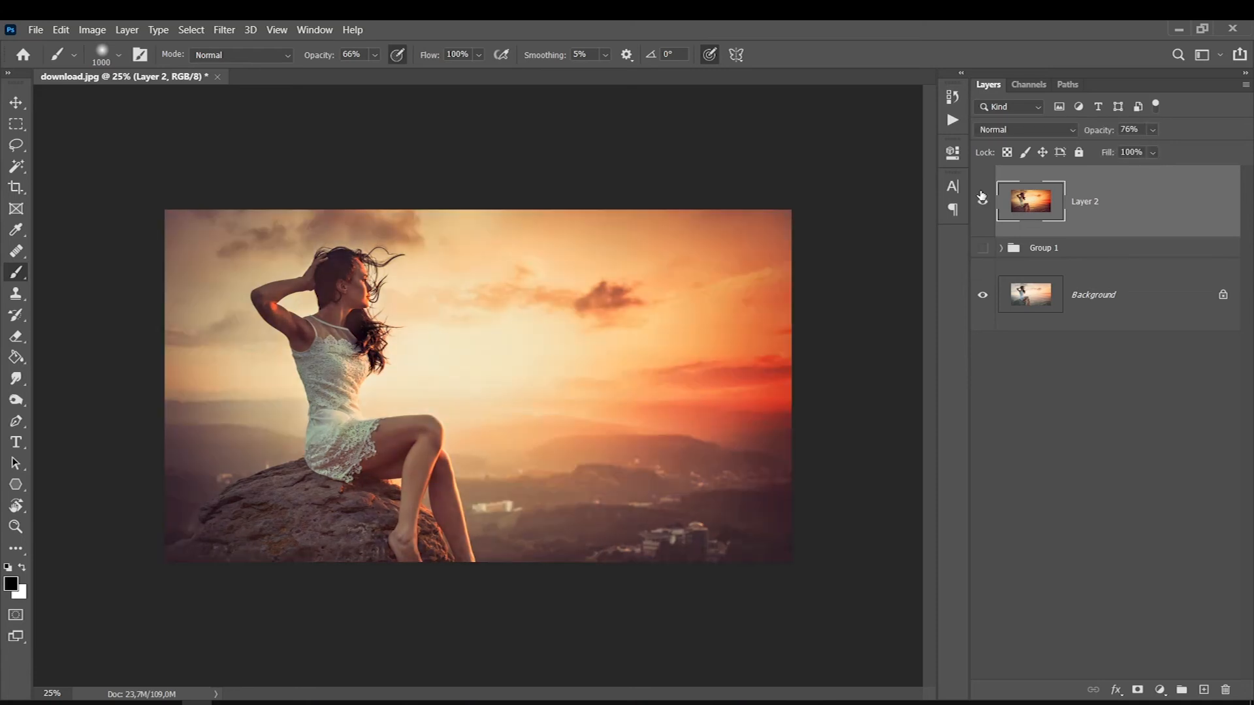
key("ctrl+0")
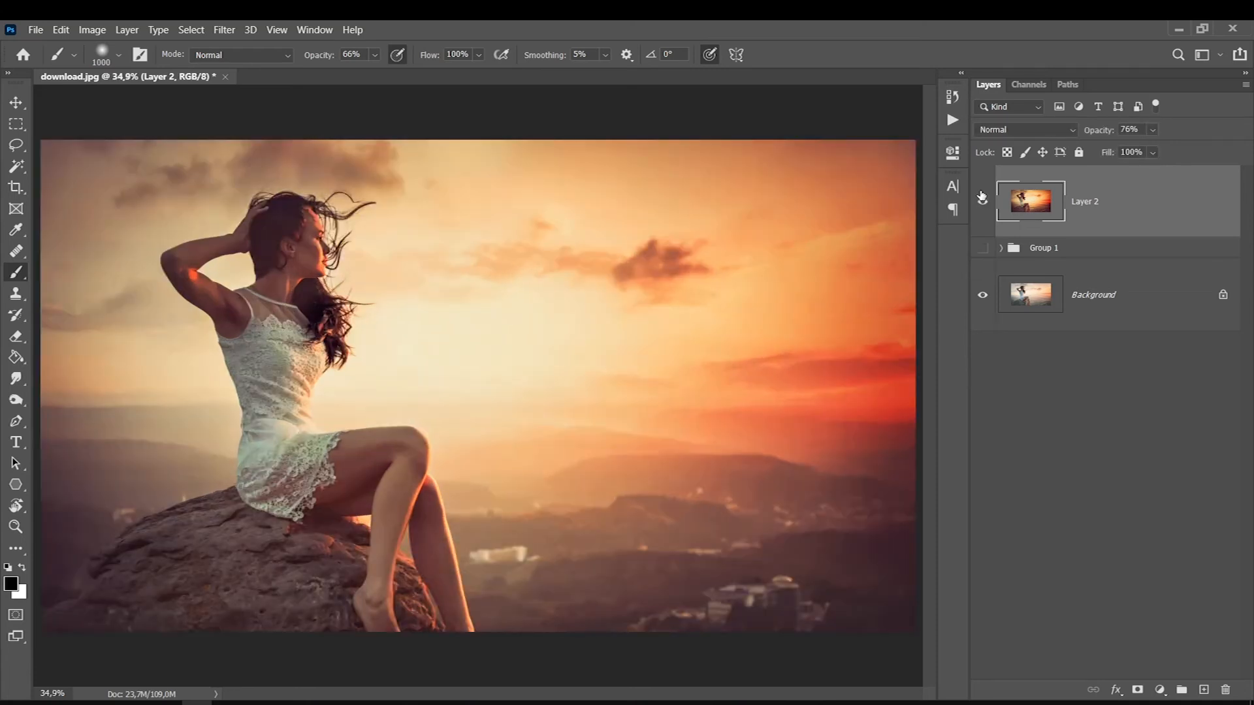
Check the graded sunset portrait against its original by switching Layer 2 off and on several times
left_click(982, 199)
left_click(983, 200)
left_click(982, 198)
left_click(984, 199)
left_click(983, 198)
left_click(983, 199)
left_click(982, 199)
left_click(982, 200)
Narrow the Layers panel to give the image more canvas space
left_click_drag(969, 195, 1168, 195)
left_click(1203, 55)
left_click(1179, 168)
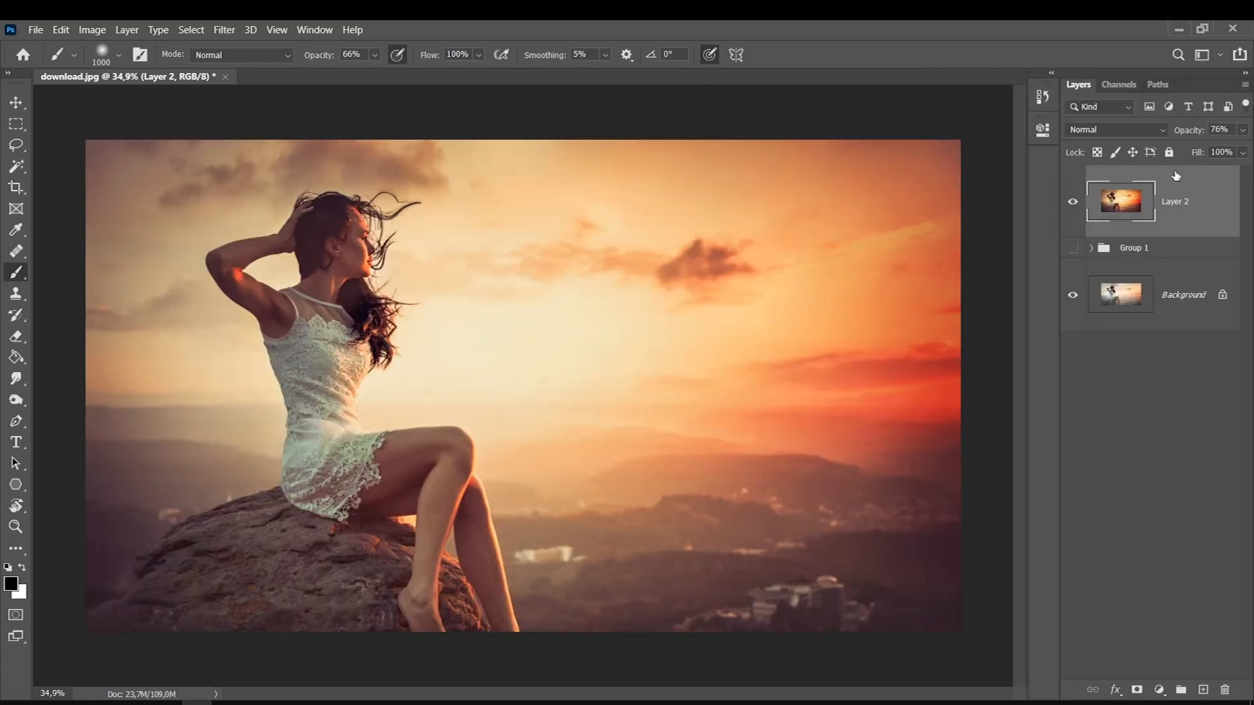
Review the grade in the widened canvas by repeatedly hiding and showing Layer 2
left_click(1074, 203)
left_click(1073, 203)
left_click(1074, 203)
left_click(1073, 202)
left_click(1074, 203)
left_click(1074, 202)
left_click(1074, 202)
left_click(1073, 202)
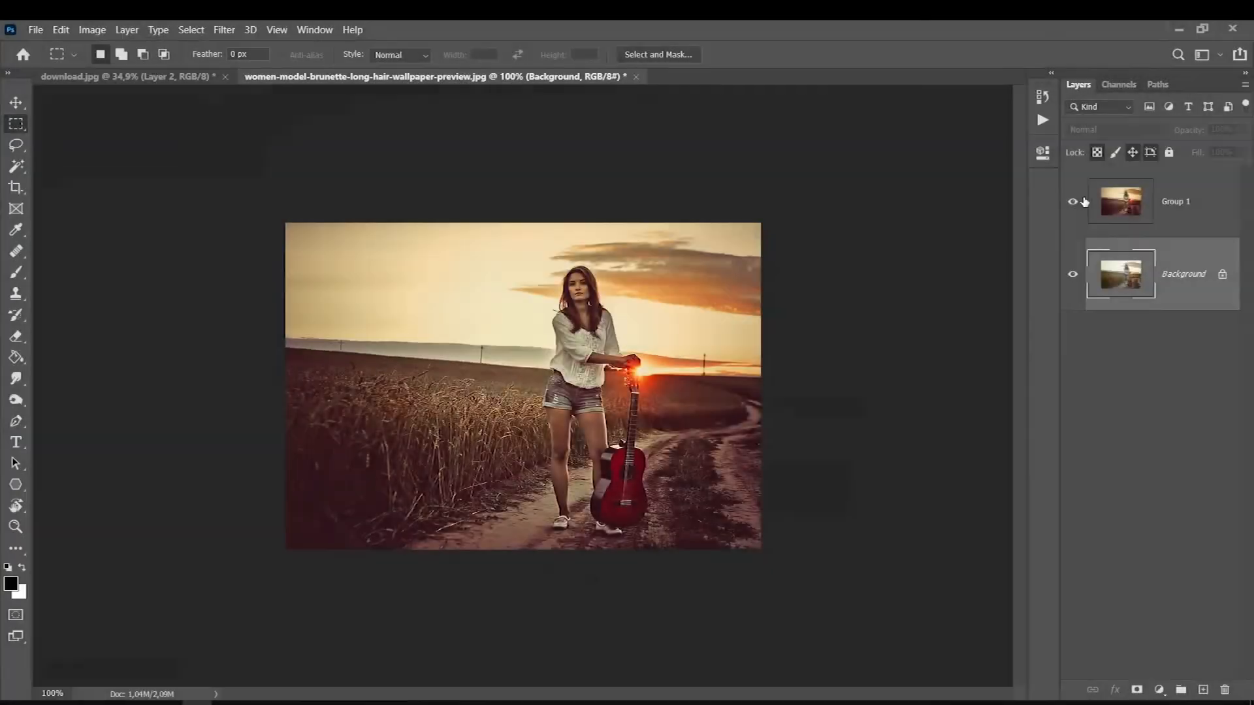
Compare the guitar photo before and after grading by repeatedly toggling the visibility of Group 1
left_click(1073, 203)
left_click(1073, 202)
left_click(1074, 202)
left_click(1073, 203)
left_click(1073, 203)
left_click(1074, 203)
left_click(1073, 203)
left_click(1074, 202)
Lower the Group 1 layer's opacity to 82% to blend the grade with the Background
left_click(1117, 220)
left_click(1242, 130)
mouse_move(1238, 151)
left_mouse_down()
mouse_move(1193, 149)
mouse_move(1227, 149)
left_mouse_up()
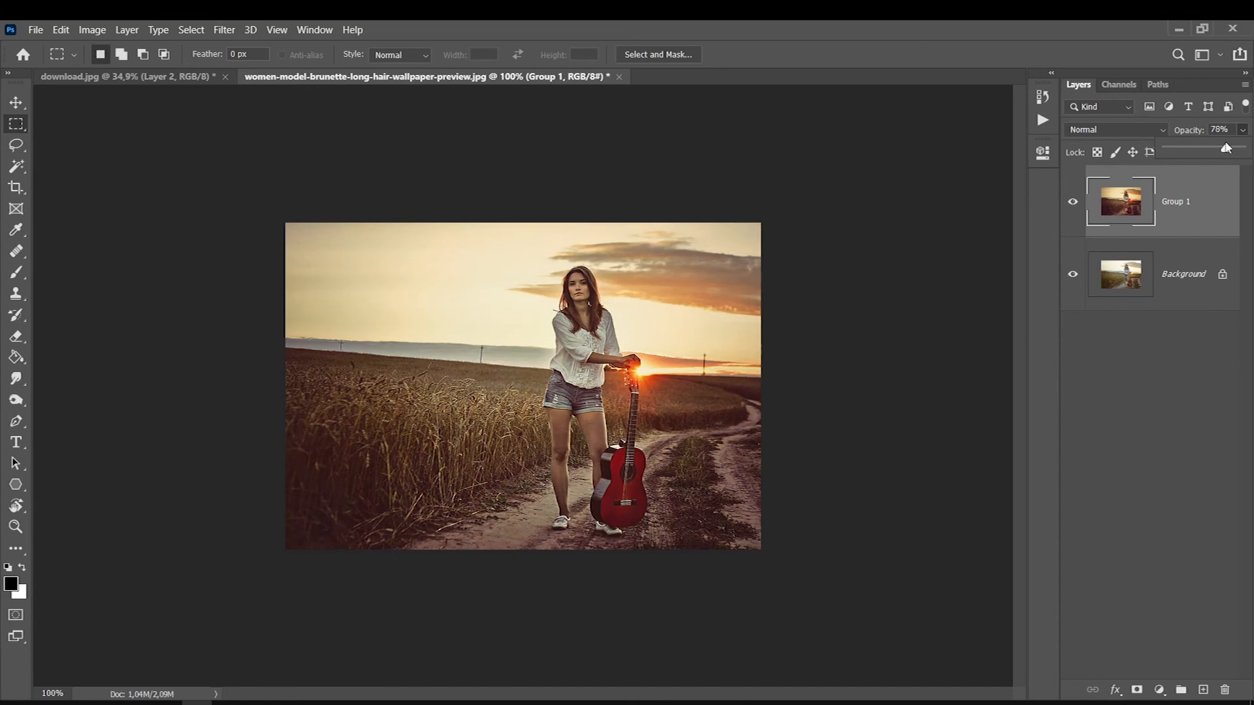
Open Group 1 in the Camera Raw filter and set the Basic Temperature to +7
left_click(223, 31)
left_click(227, 42)
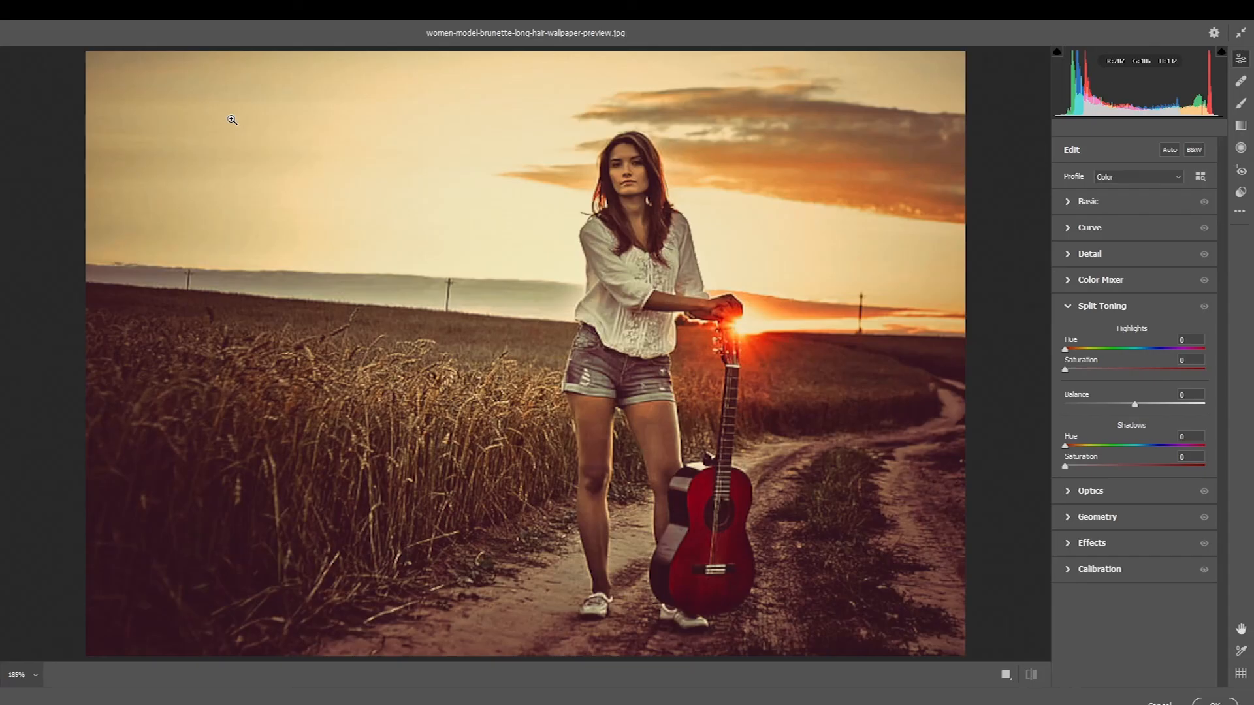
left_click(236, 124)
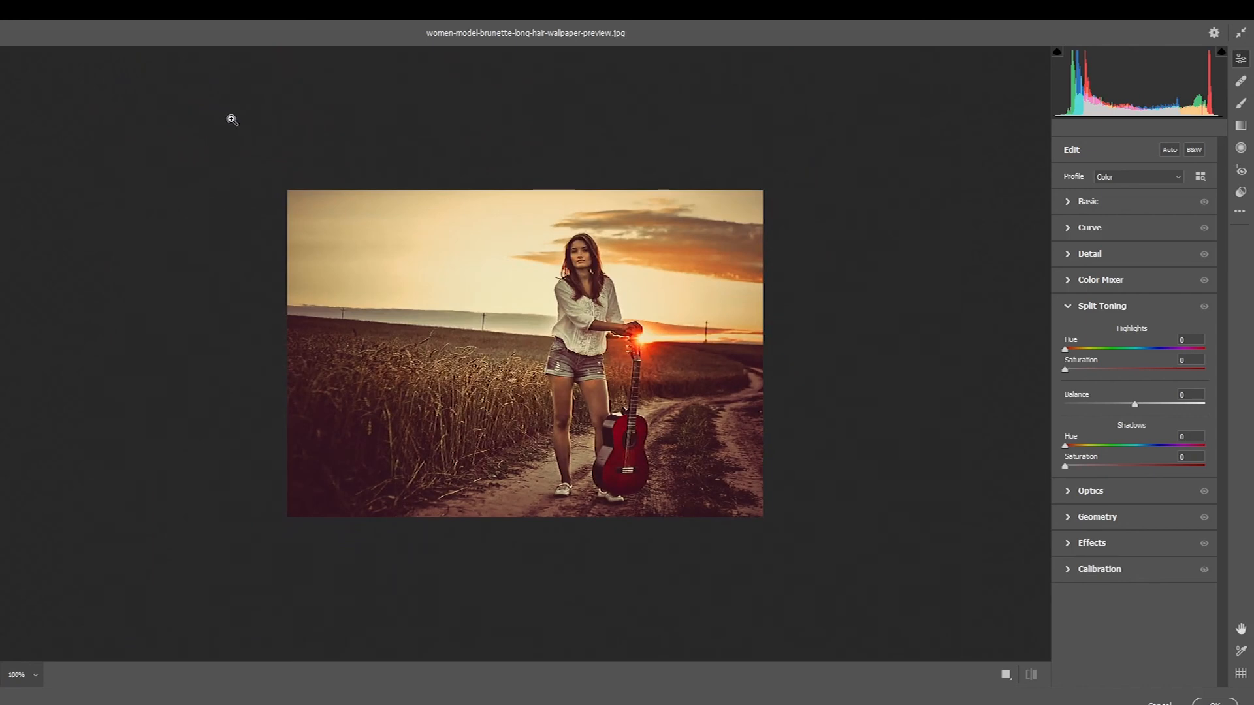
left_click(1068, 196)
left_click_drag(1135, 253, 1140, 254)
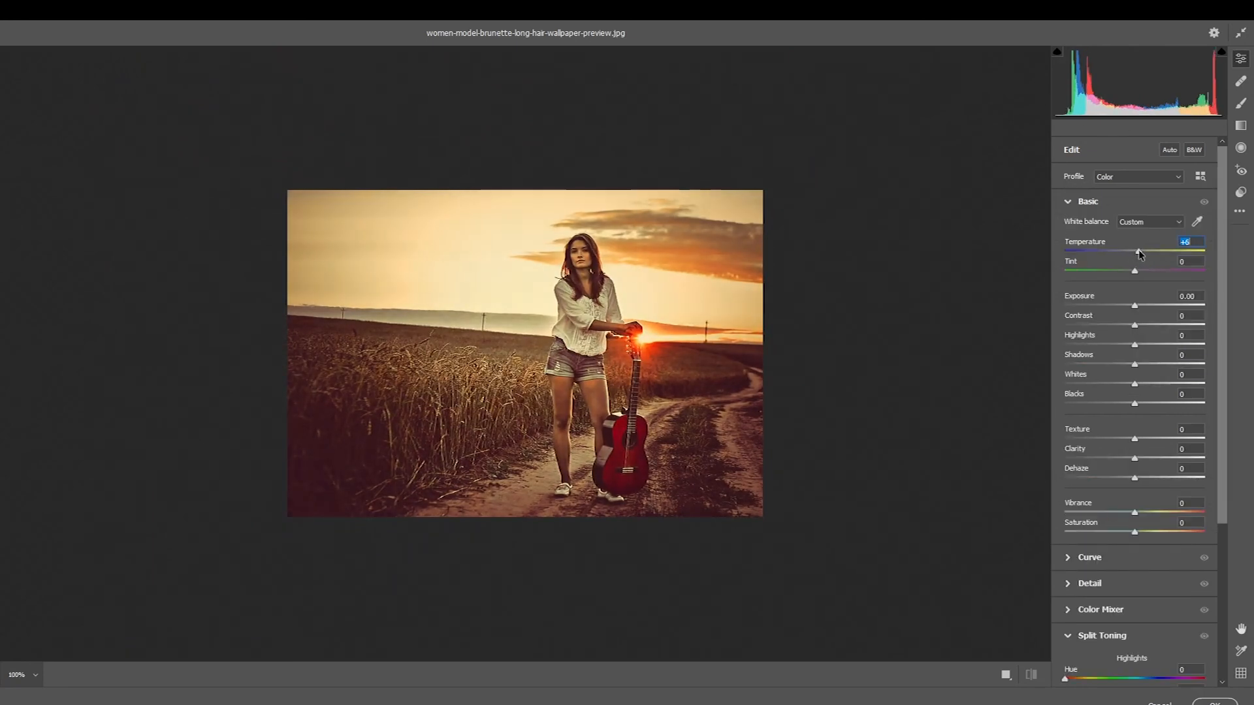
Set Contrast to -43, Highlights to -24, Shadows to +38, Whites to -4 and Blacks to -28 in the Basic adjustments
mouse_move(1135, 324)
left_mouse_down()
mouse_move(1149, 321)
mouse_move(1113, 325)
mouse_move(1149, 320)
mouse_move(1136, 322)
left_mouse_up()
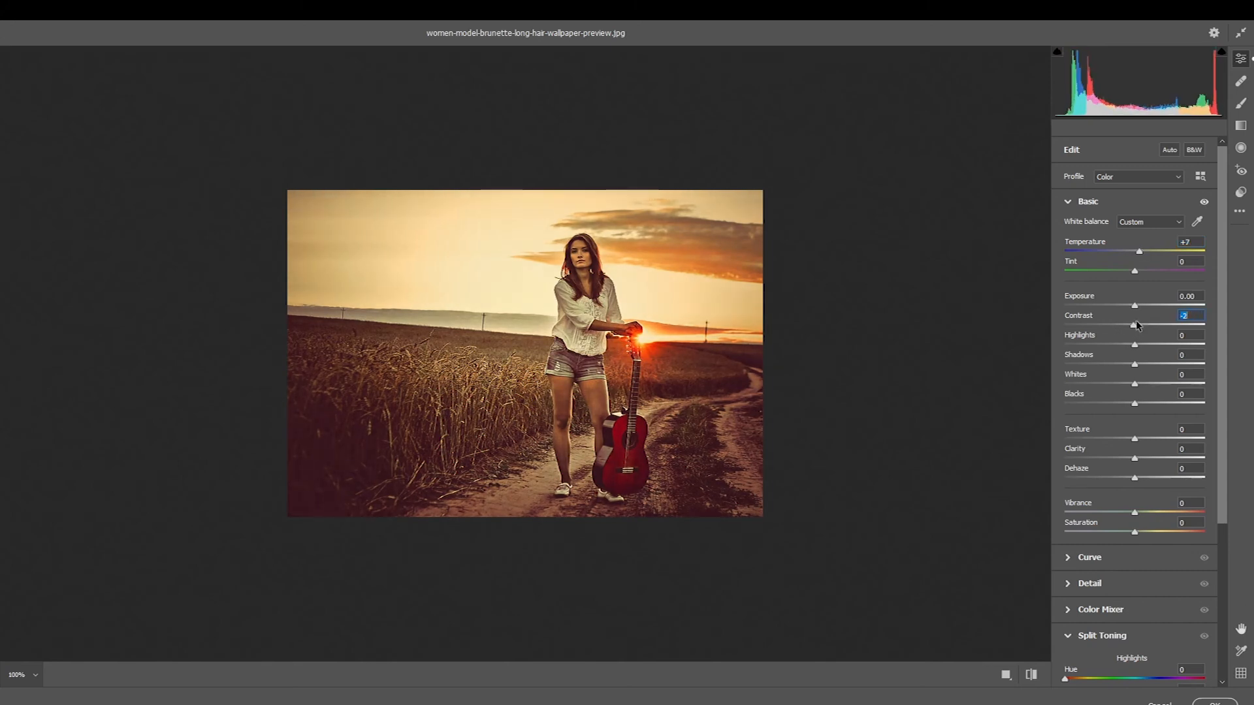
mouse_move(1134, 404)
left_mouse_down()
mouse_move(1115, 404)
mouse_move(1161, 364)
mouse_move(1150, 345)
mouse_move(1118, 345)
mouse_move(1132, 384)
left_mouse_up()
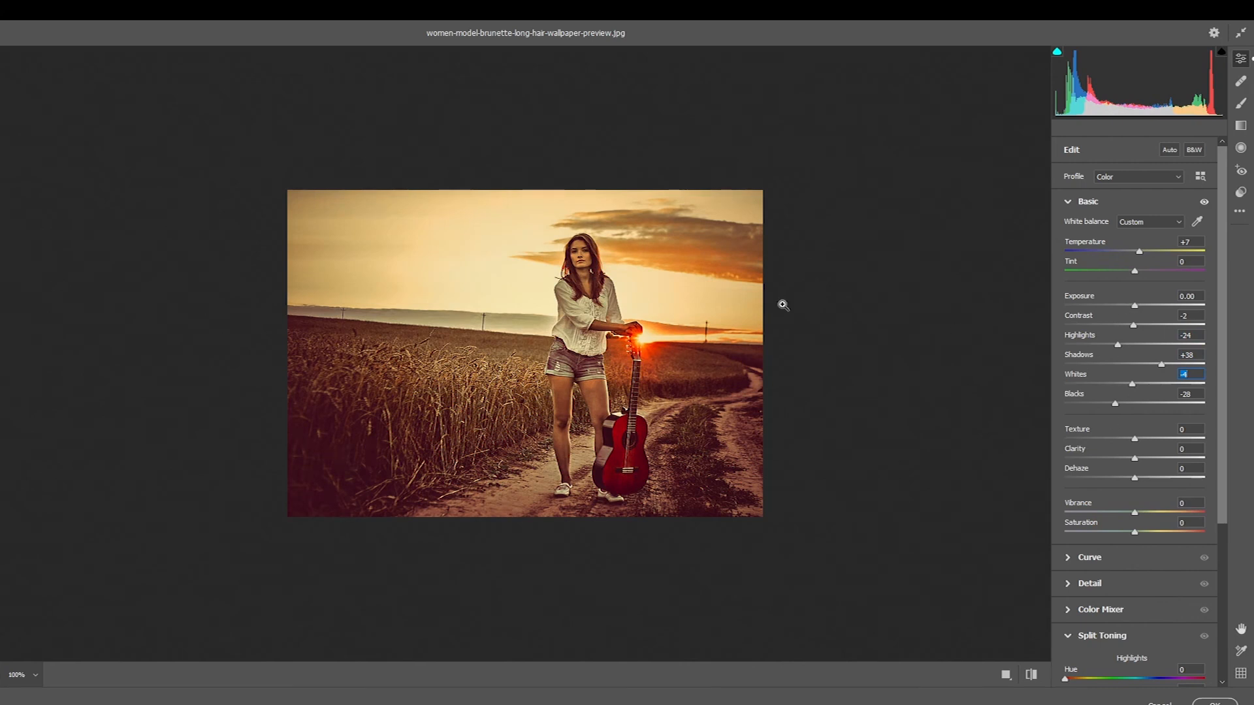
left_click_drag(1138, 327, 1104, 327)
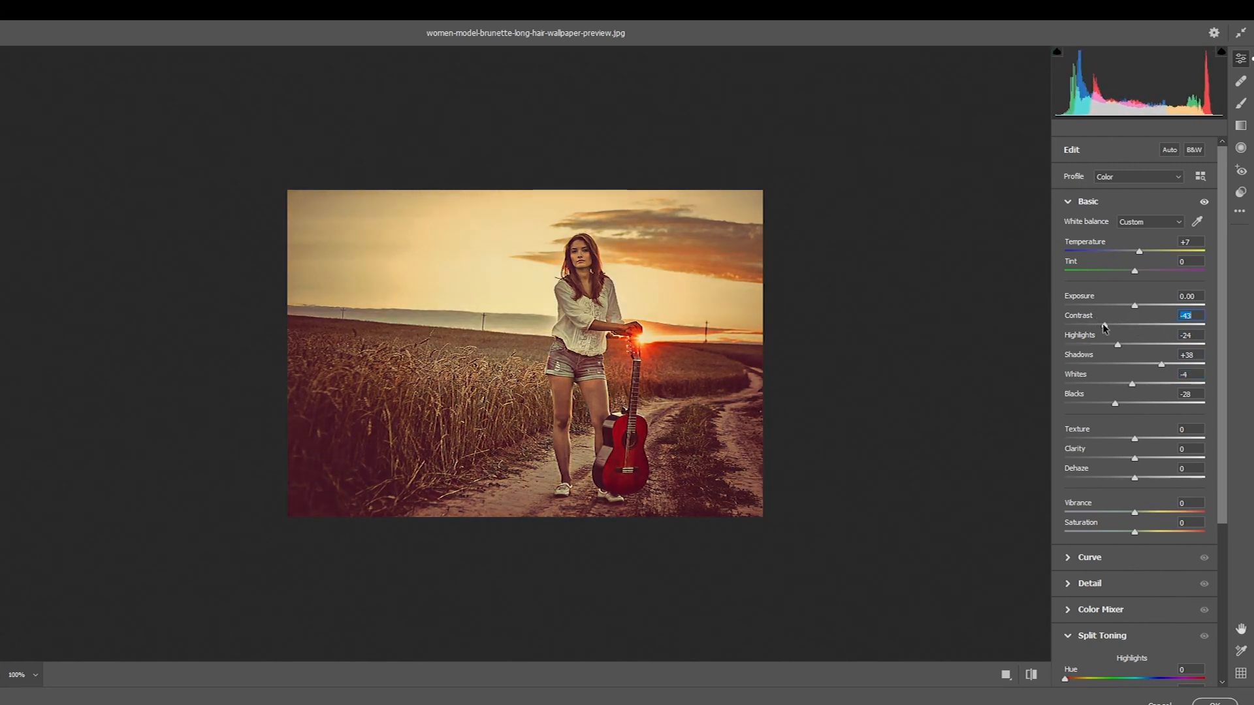
Shape the blue channel curve by adjusting its endpoints and adding two points, and apply the Camera Raw filter
left_click(1087, 557)
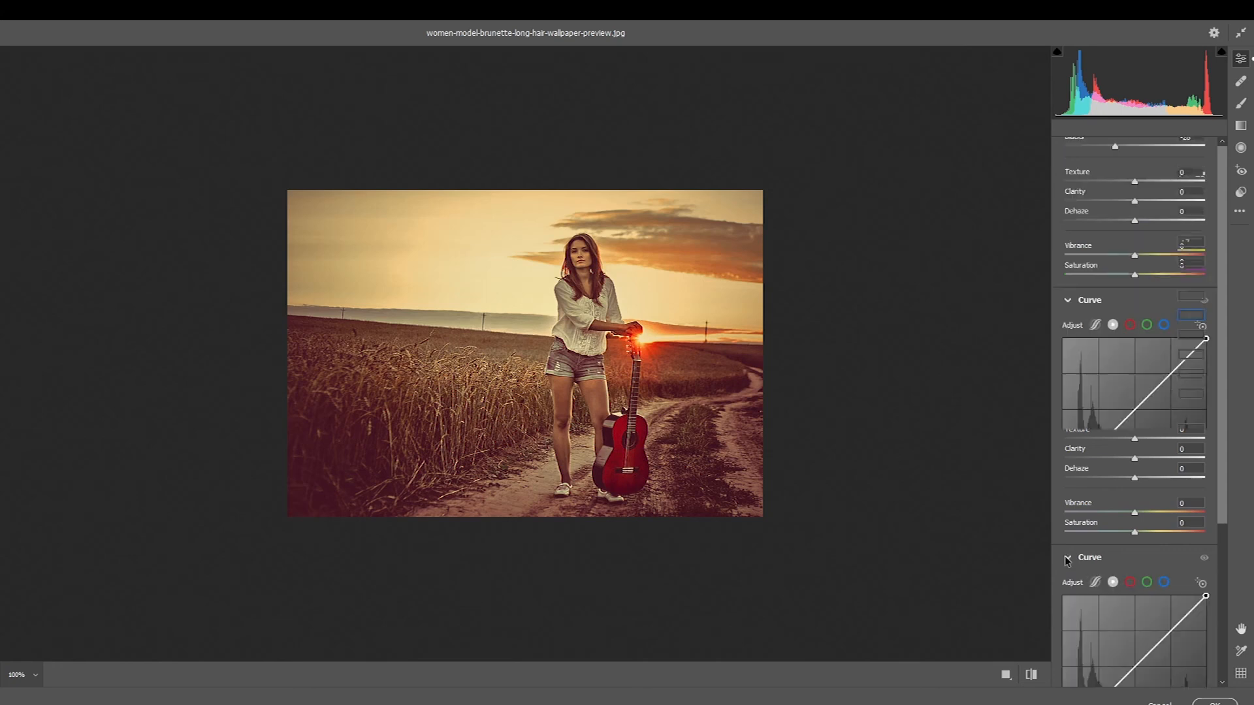
left_click(1164, 326)
mouse_move(1206, 339)
left_mouse_down()
mouse_move(1207, 359)
mouse_move(1213, 342)
left_mouse_up()
mouse_move(1063, 481)
left_mouse_down()
mouse_move(1063, 460)
mouse_move(1063, 478)
left_mouse_up()
left_click(1098, 442)
left_click_drag(1159, 389, 1159, 394)
mouse_move(1098, 443)
left_mouse_down()
mouse_move(1103, 457)
mouse_move(1101, 428)
mouse_move(1096, 443)
left_mouse_up()
left_click_drag(1158, 392, 1157, 392)
left_click(1213, 702)
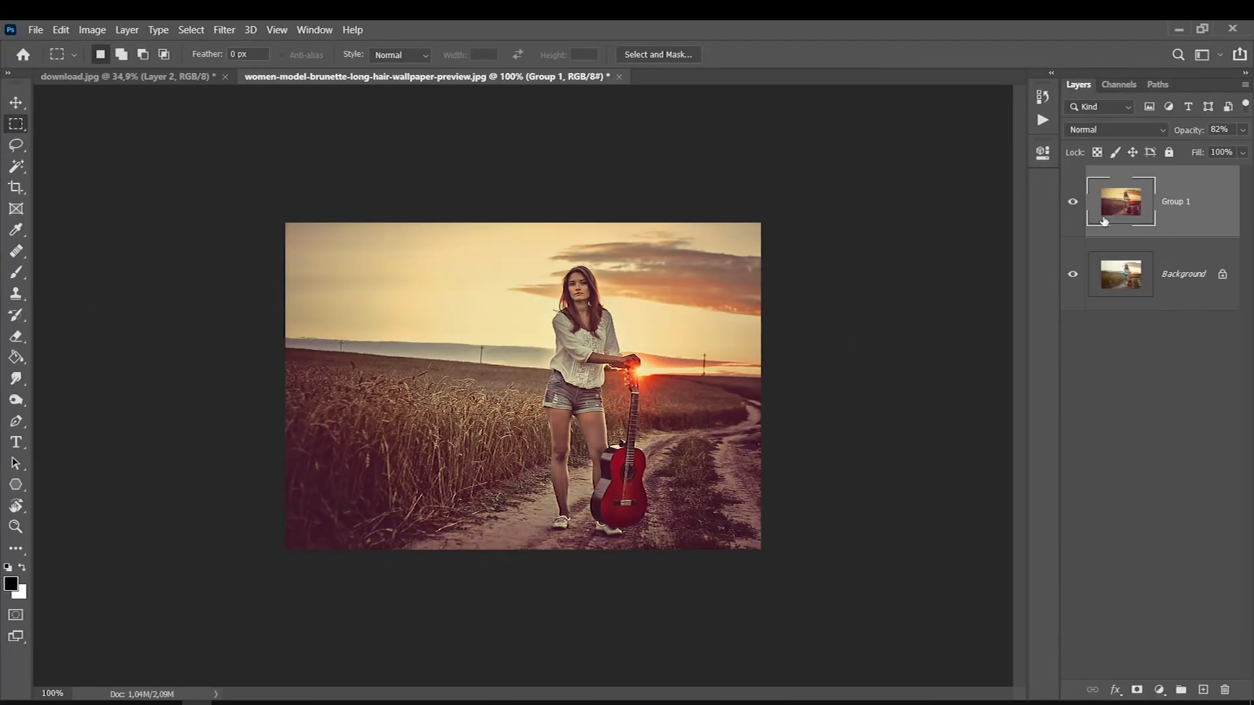
Compare the filtered guitar photo with its original by toggling Group 1's visibility, and view it at 66.67%
left_click(1073, 198)
left_click(1073, 196)
left_click(1073, 196)
left_click(1073, 196)
left_click(1072, 194)
left_click(1072, 194)
left_click(1073, 194)
left_click(1072, 194)
left_click(1073, 193)
left_click(1073, 194)
left_click(1073, 194)
key("ctrl+0")
key("ctrl+minus")
key("ctrl+minus")
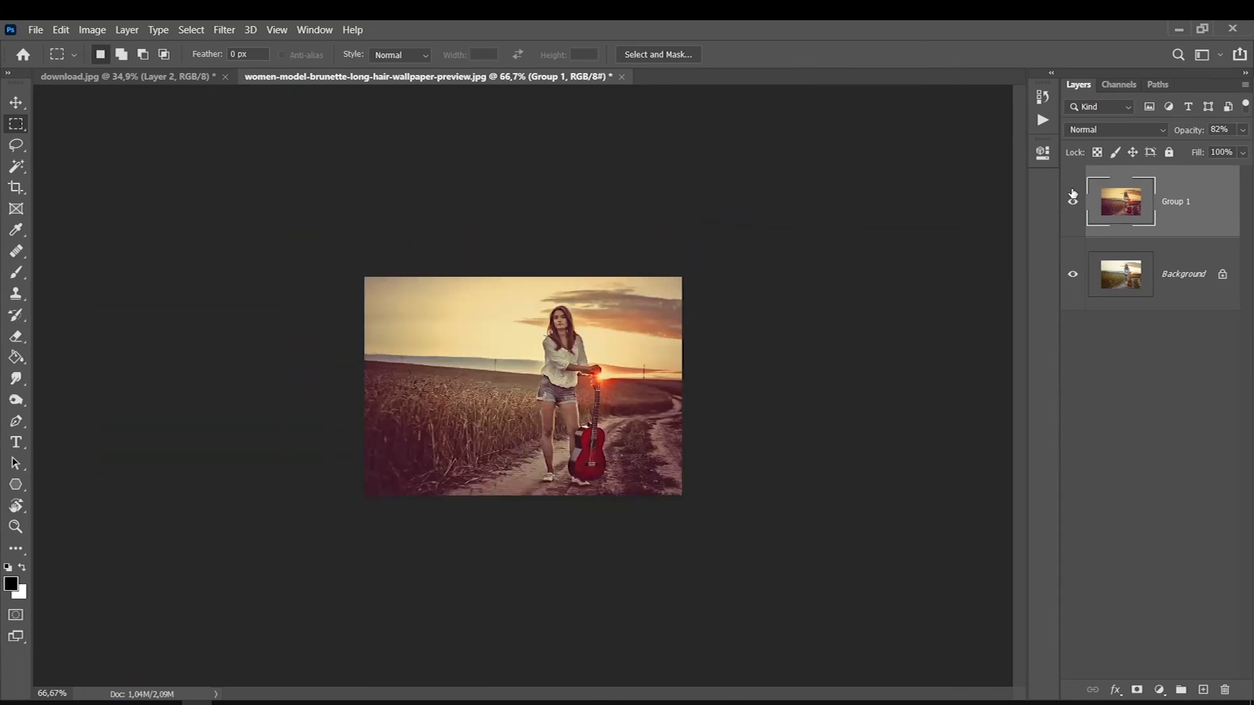
Switch to the download.jpg document and compare its grade with the original by toggling Layer 2's visibility
left_click(126, 79)
left_click(1073, 202)
left_click(1075, 204)
left_click(1073, 203)
left_click(1073, 204)
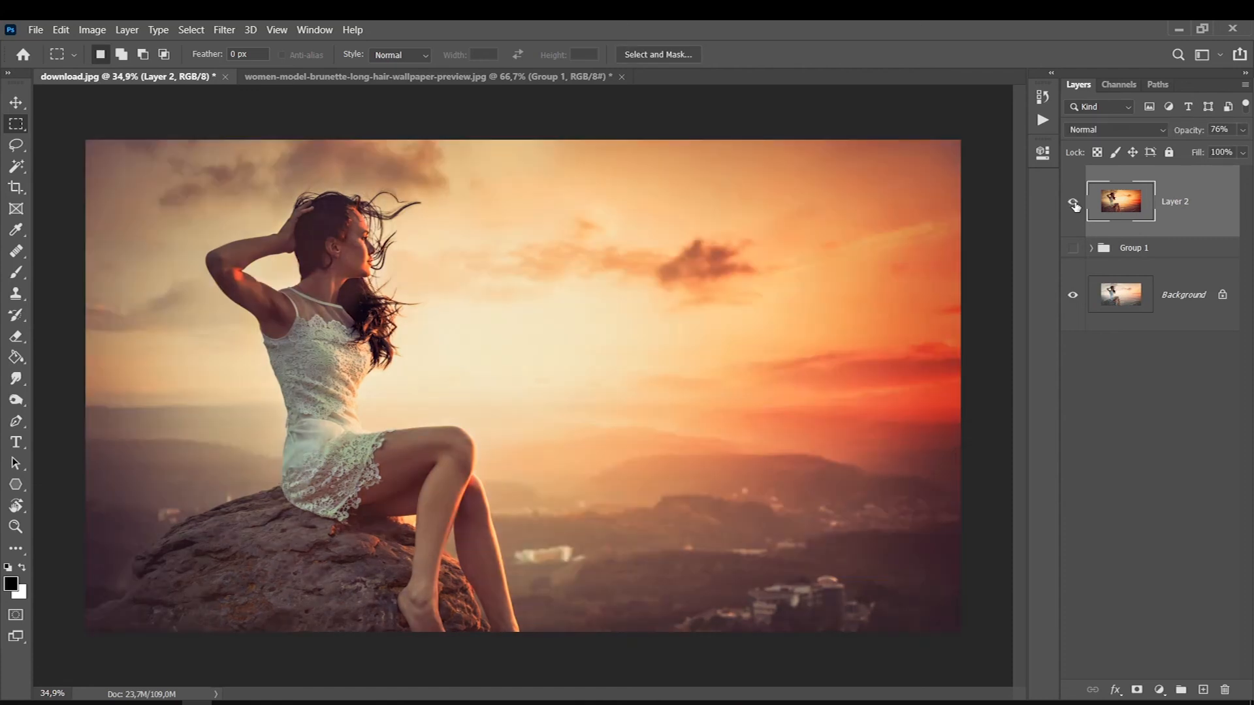